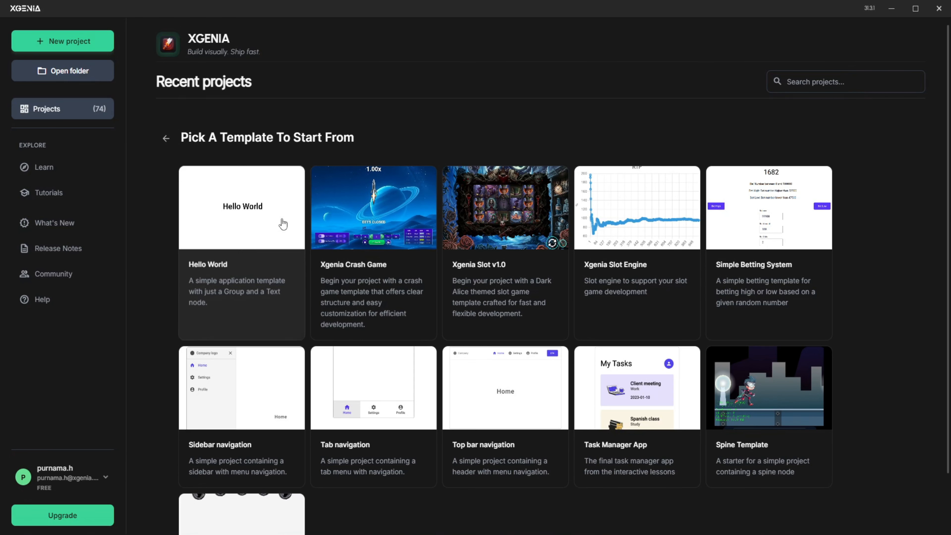
- Create a project named World List Countries from the Hello World template in the Demonstration folder
left_click(254, 238)
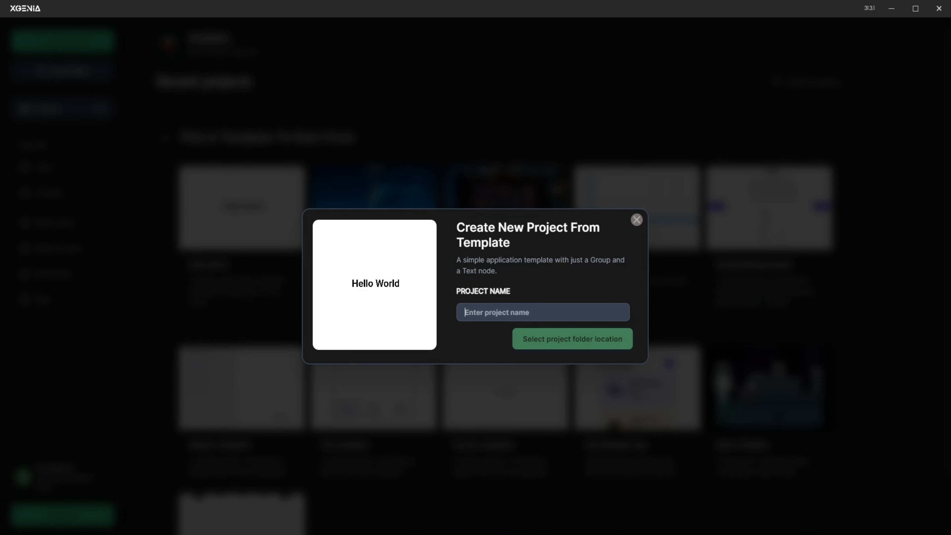
left_click(564, 313)
type("World")
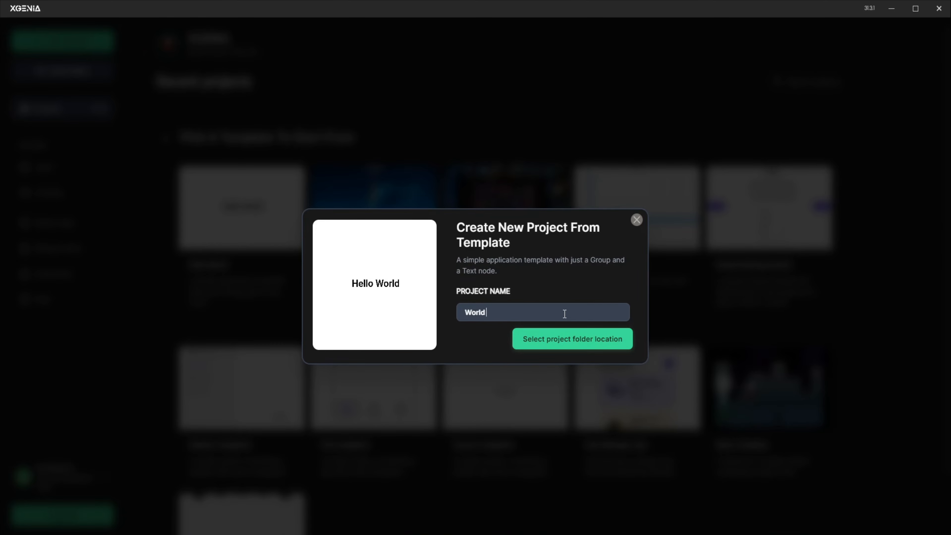
type(" List Countries")
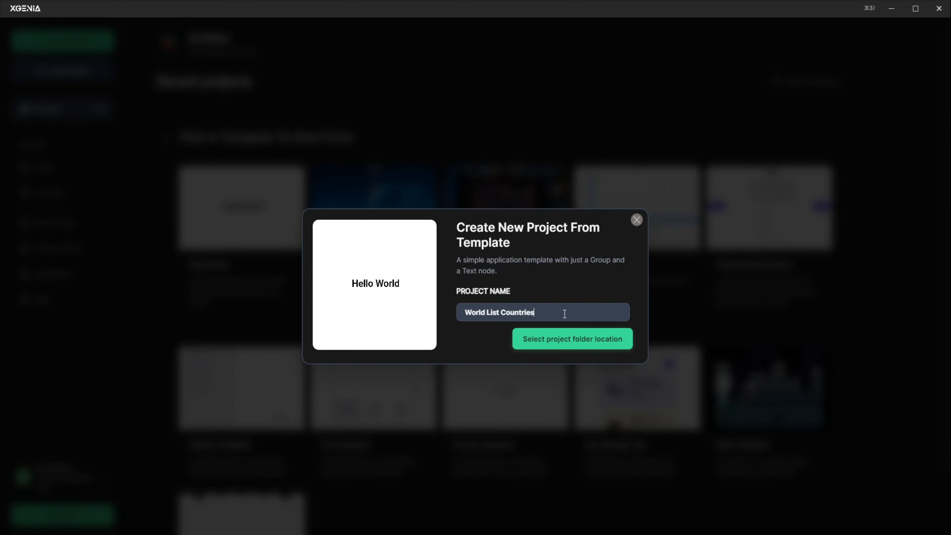
left_click(569, 339)
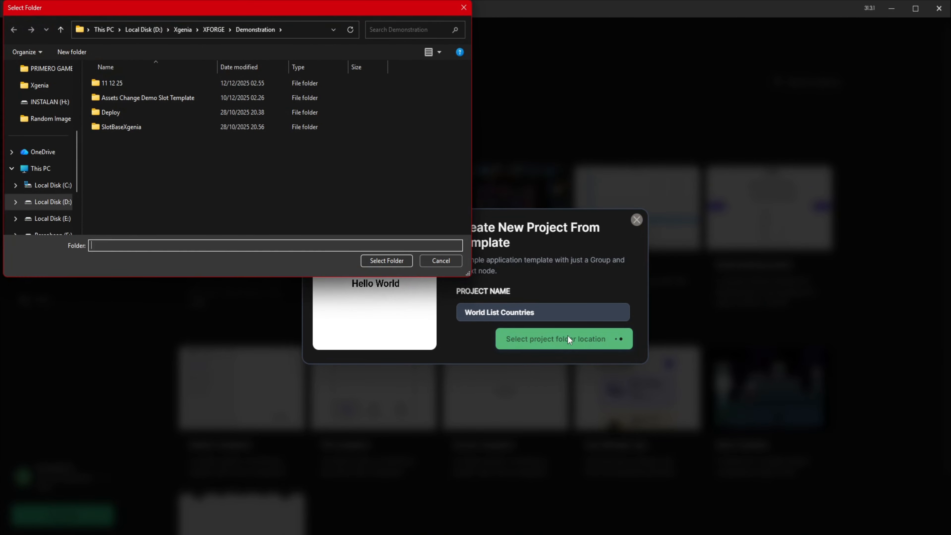
left_click(393, 261)
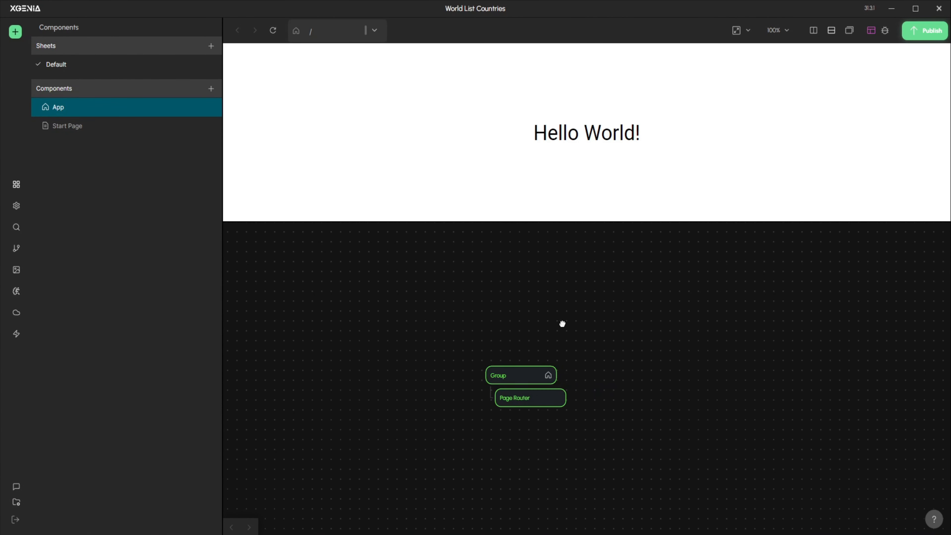
- Open the Start Page component and highlight its Hello World! text in the preview
left_click_drag(562, 323, 599, 325)
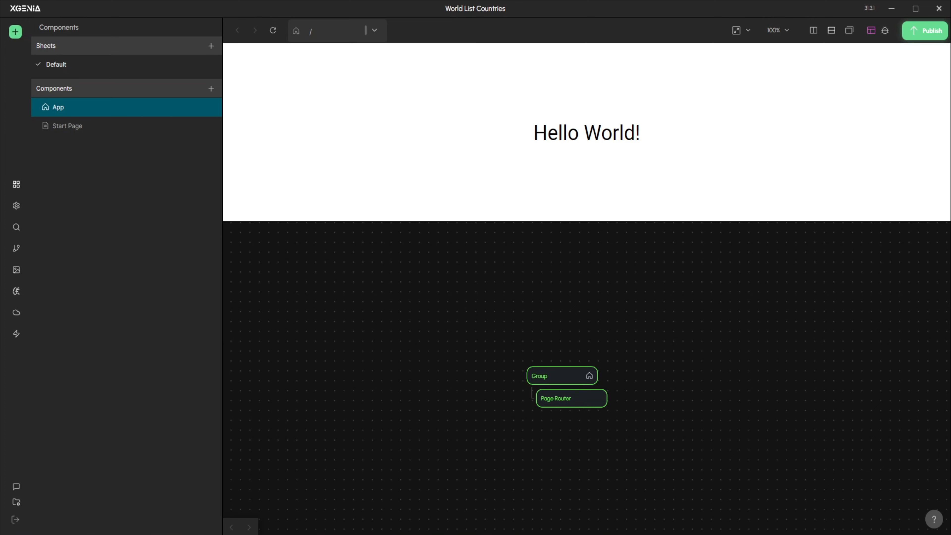
left_click(152, 127)
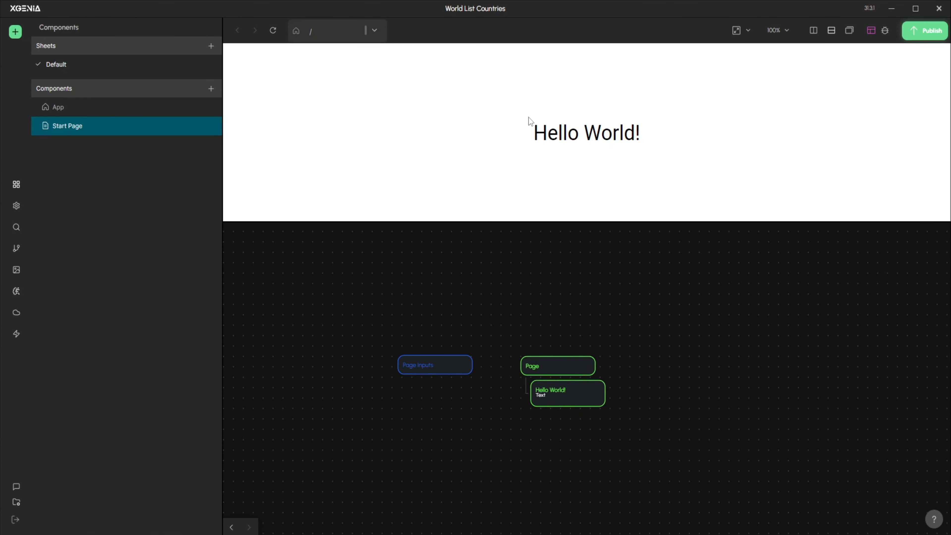
left_click_drag(531, 133, 642, 134)
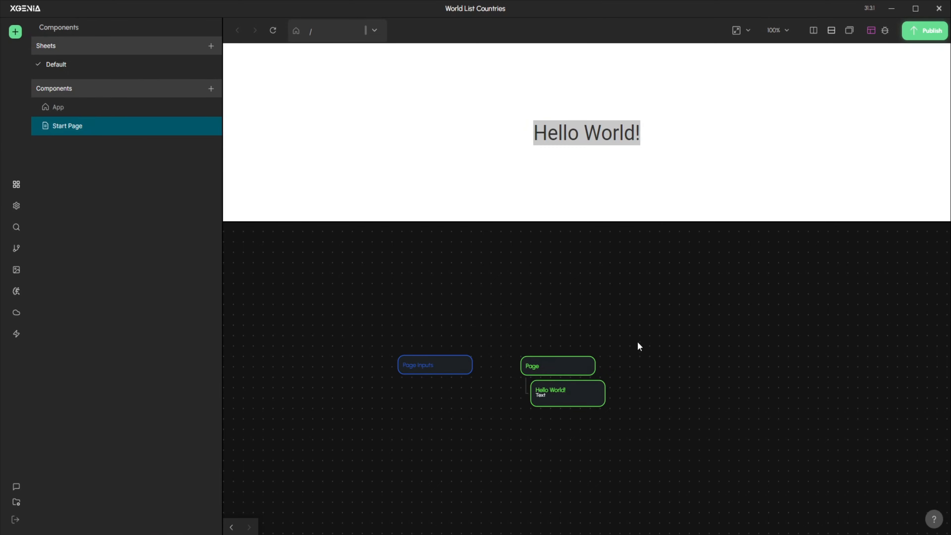
left_click_drag(532, 133, 636, 133)
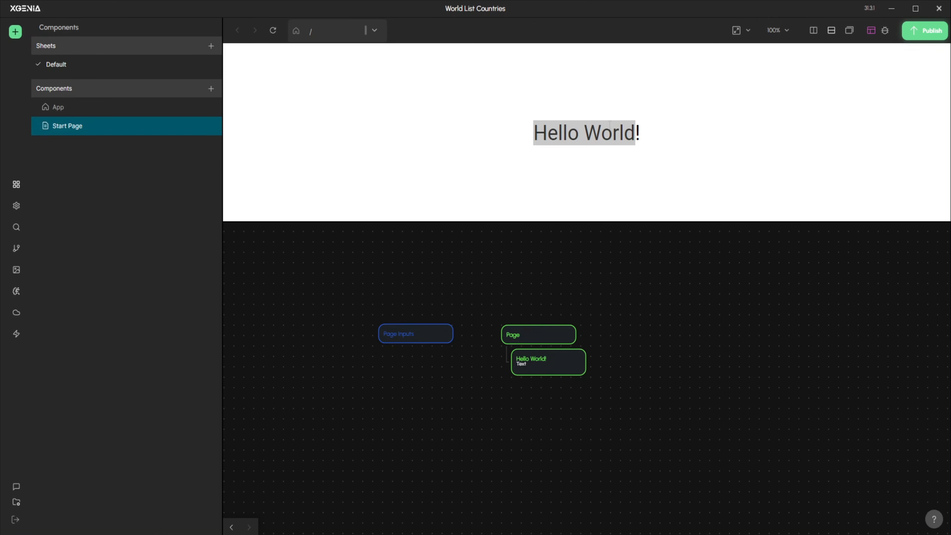
left_click(620, 121)
- Add a Function node to the Start Page and place it beside the Hello World! text node
left_click_drag(643, 341, 590, 342)
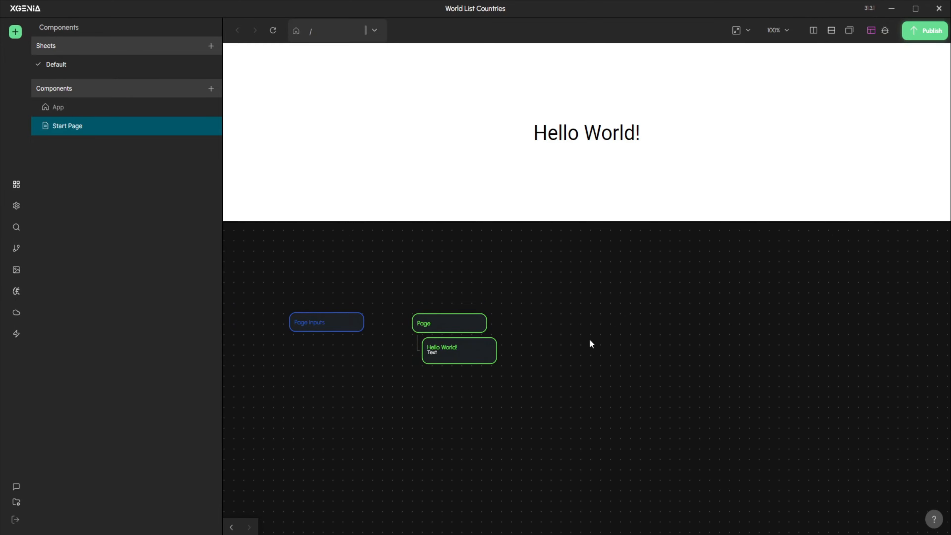
right_click(608, 340)
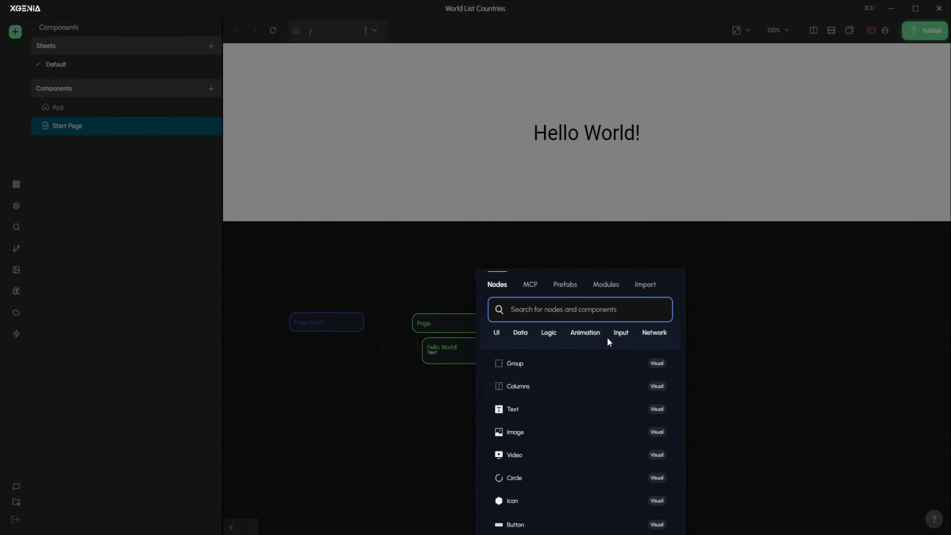
type("fun")
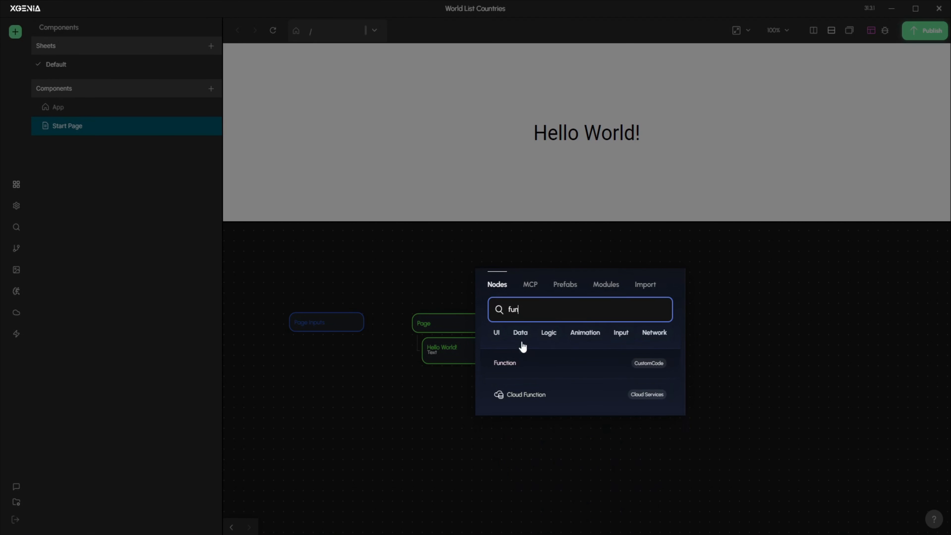
left_click(528, 363)
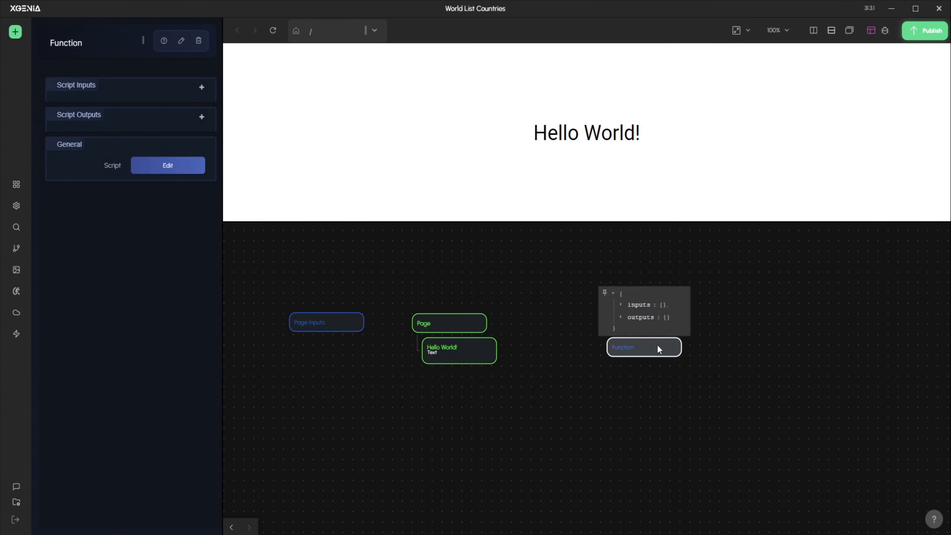
left_click_drag(658, 347, 596, 359)
- Paste the JavaScript listing world countries, capitals and country codes into the Function node's script
double_click(599, 354)
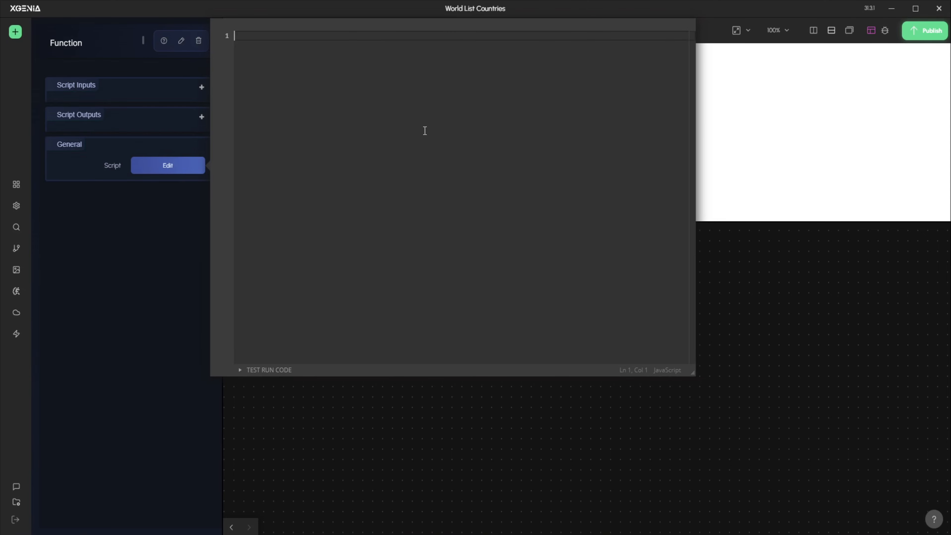
key("ctrl+v")
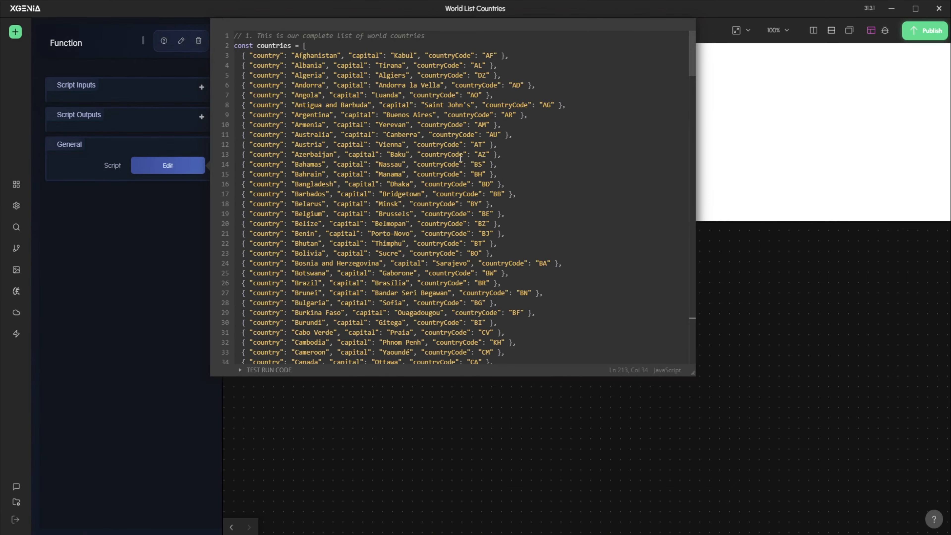
left_click(759, 306)
- Inspect the Function node's dataList output, expanding the first group of entries and the fields of its first entry
mouse_move(595, 359)
left_click(592, 324)
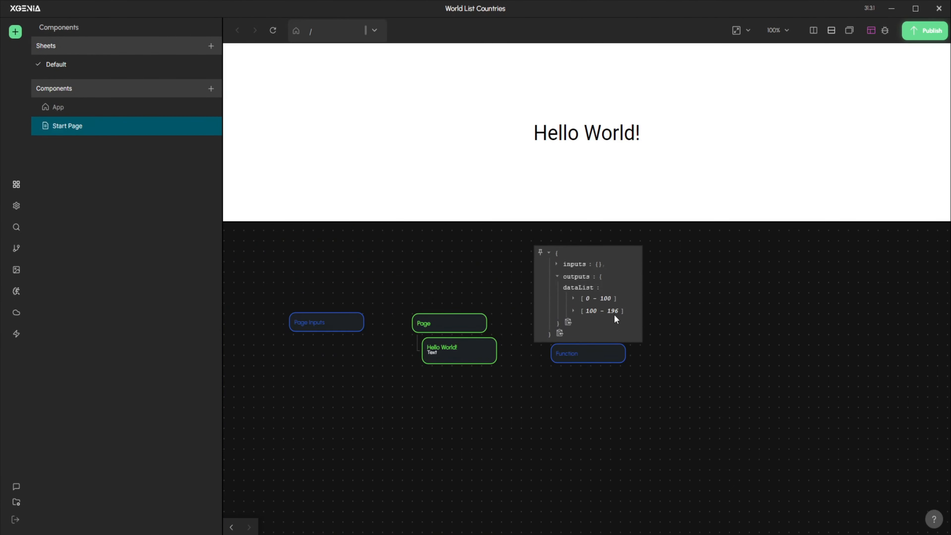
left_click(604, 301)
left_click_drag(603, 301, 642, 293)
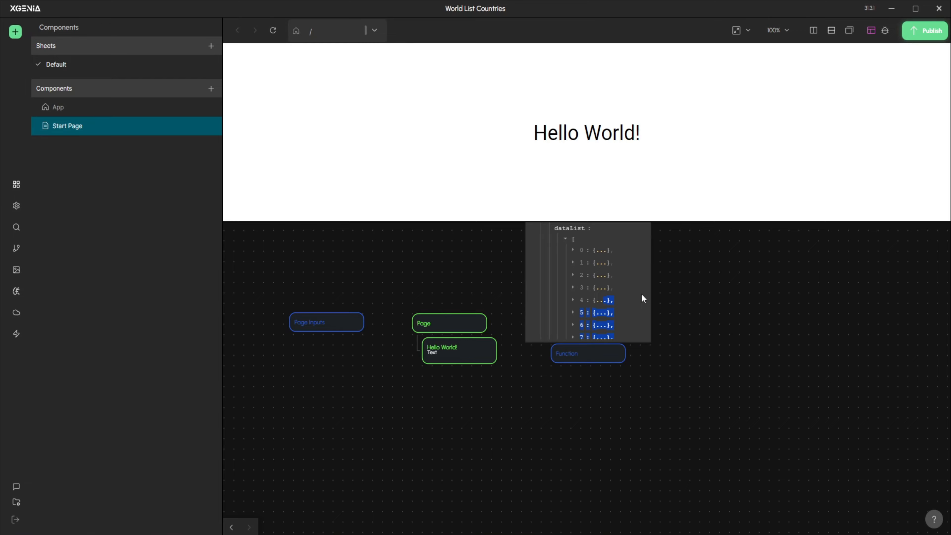
left_click(583, 251)
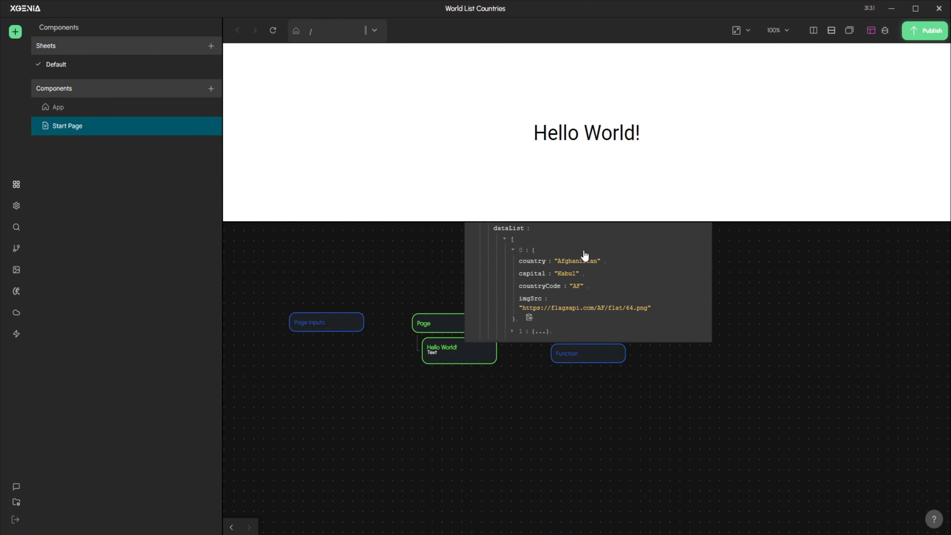
left_click(518, 249)
scroll(599, 302, "down", 5)
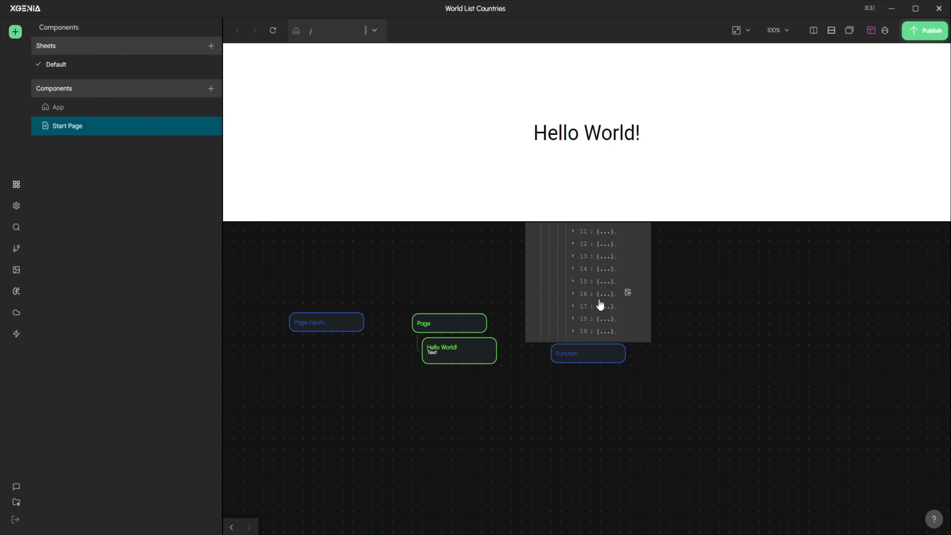
left_click(601, 301)
left_click(529, 295)
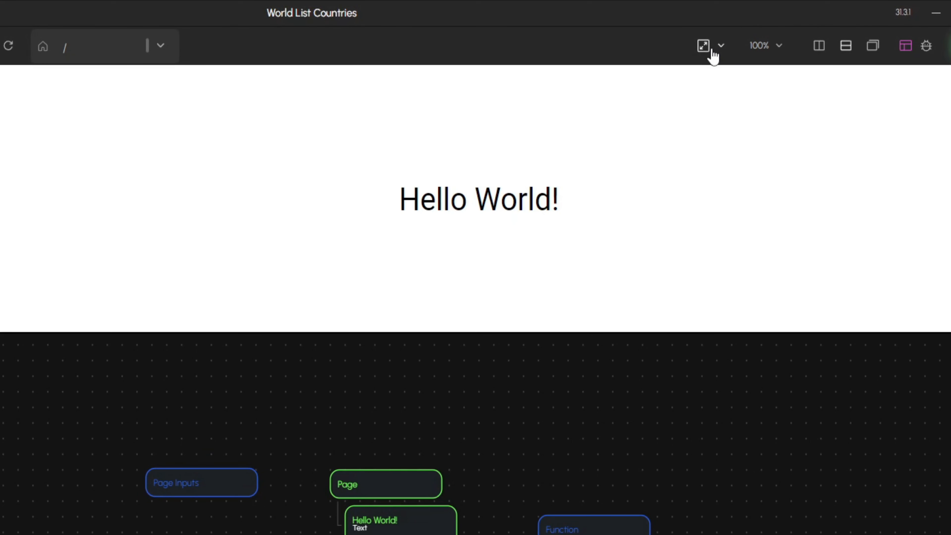
- Set the preview screen size to Desktop, small (1024 x 768)
left_click(713, 51)
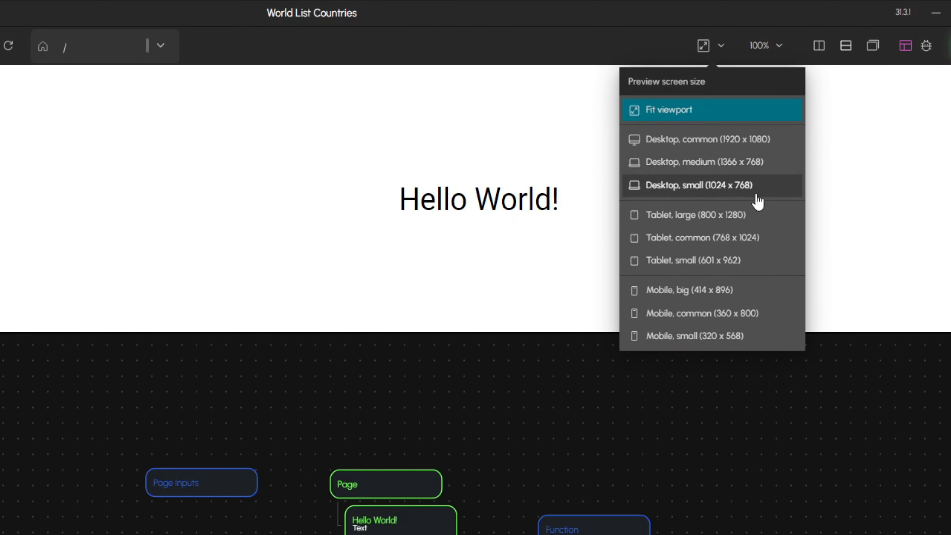
left_click(760, 185)
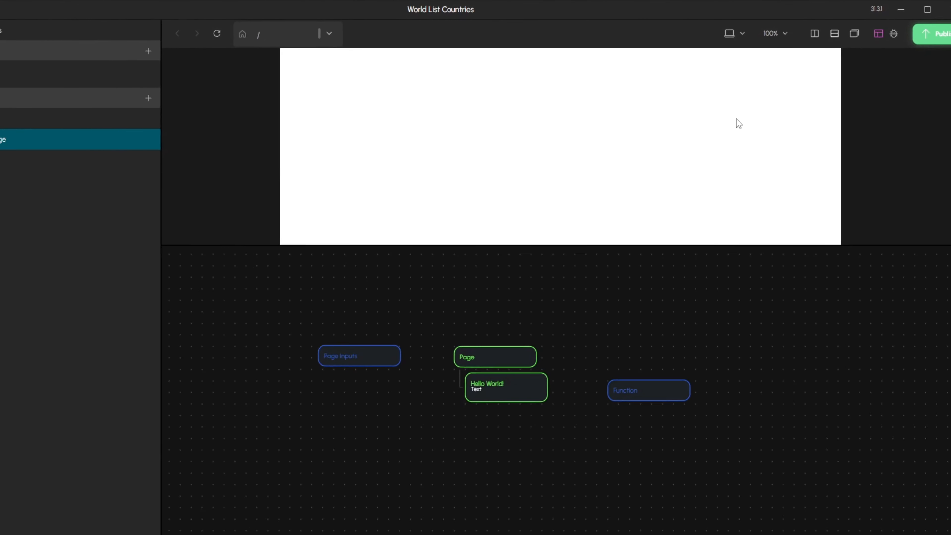
scroll(629, 172, "down", 3)
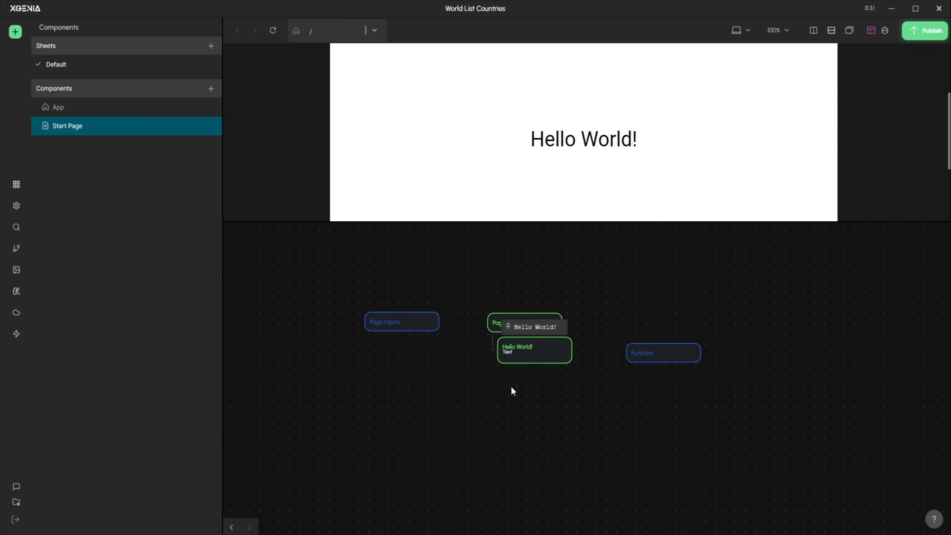
- Delete the Hello World! text node beneath the Page node
left_click_drag(414, 427, 571, 395)
left_click_drag(593, 358, 593, 358)
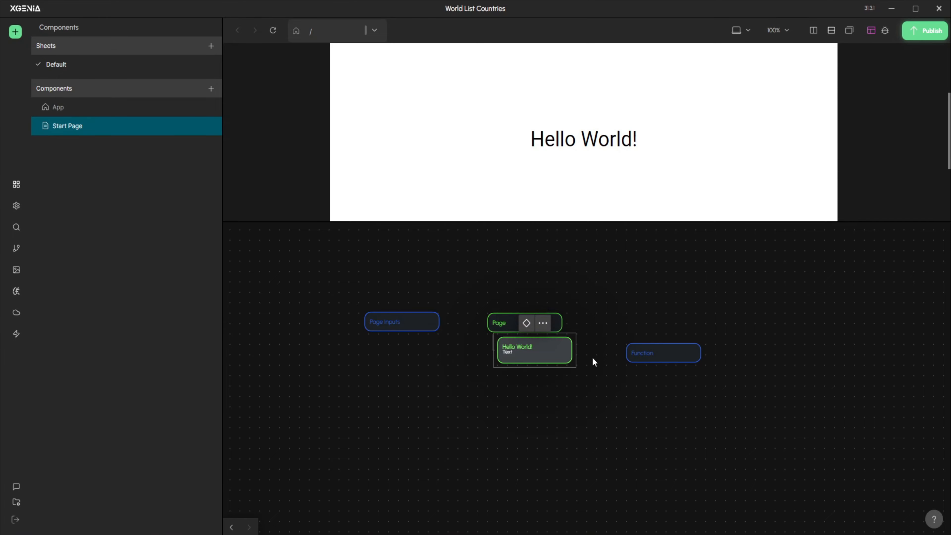
key("Delete")
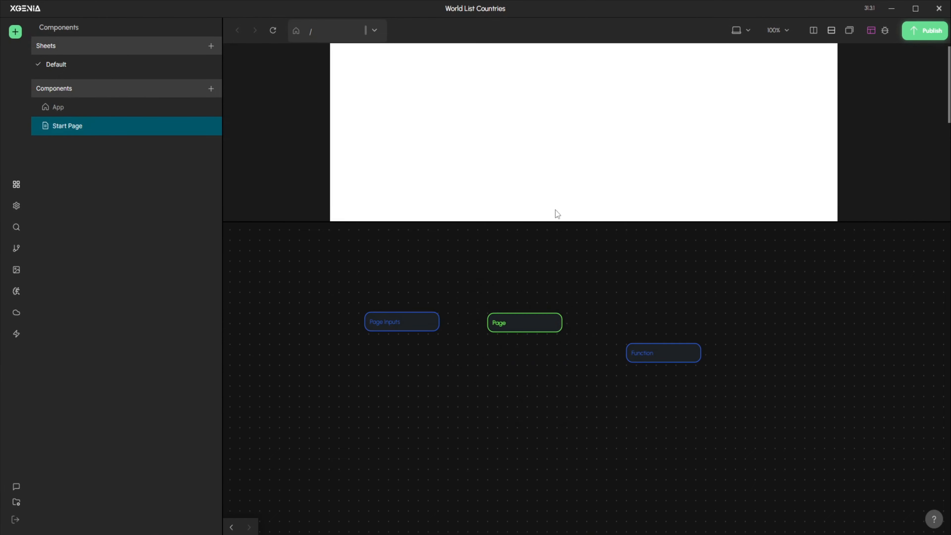
- Add a Group node and nest it under the Page node as its child
right_click(445, 389)
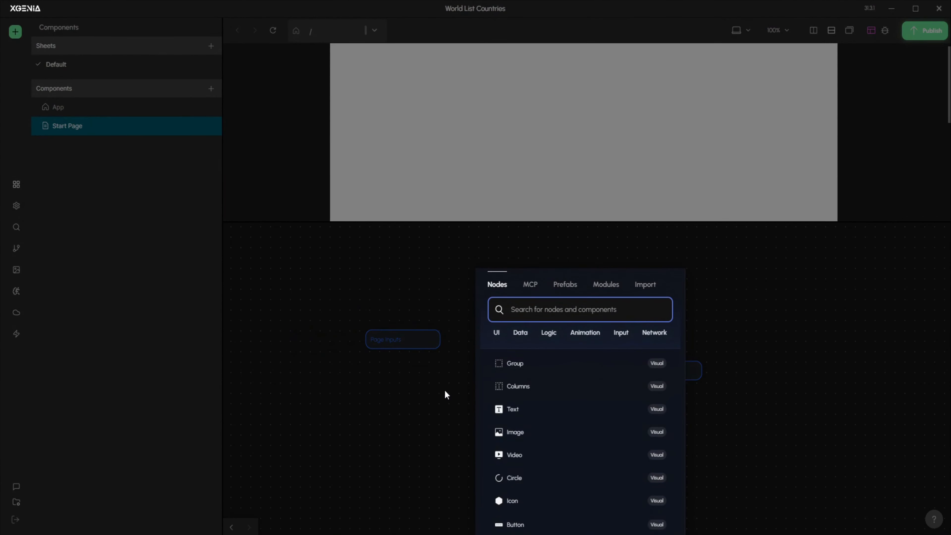
type("g")
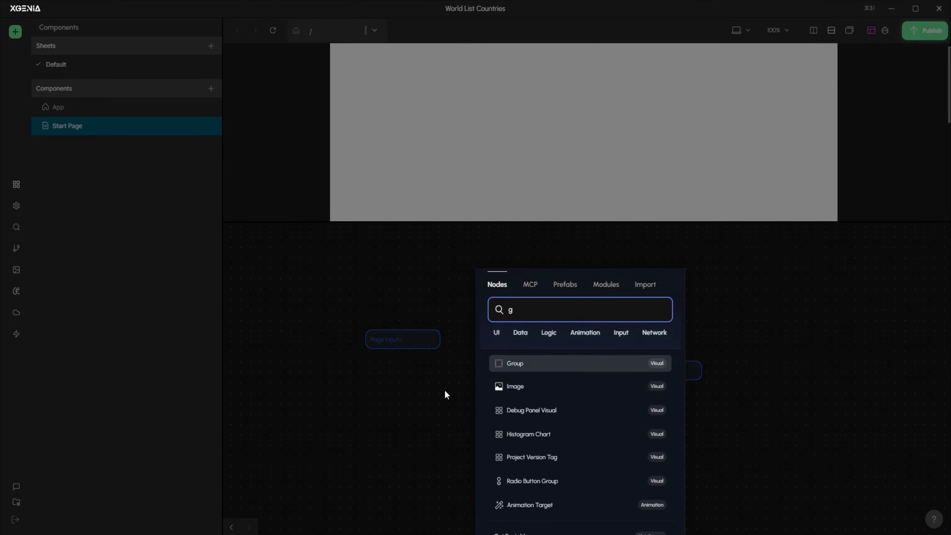
key("Return")
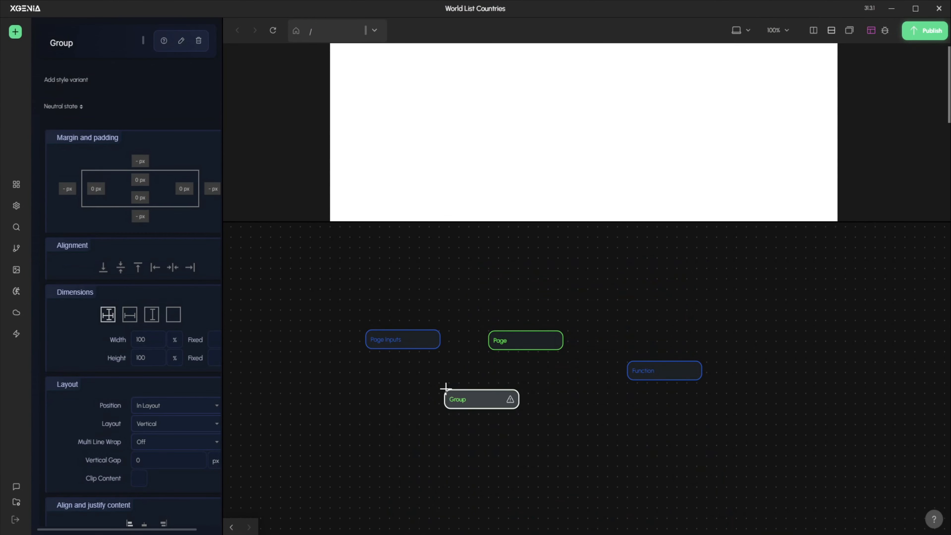
left_click_drag(476, 399, 543, 352)
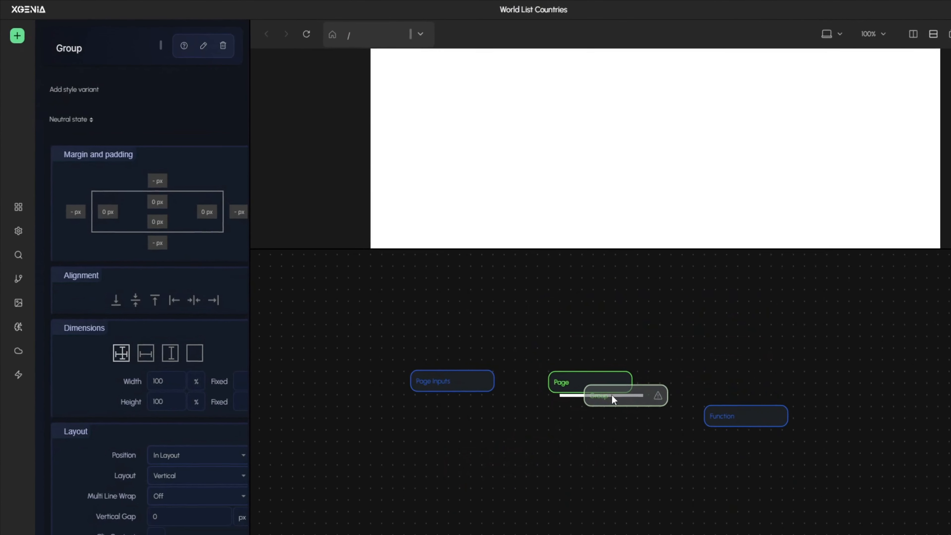
left_click_drag(612, 398, 605, 412)
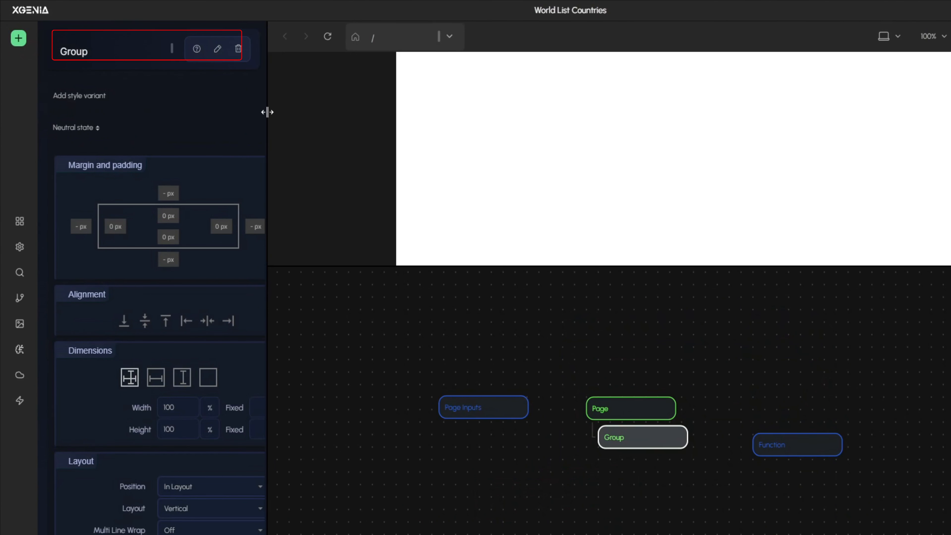
- Rename the Group node under Page as Main Group
left_click(202, 45)
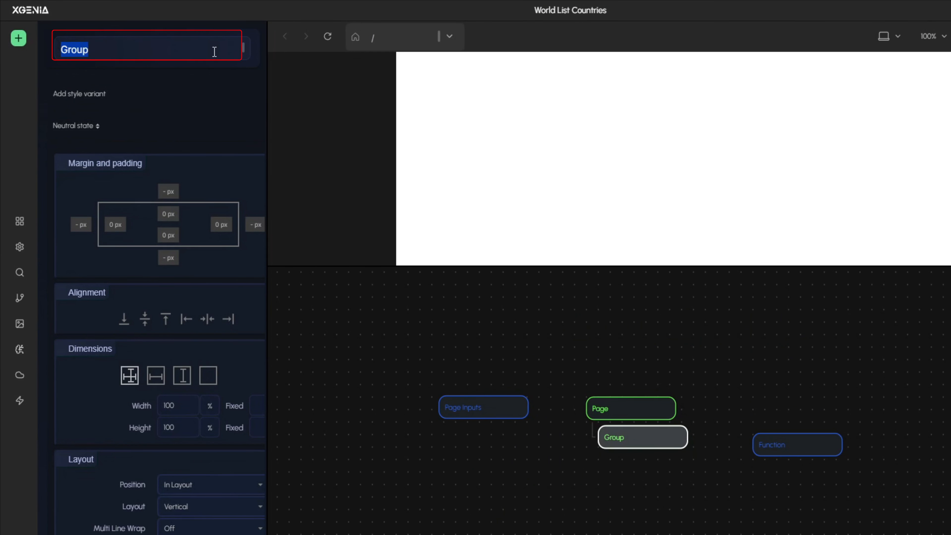
type("Main Group")
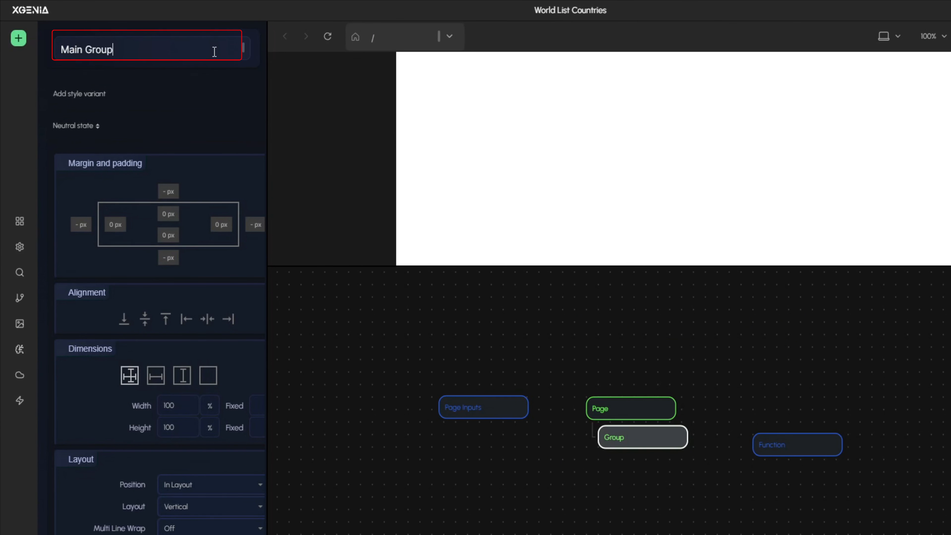
key("Return")
- Set the Main Group node's background color to Success
left_click_drag(717, 418, 658, 467)
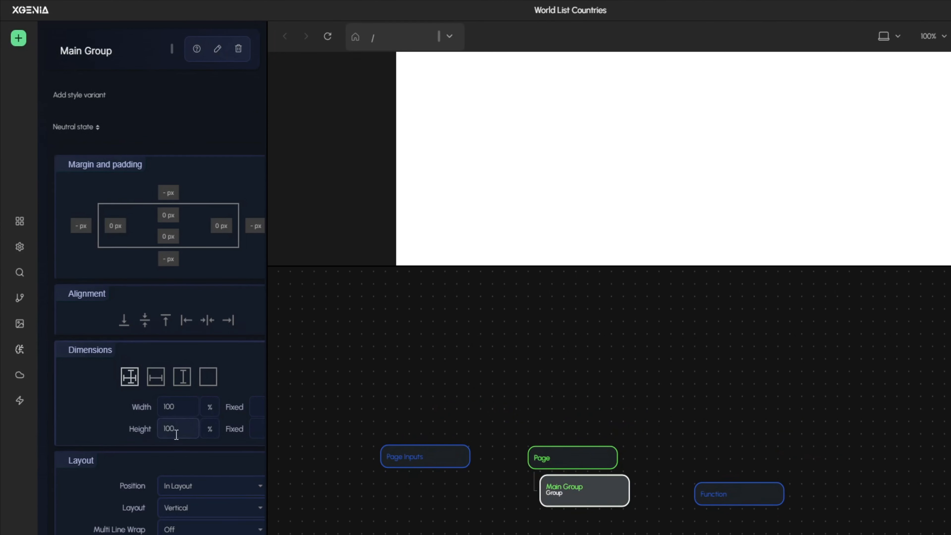
scroll(177, 435, "down", 6)
left_click(215, 435)
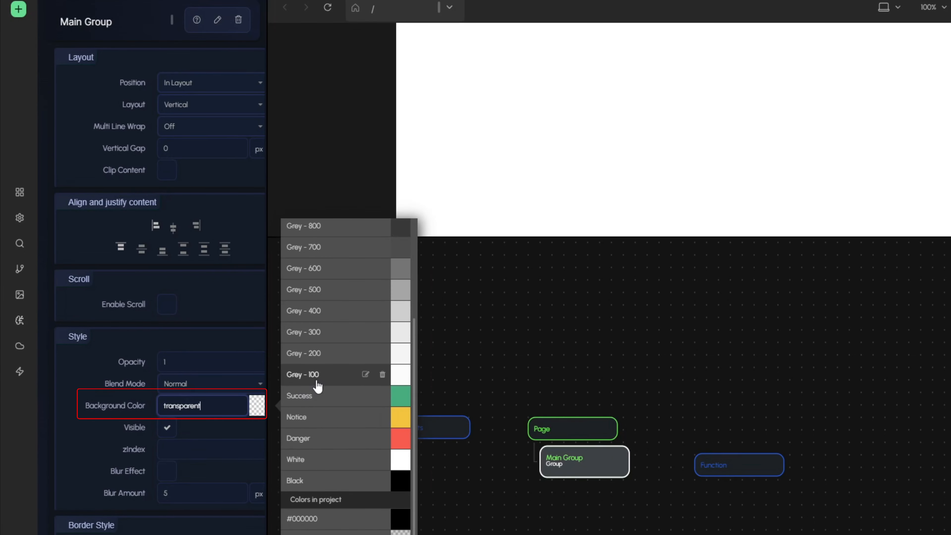
left_click(323, 405)
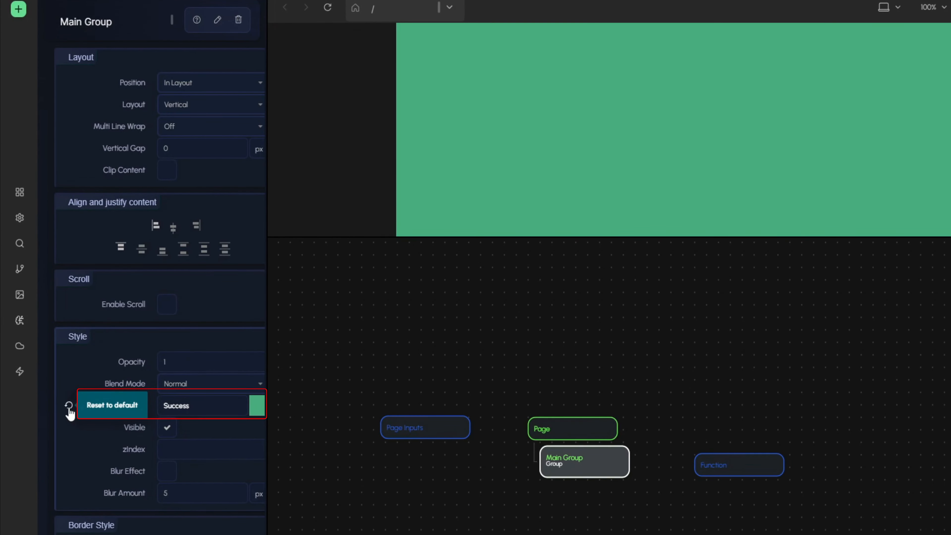
- Reset Main Group's background color to default and add a new Group node nested under Main Group
left_click(69, 406)
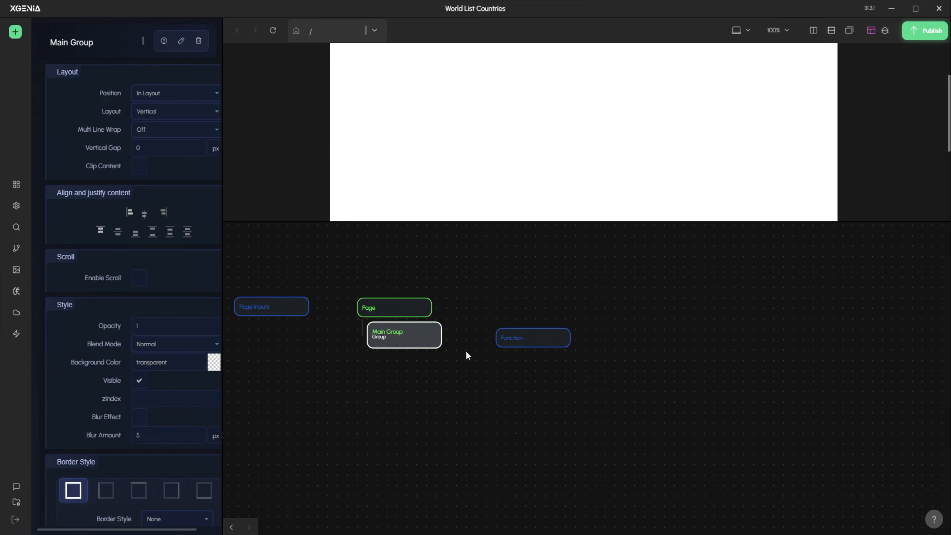
right_click(486, 365)
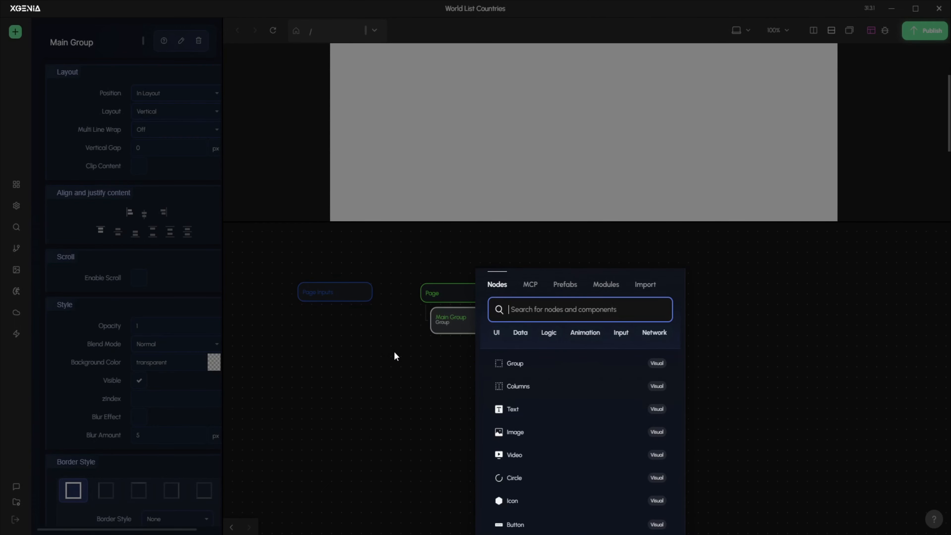
type("gr")
key("Return")
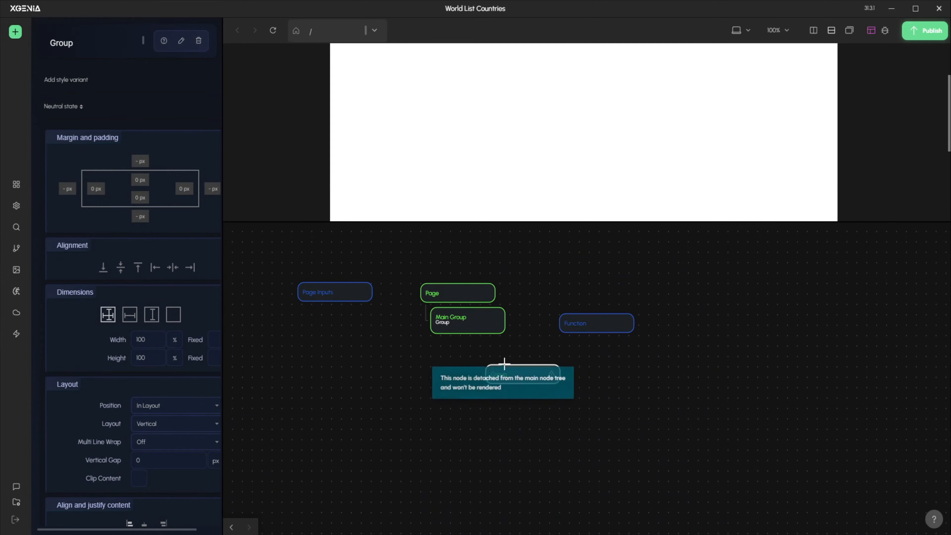
left_click_drag(520, 370, 499, 340)
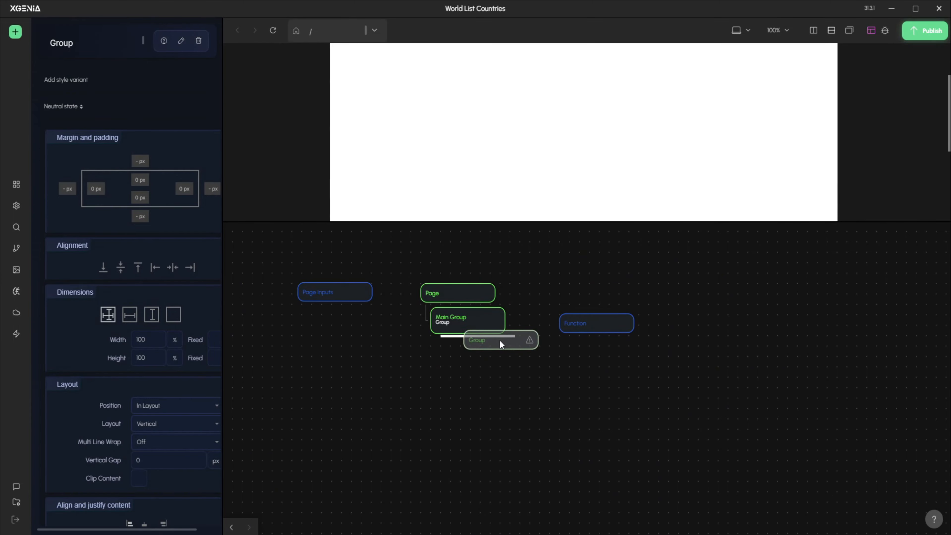
left_click_drag(500, 340, 500, 340)
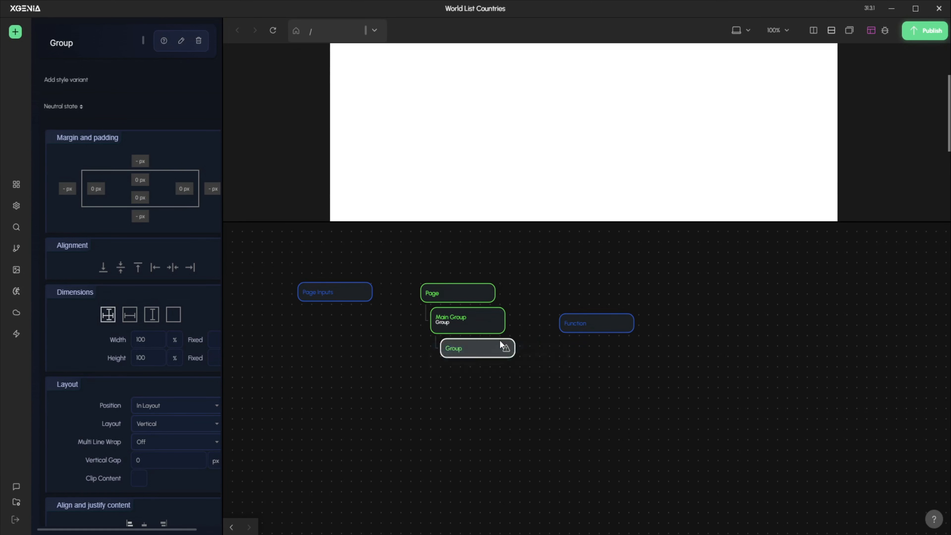
- Rename the Group node nested under Main Group as Header Group
left_click(474, 413)
left_click(484, 380)
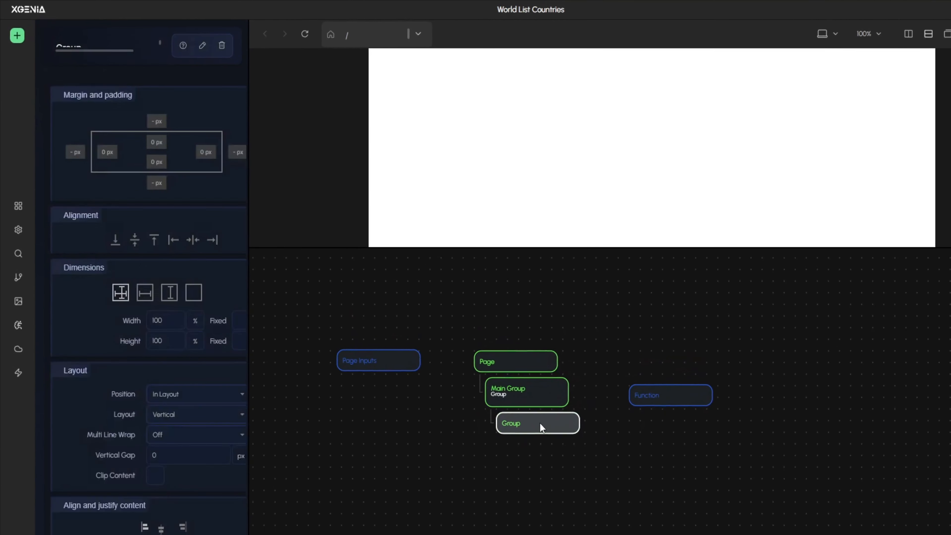
left_click(187, 47)
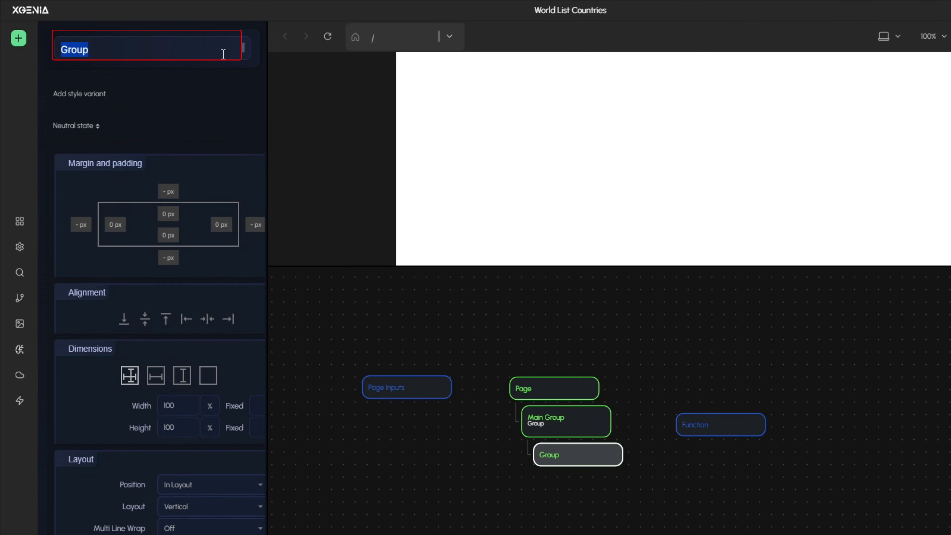
type("Header Group")
key("Return")
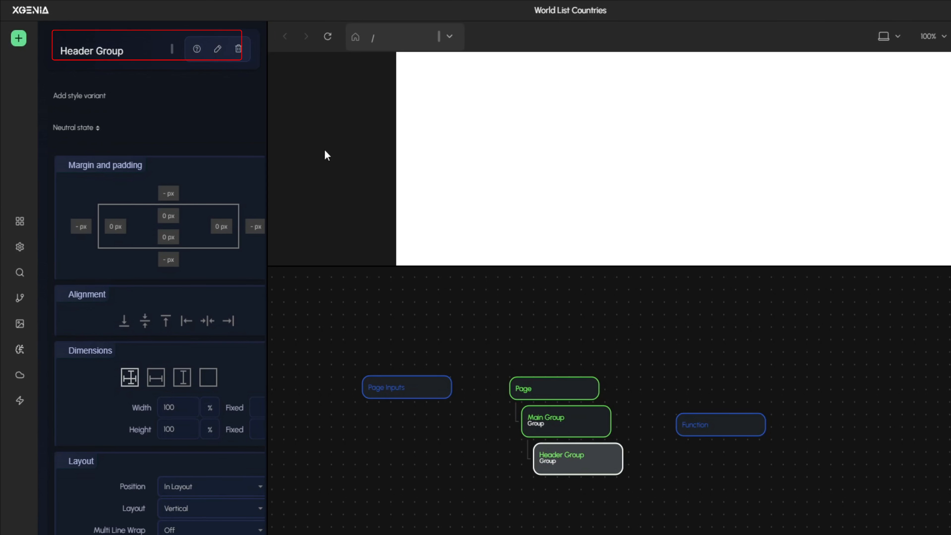
- Set the Header Group node's height to 5 vh
left_click_drag(750, 513, 755, 485)
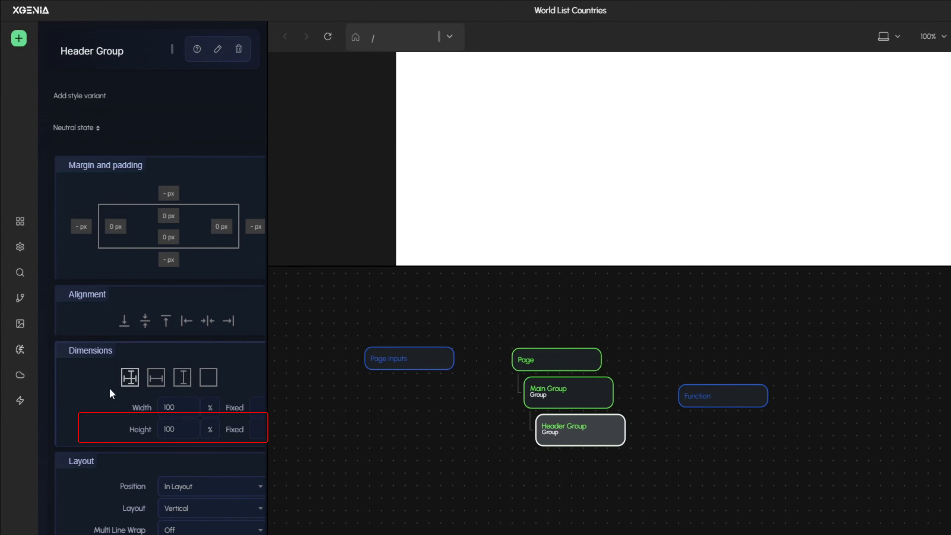
double_click(179, 430)
type("5")
left_click(210, 429)
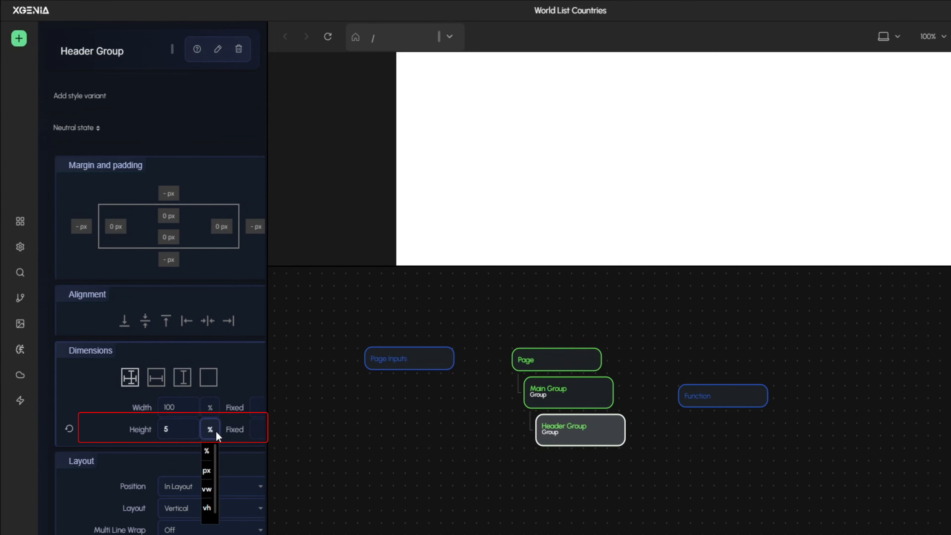
left_click(207, 507)
- Change the Header Group node's layout direction to Horizontal
scroll(198, 456, "down", 2)
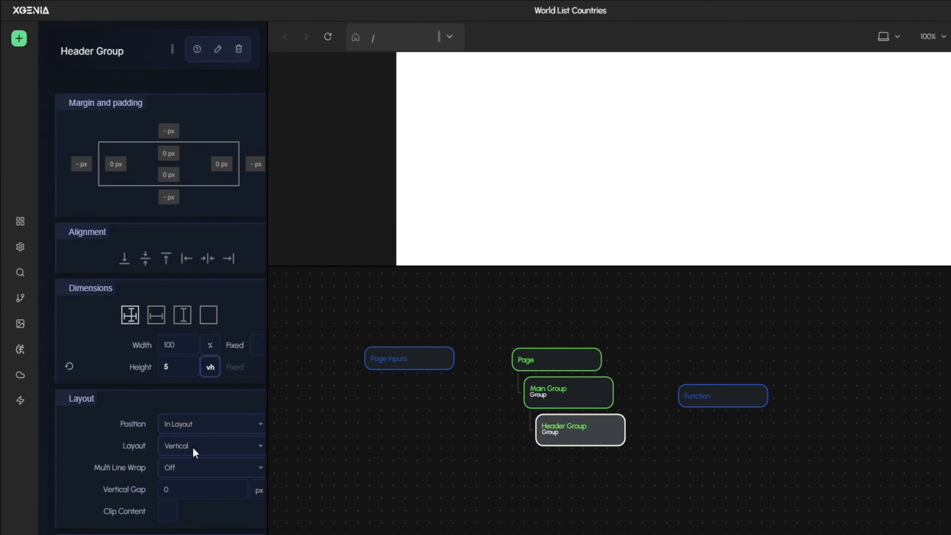
scroll(194, 447, "down", 2)
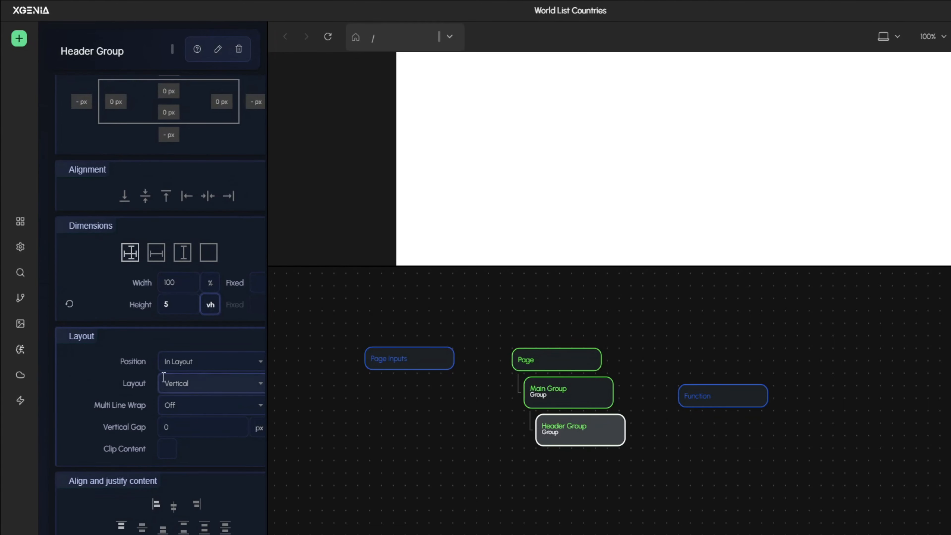
left_click(184, 377)
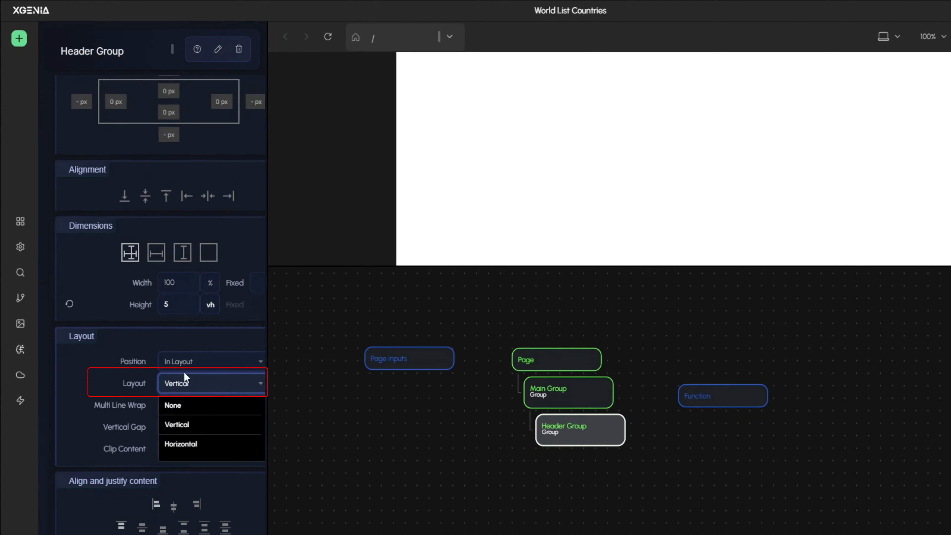
left_click(206, 444)
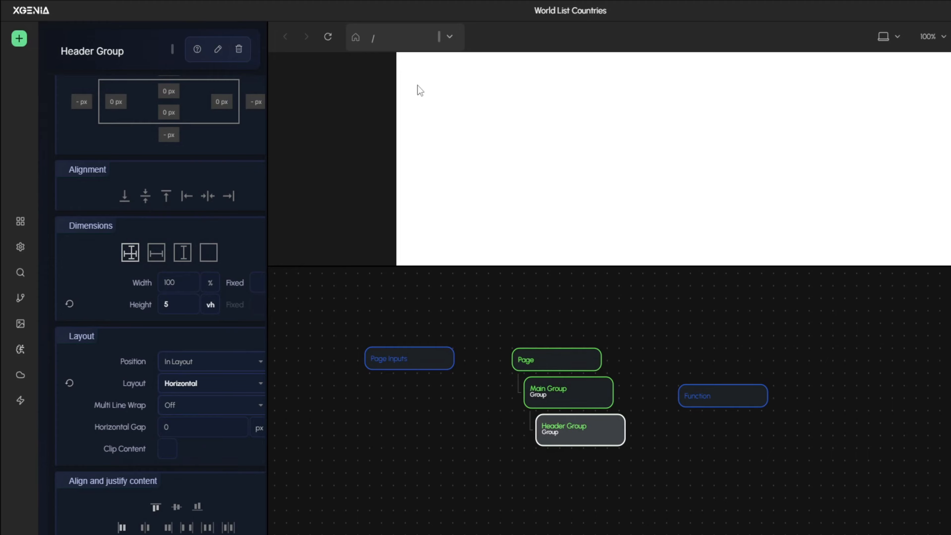
- Set the Header Group node's background color to Success
scroll(171, 458, "down", 6)
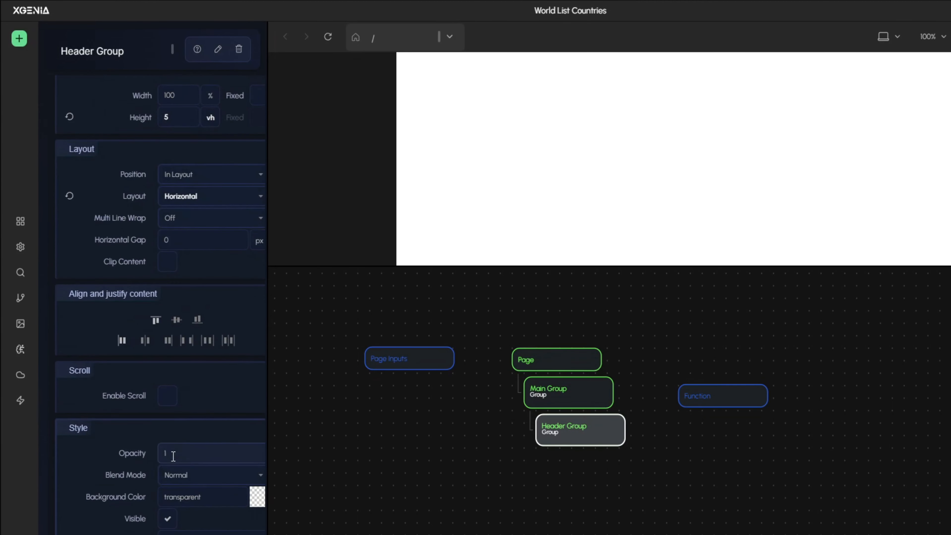
left_click(213, 496)
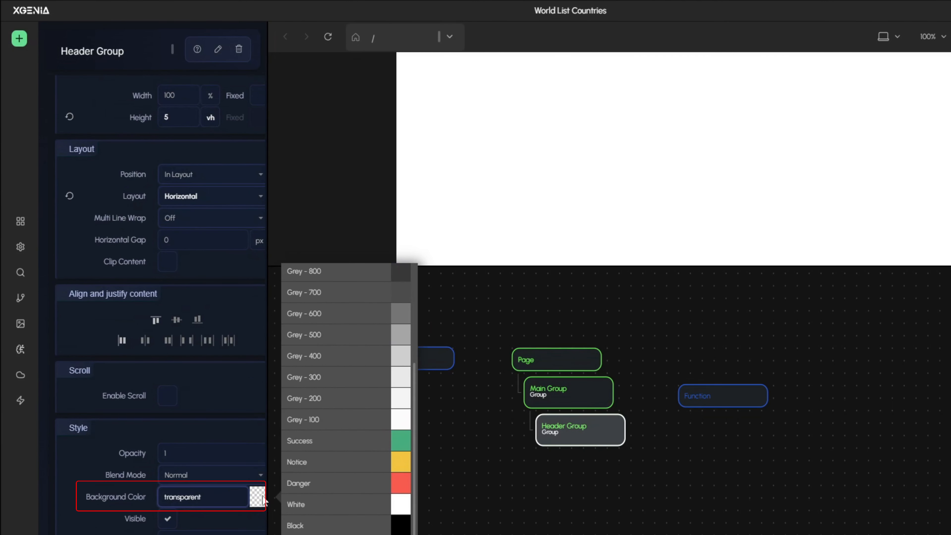
left_click(330, 445)
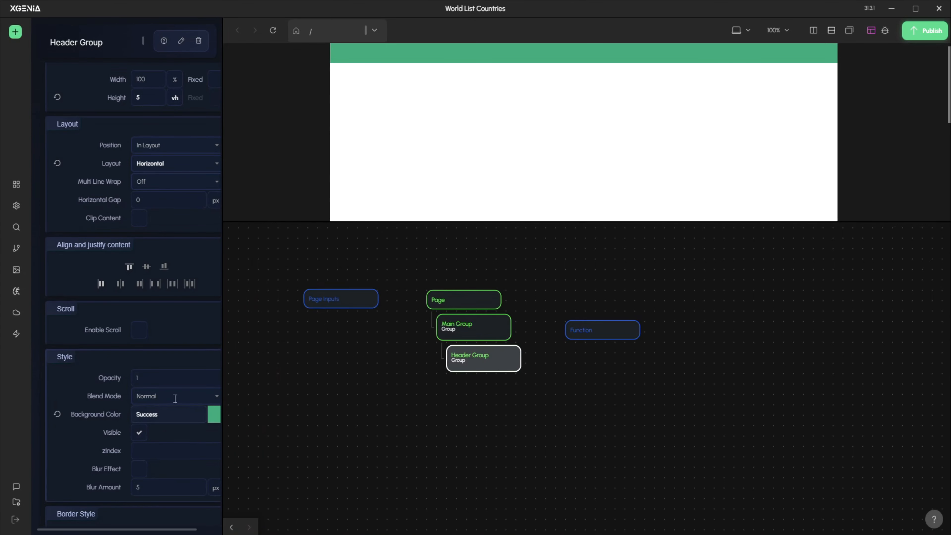
left_click_drag(507, 258, 480, 311)
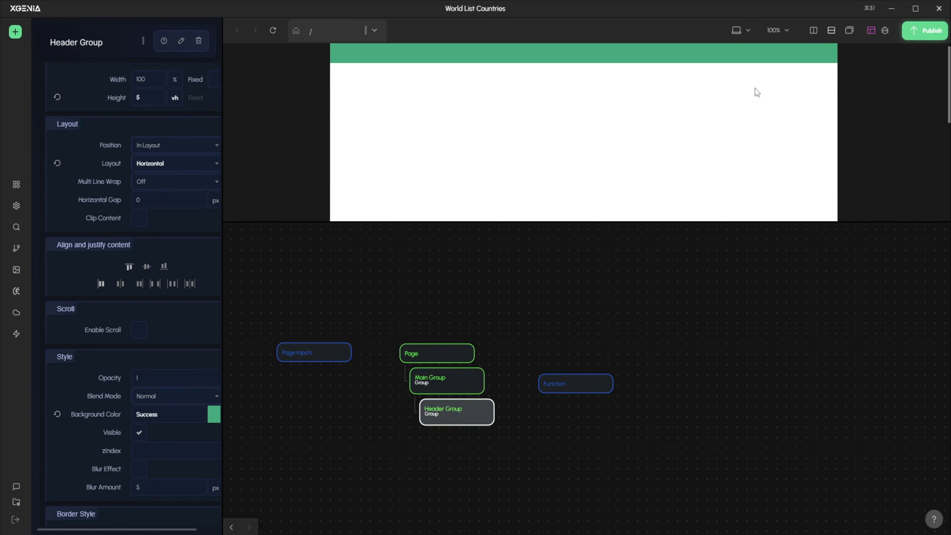
- Add a Text node and nest it under Header Group as its child
left_click_drag(524, 382, 534, 325)
left_click_drag(465, 410, 446, 398)
right_click(443, 394)
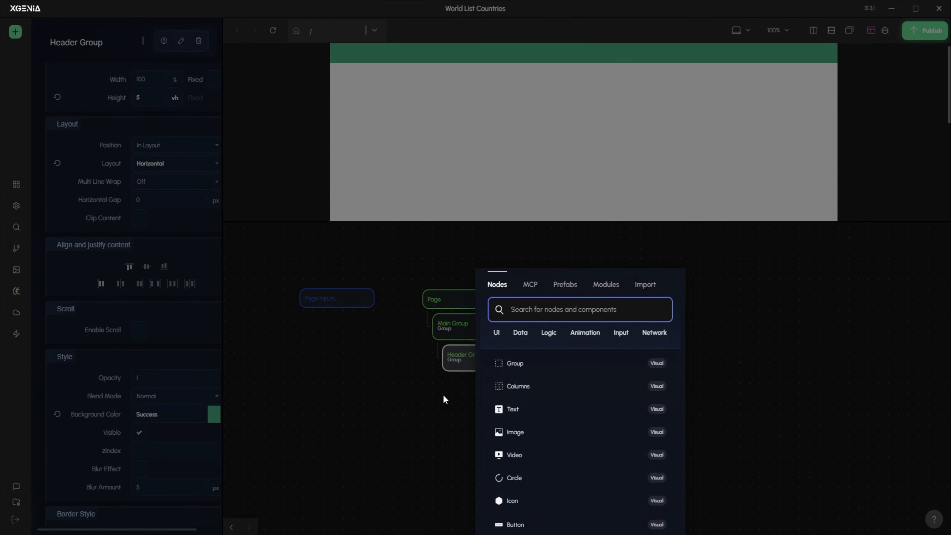
type("te")
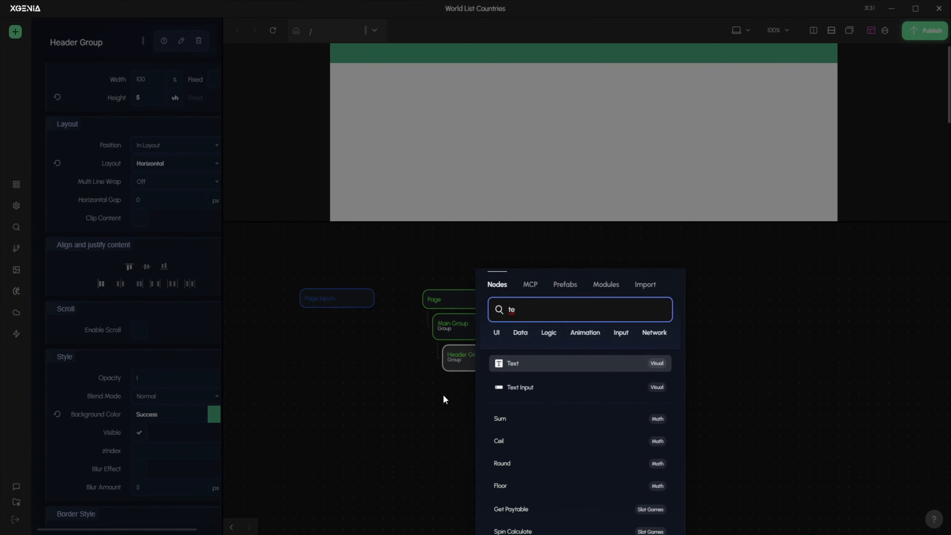
key("Return")
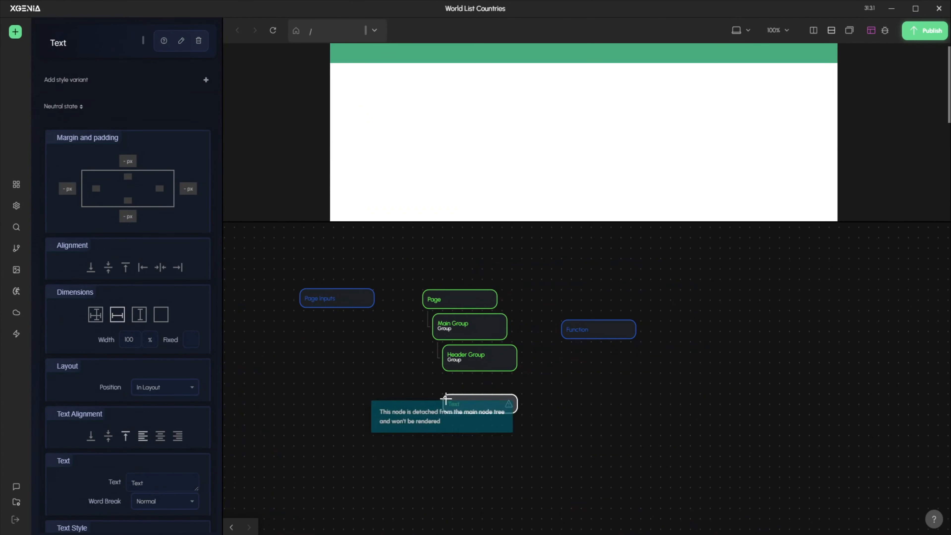
left_click_drag(465, 402, 491, 376)
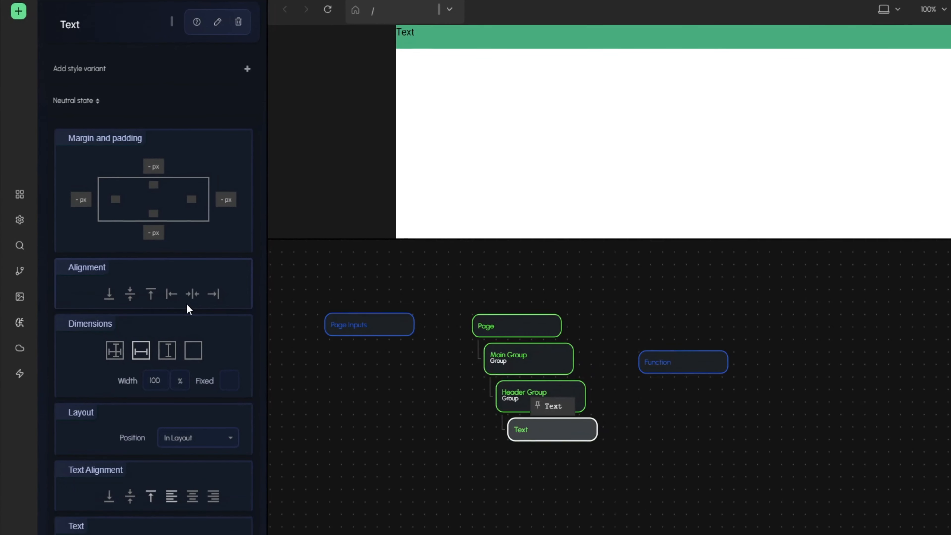
- Set the Text node's content to Country List and center its text horizontally
scroll(157, 521, "down", 3)
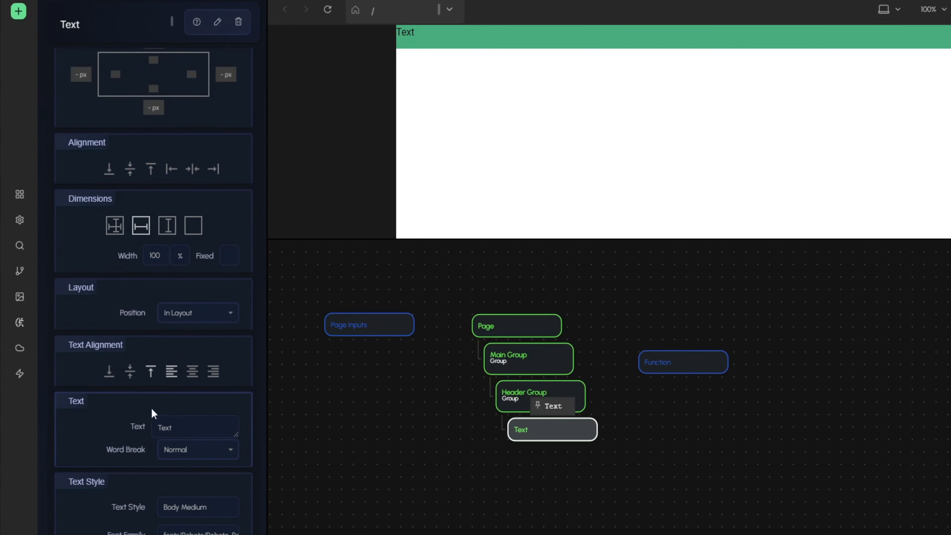
left_click(206, 422)
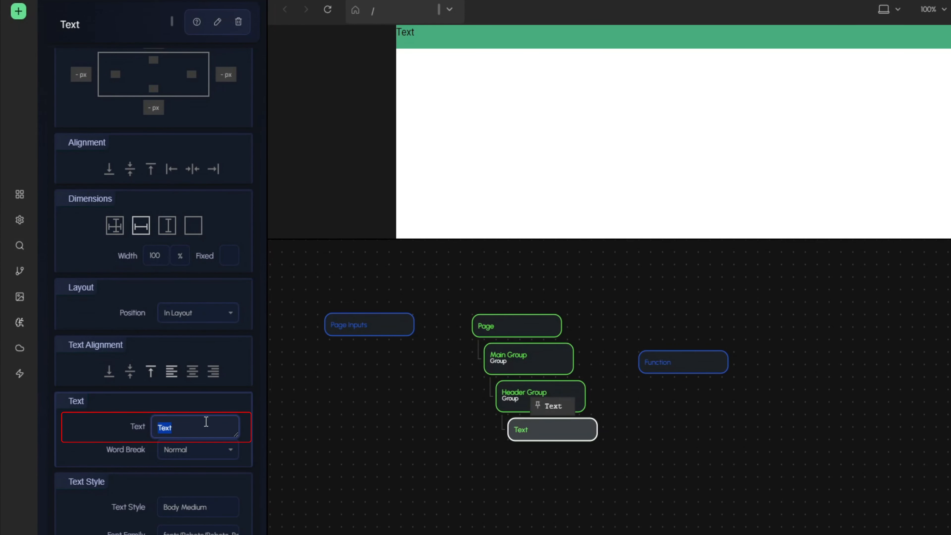
type("Country List")
key("Return")
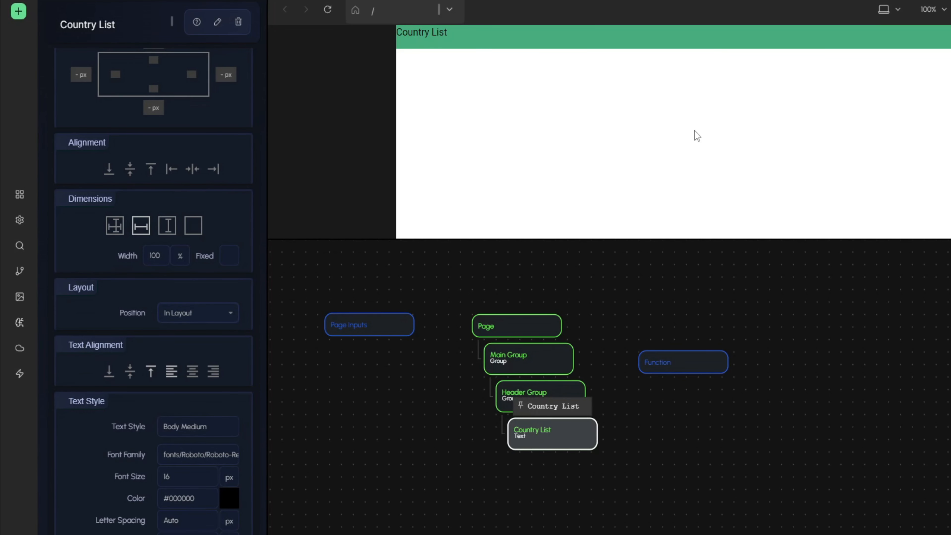
left_click(191, 373)
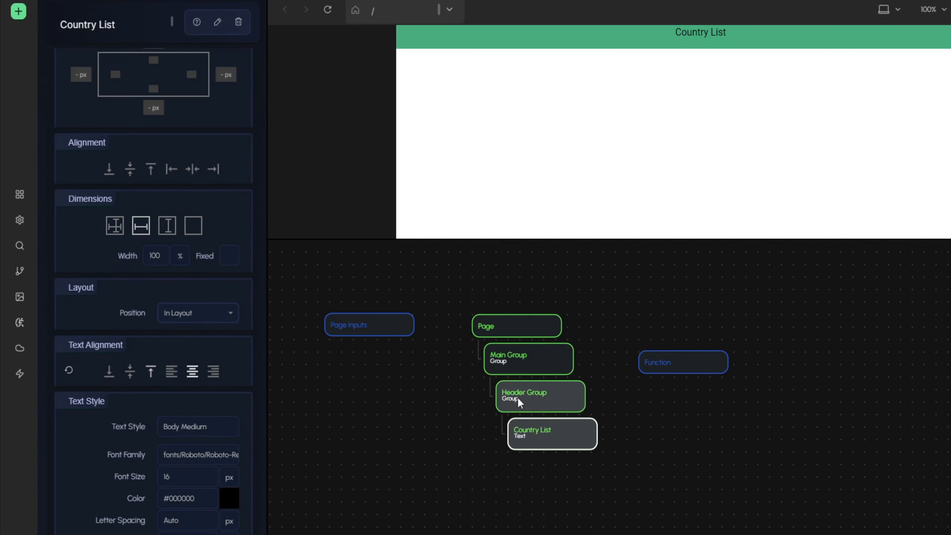
- Align the items inside Header Group to the center, then deselect the node
left_click(519, 402)
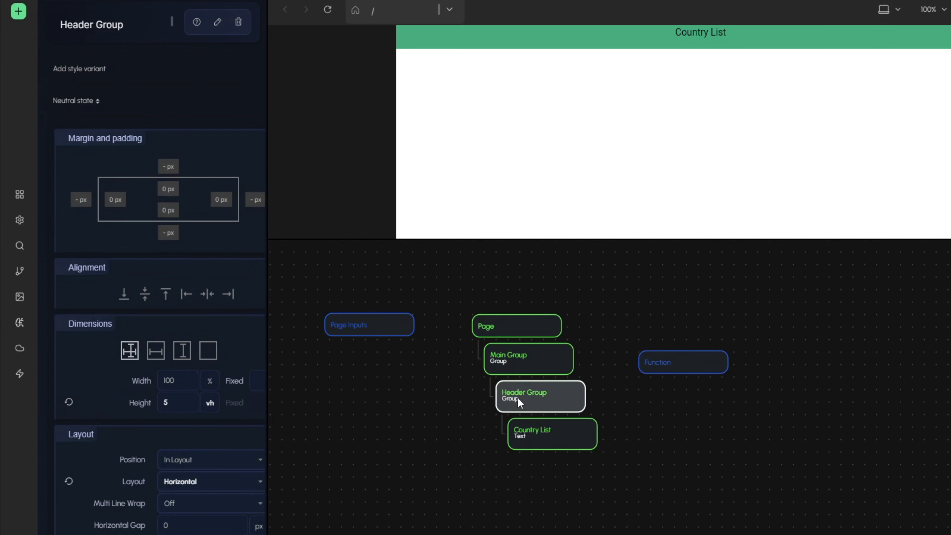
scroll(111, 483, "down", 2)
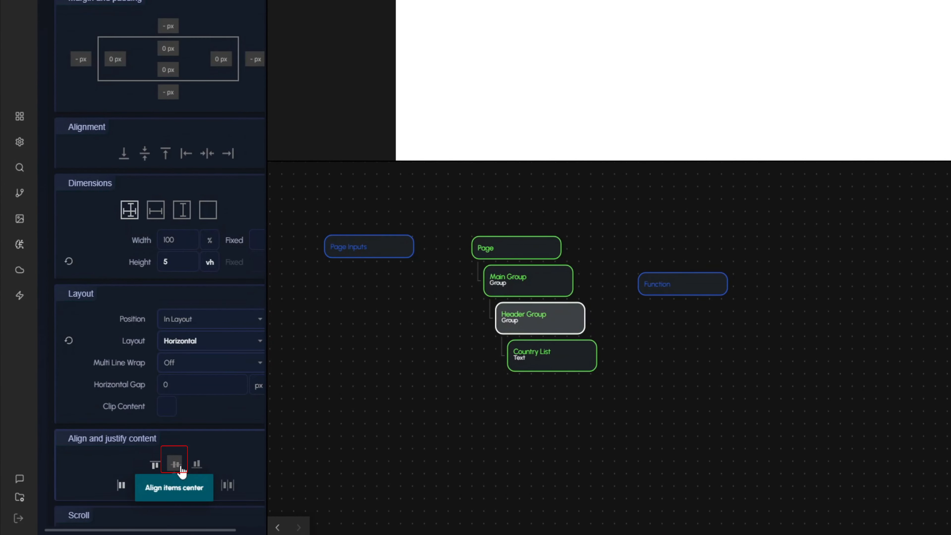
left_click(182, 471)
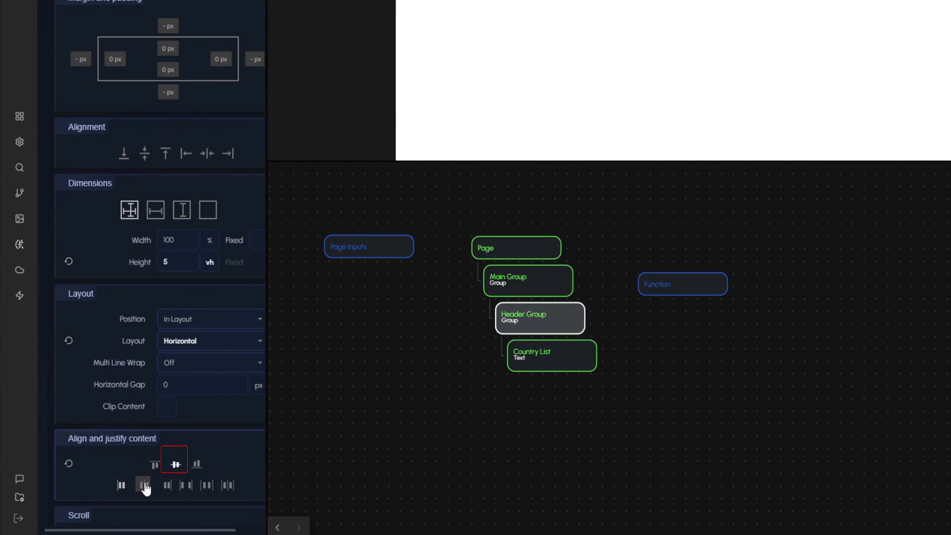
left_click(576, 430)
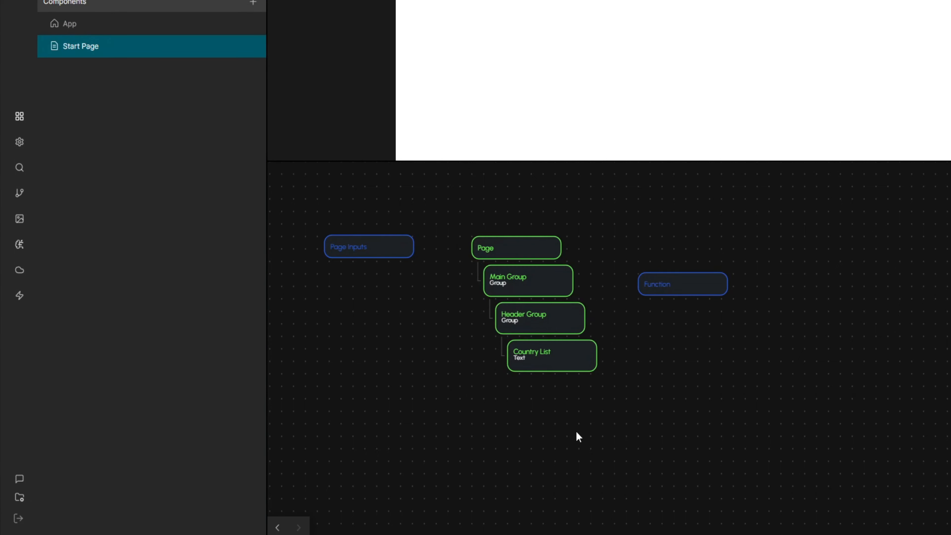
- Set the Country List text node's font family to Roboto-Black
left_click_drag(576, 430, 533, 429)
left_click(500, 357)
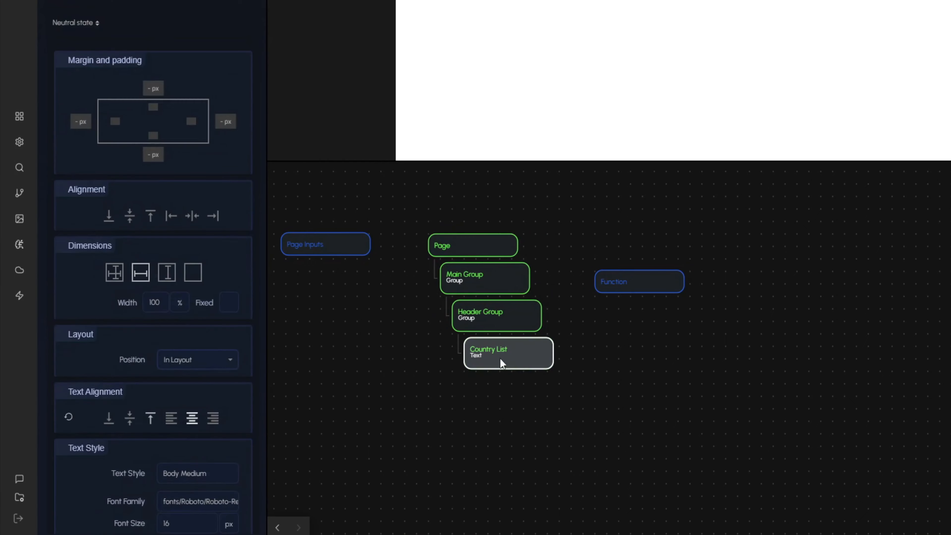
scroll(197, 376, "down", 5)
left_click(211, 248)
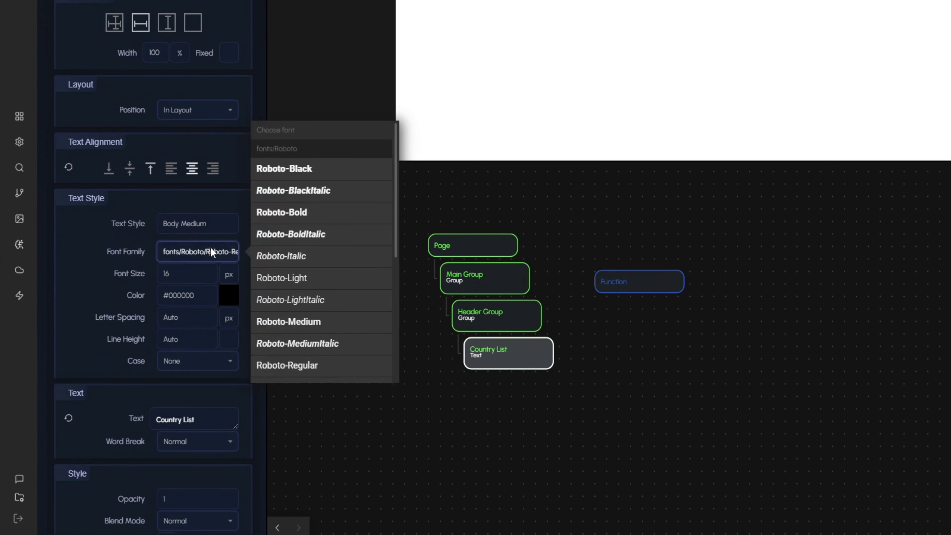
left_click(319, 177)
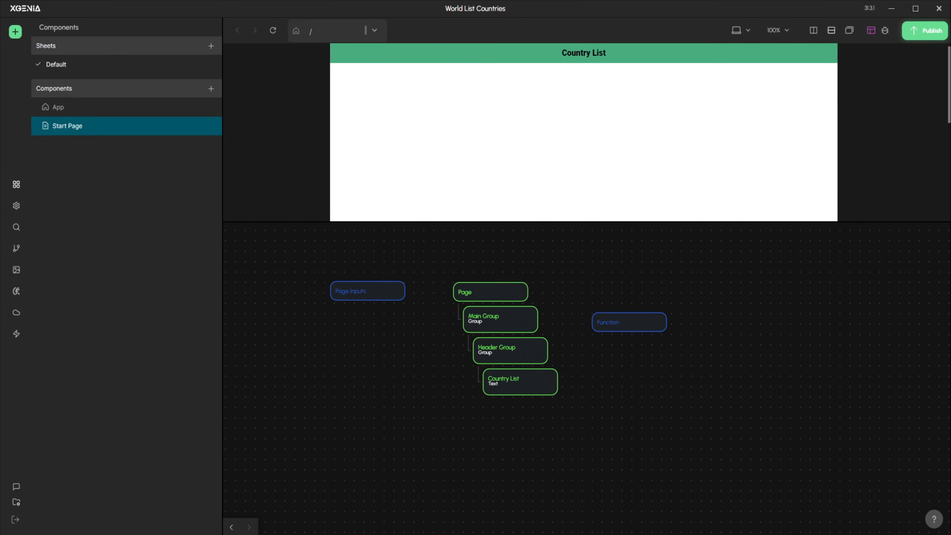
- Add a Group node and nest it under Main Group as a sibling below Header Group
left_click_drag(590, 415, 608, 442)
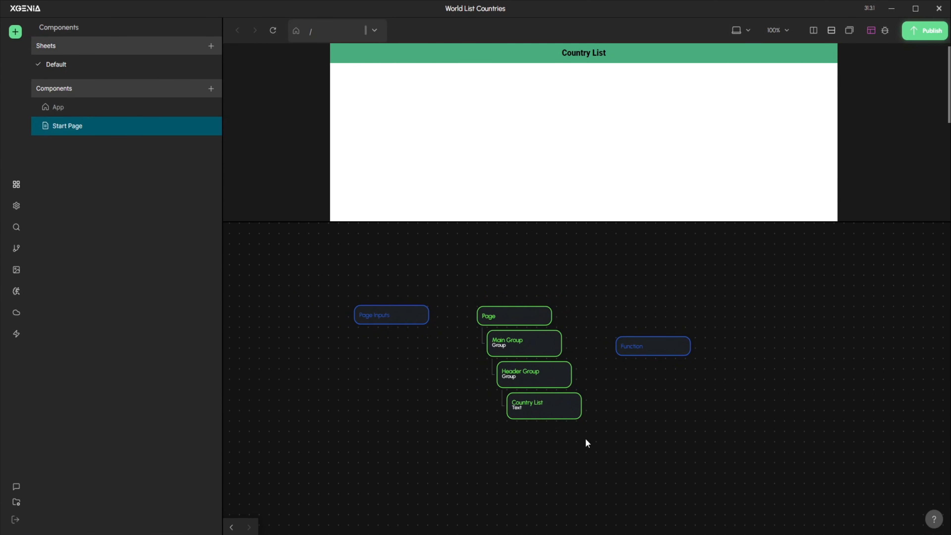
right_click(563, 440)
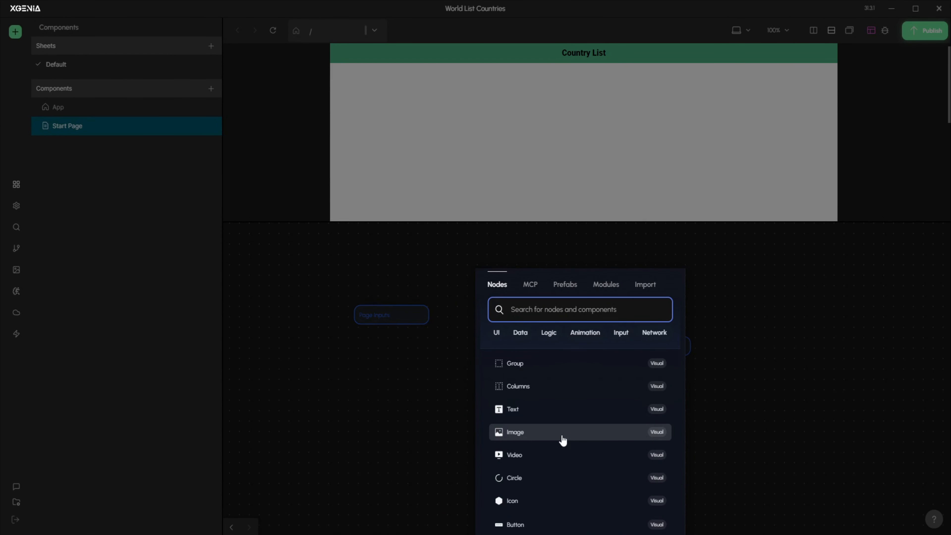
type("Gr")
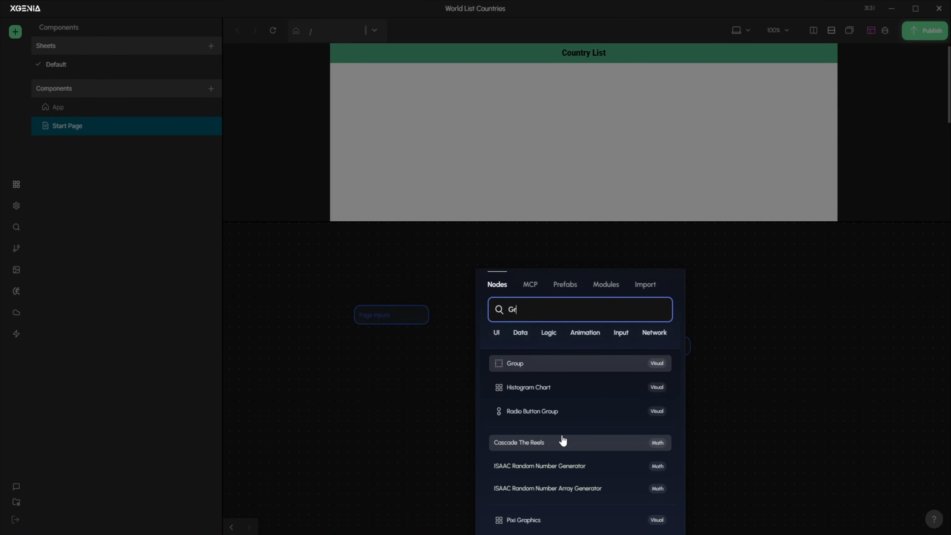
key("Return")
left_click_drag(581, 440, 537, 414)
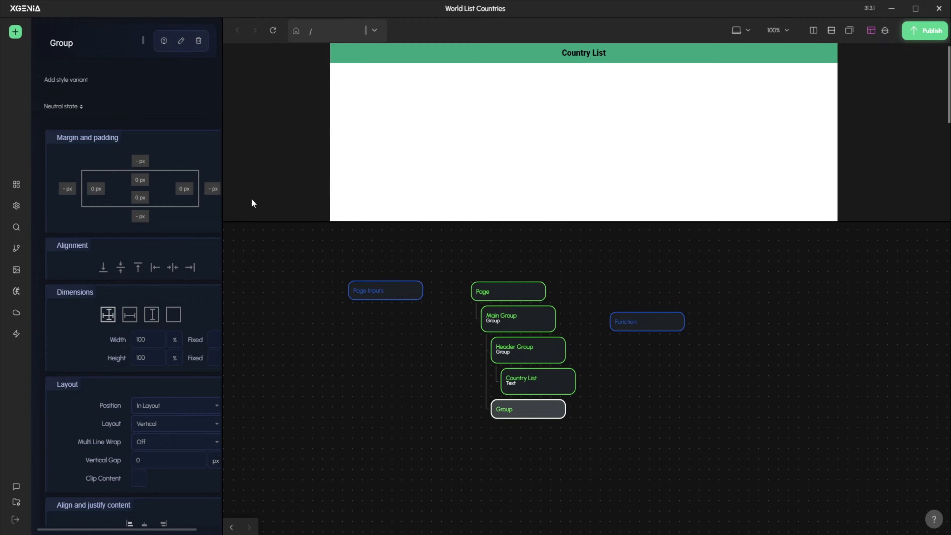
- Rename the new group under Main Group as Group Main Content Page
left_click(182, 41)
type("G")
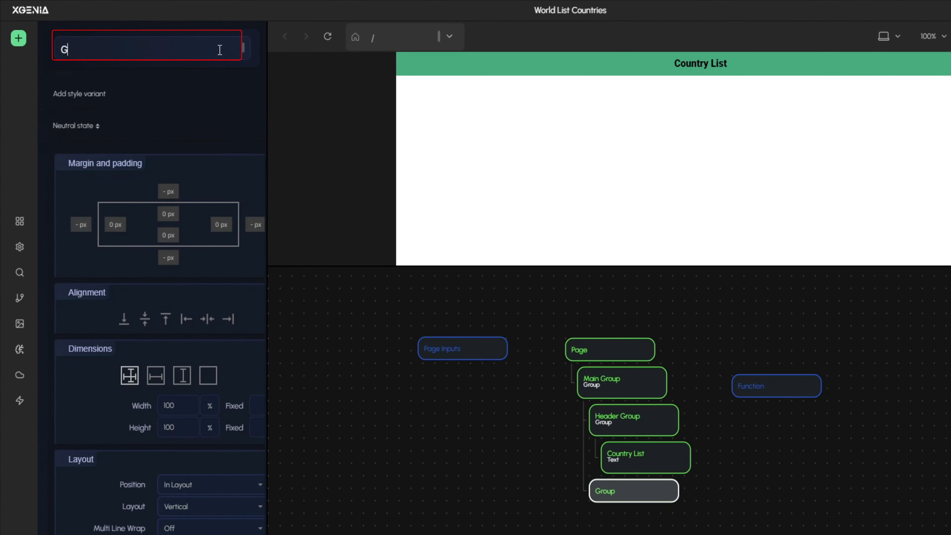
type("roup Main ")
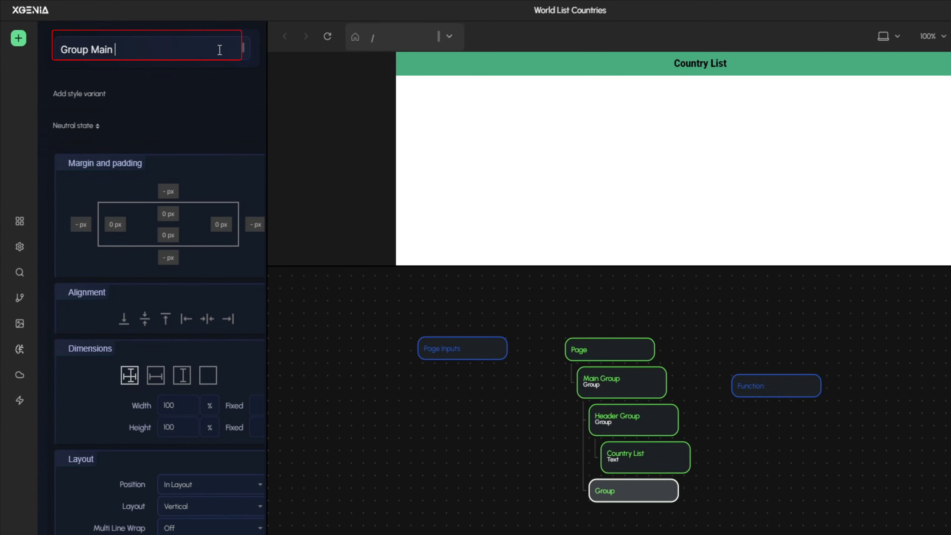
type("Content Page")
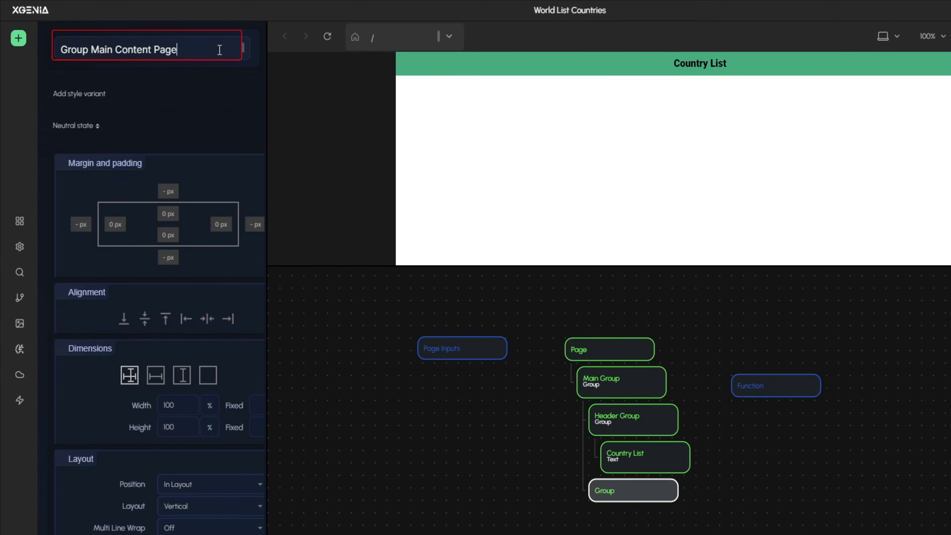
key("Return")
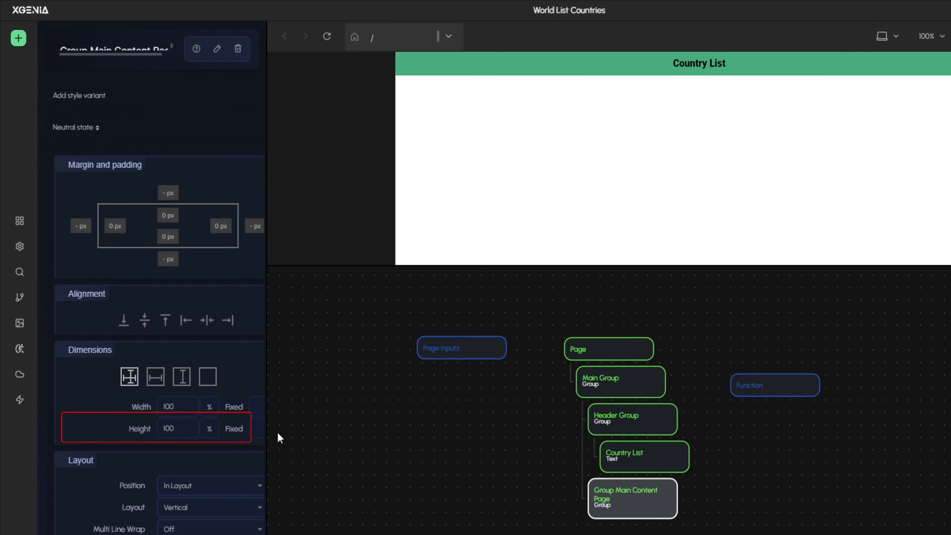
- Set the height of Group Main Content Page to 95 vh
left_click(215, 424)
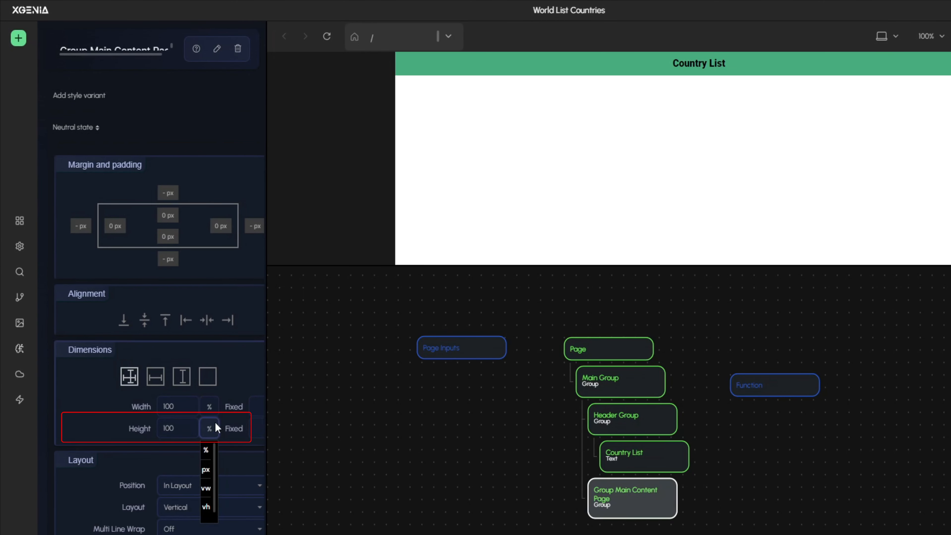
left_click(209, 504)
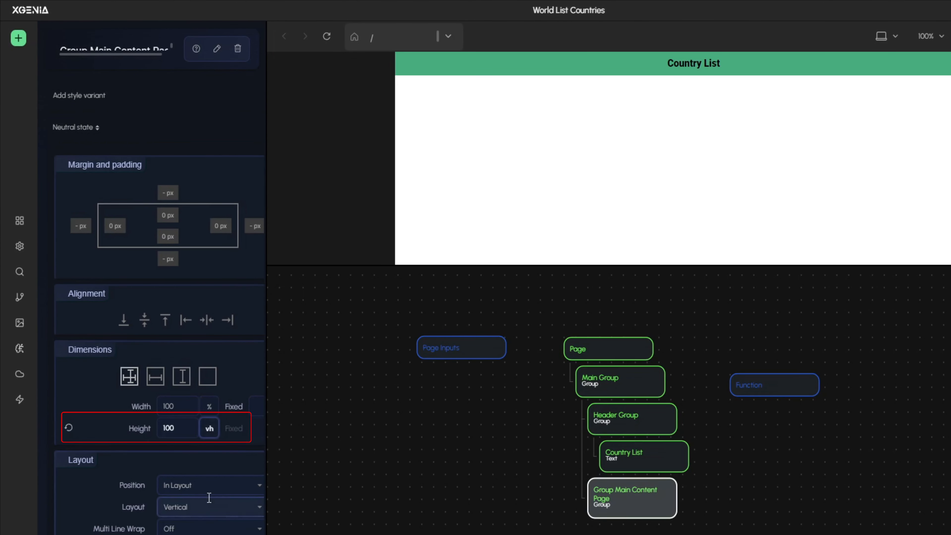
double_click(188, 423)
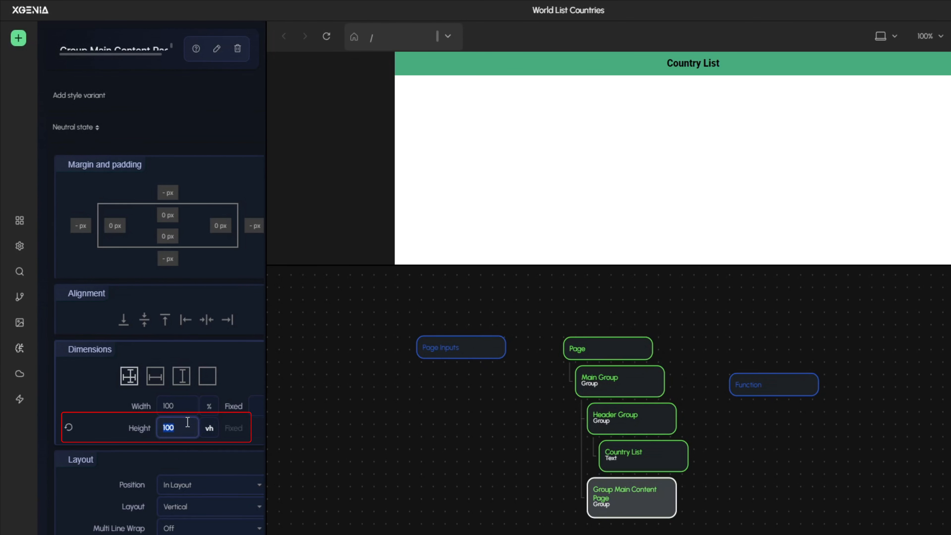
type("95")
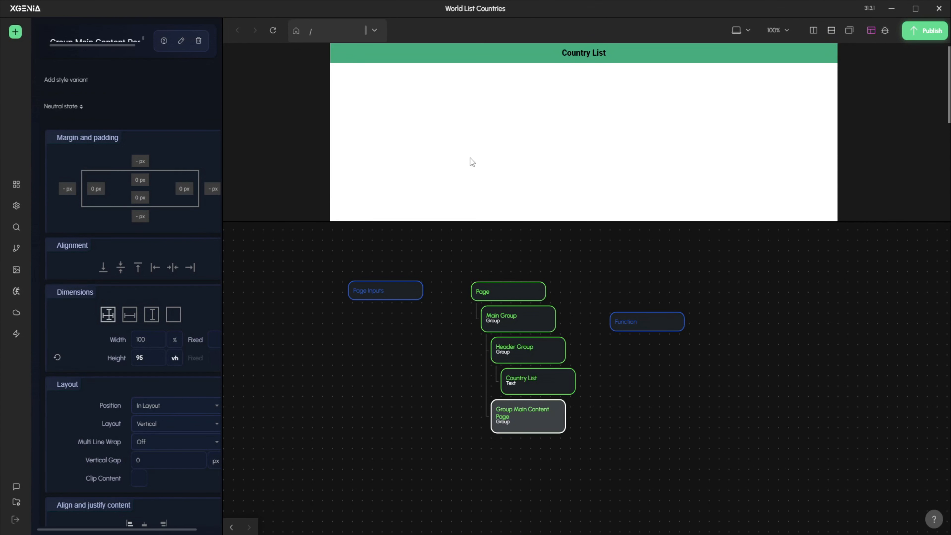
- Add another Group node and nest it under Group Main Content Page as its child
left_click_drag(614, 456, 590, 428)
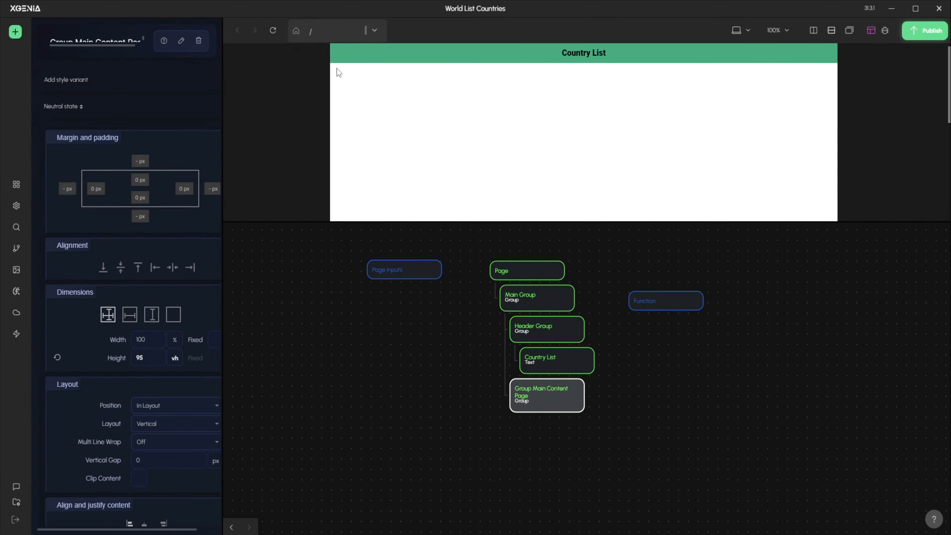
left_click_drag(574, 441, 550, 433)
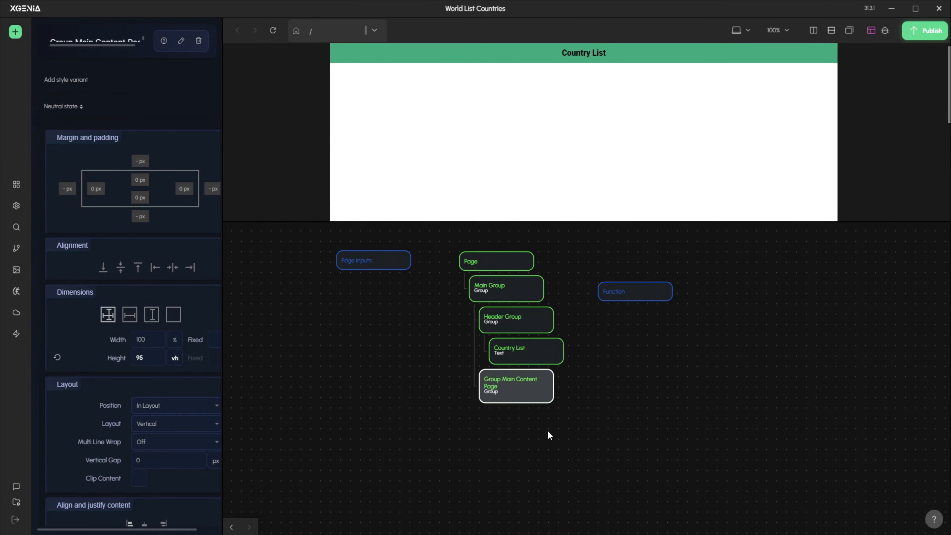
right_click(549, 434)
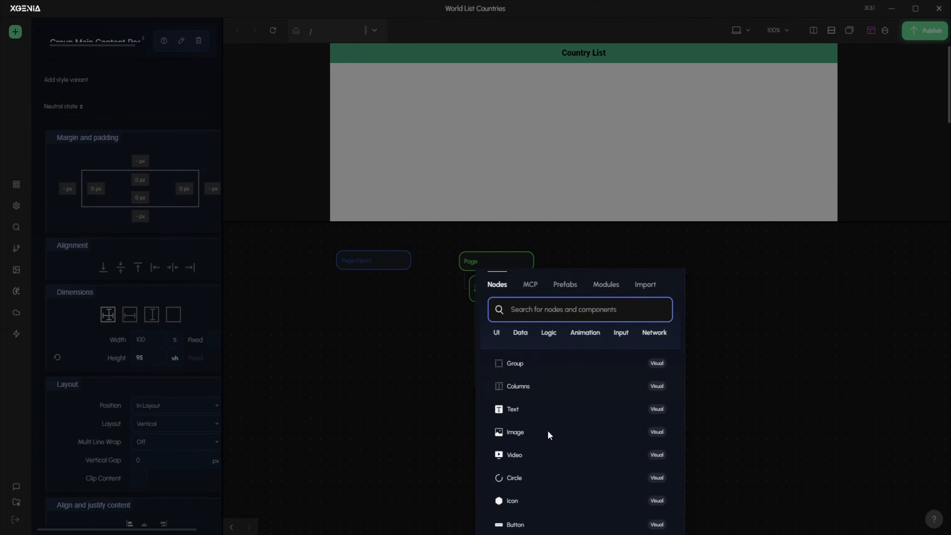
type("gr")
key("Return")
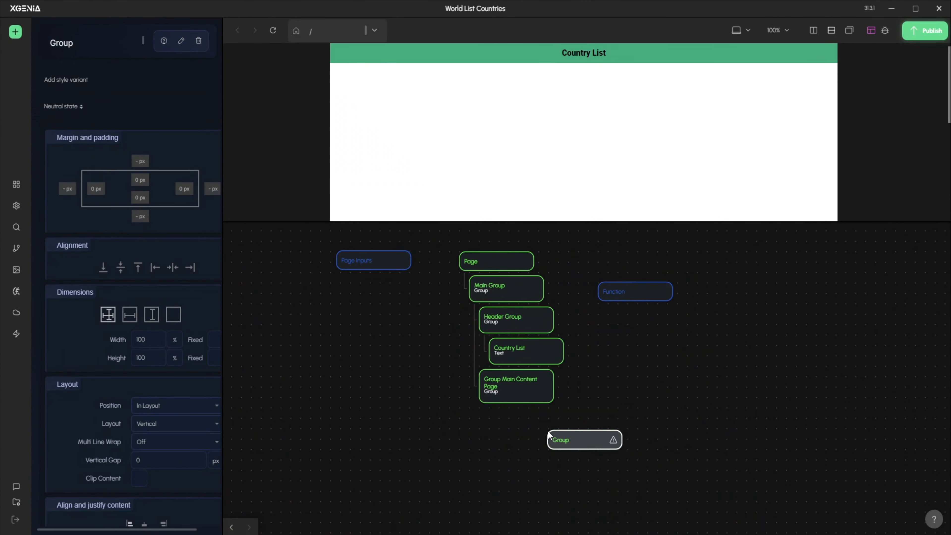
left_click_drag(545, 419, 538, 408)
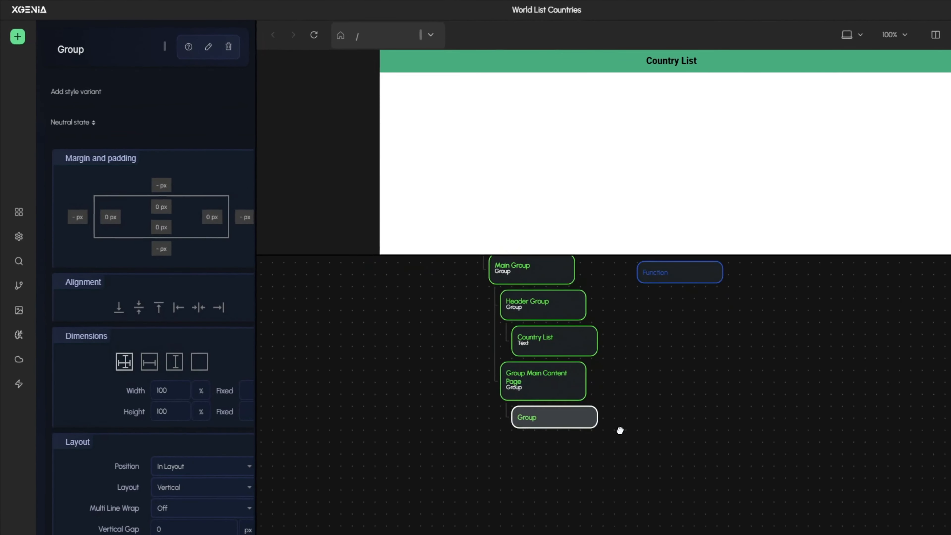
- Rename the child group of Group Main Content Page as Group Header Title
left_click(208, 46)
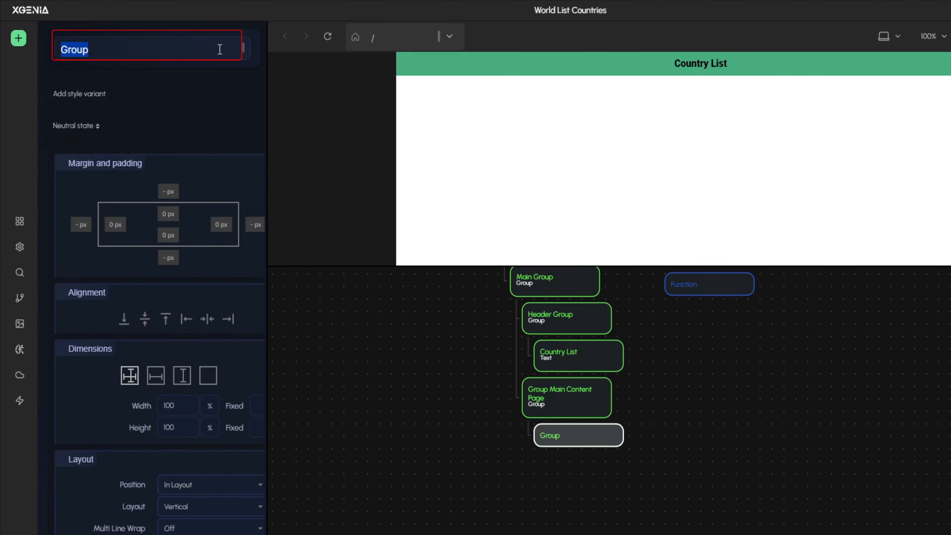
type("Group Hea")
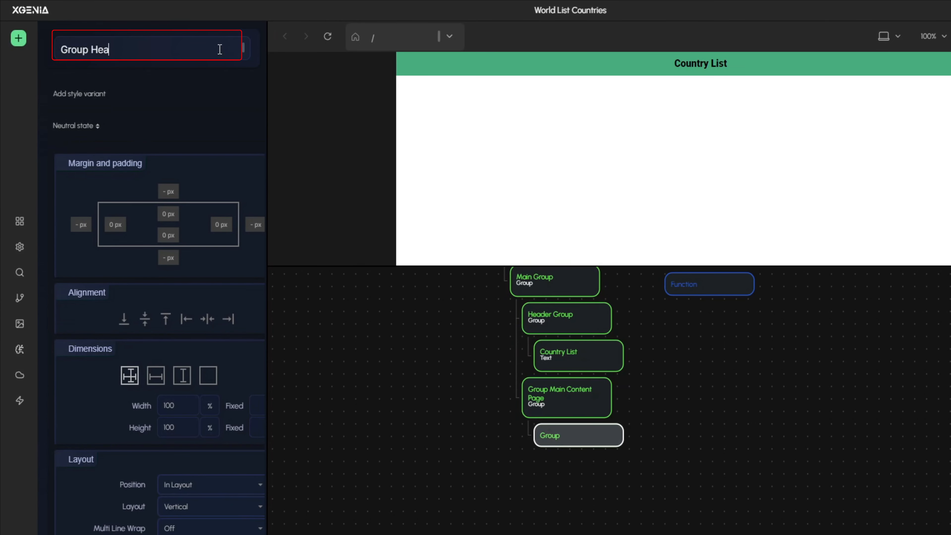
type("der Title")
key("Return")
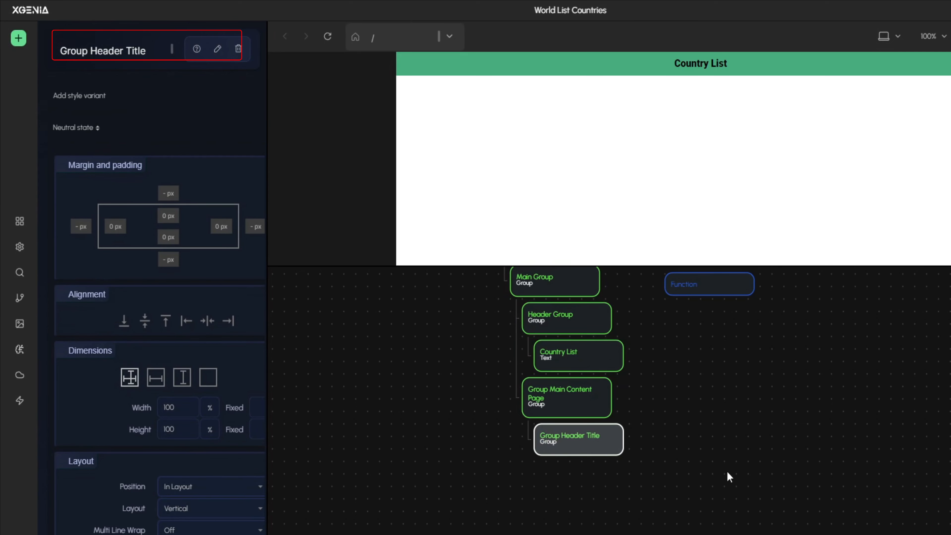
- Set Group Header Title's height to 5 vh and its layout to Horizontal
left_click_drag(608, 519, 588, 480)
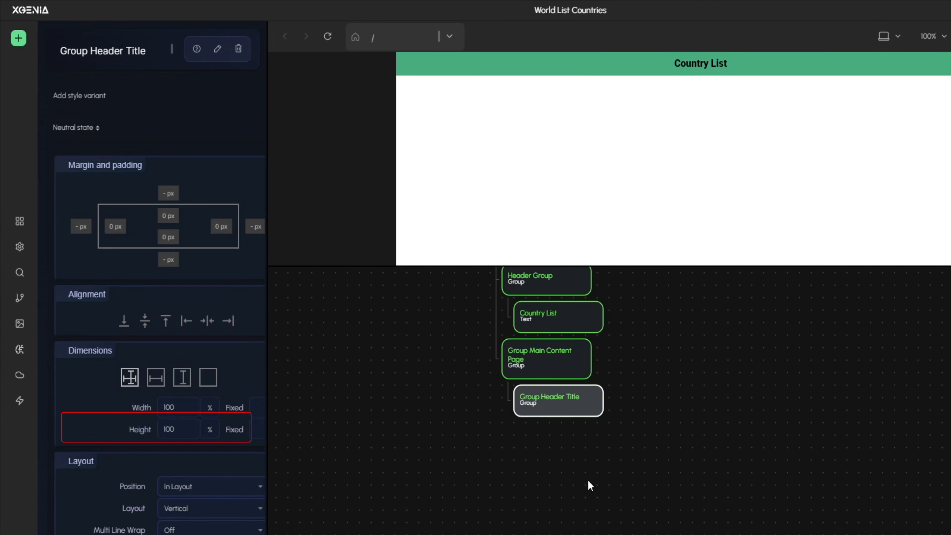
left_click(216, 428)
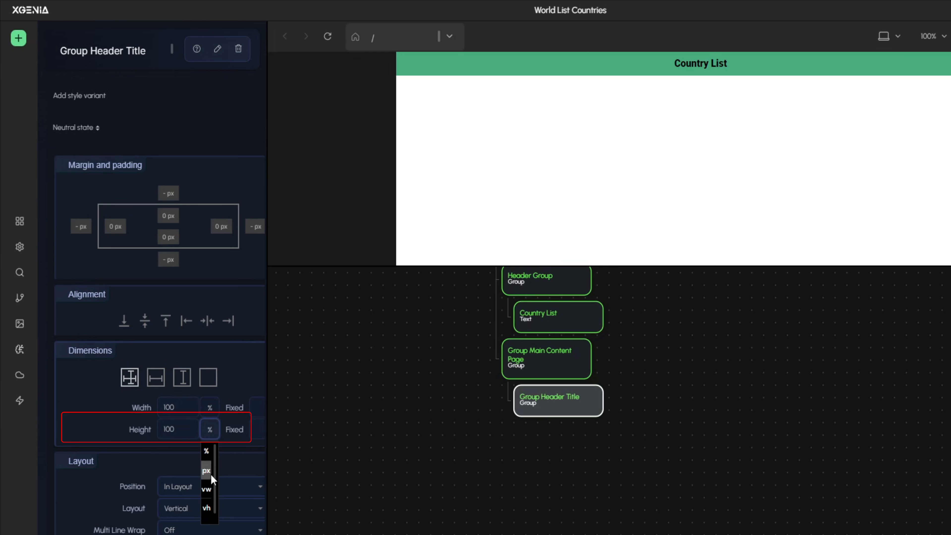
left_click(207, 507)
left_click(193, 425)
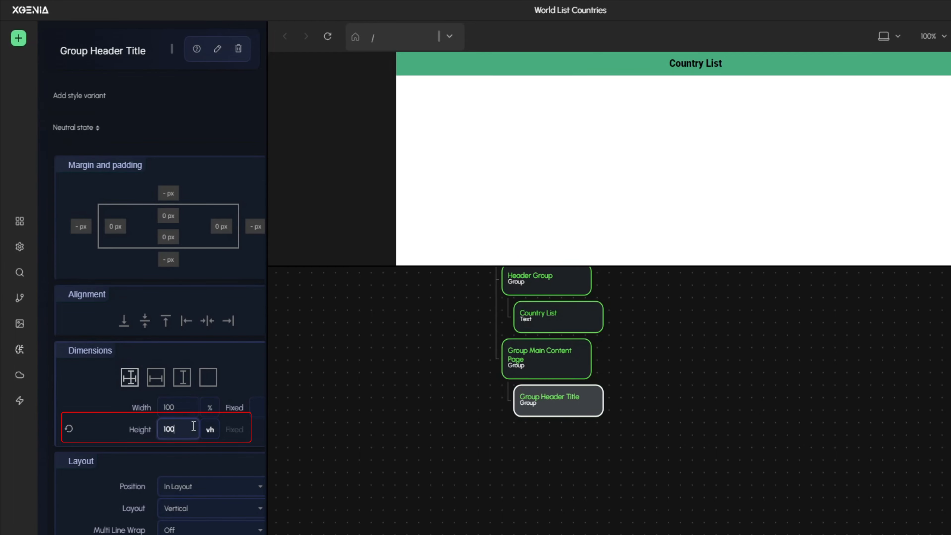
key("BackSpace")
key("BackSpace")
key("BackSpace")
type("5")
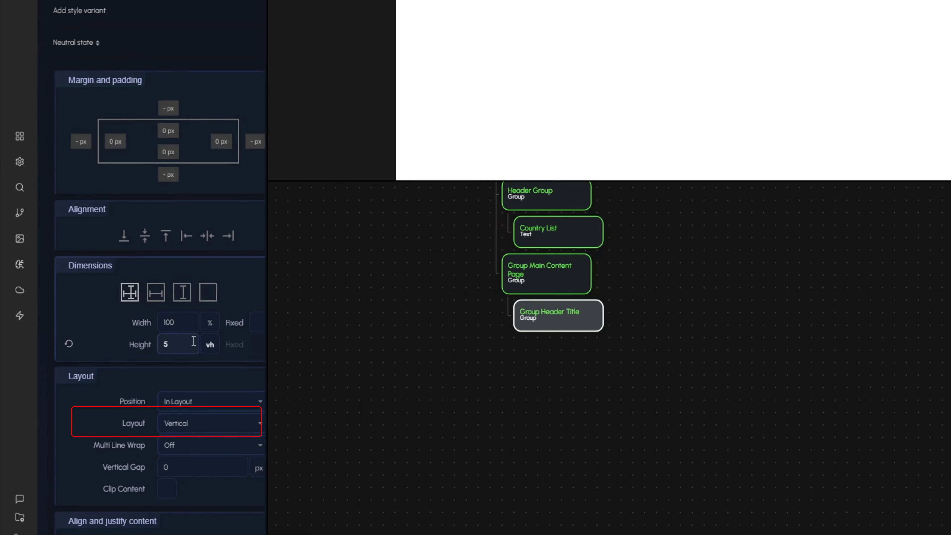
left_click(200, 423)
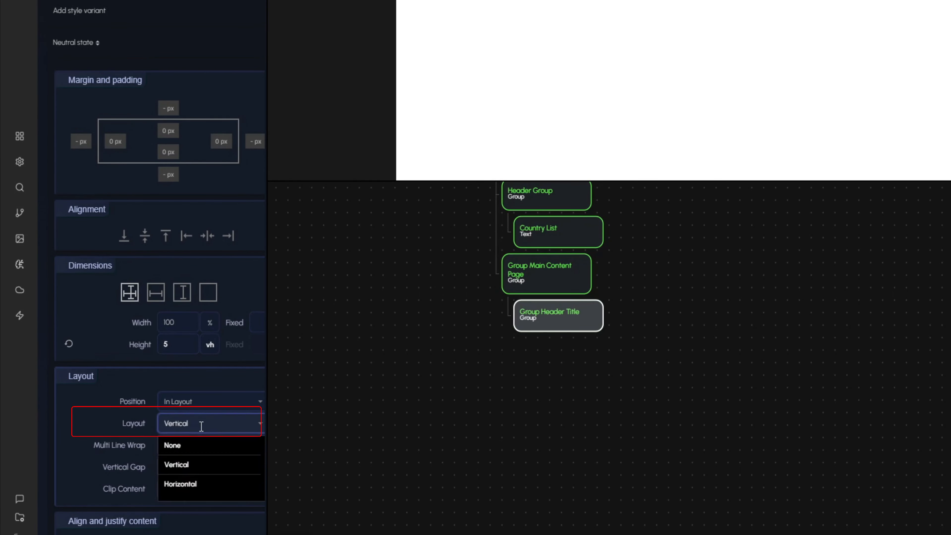
left_click(207, 483)
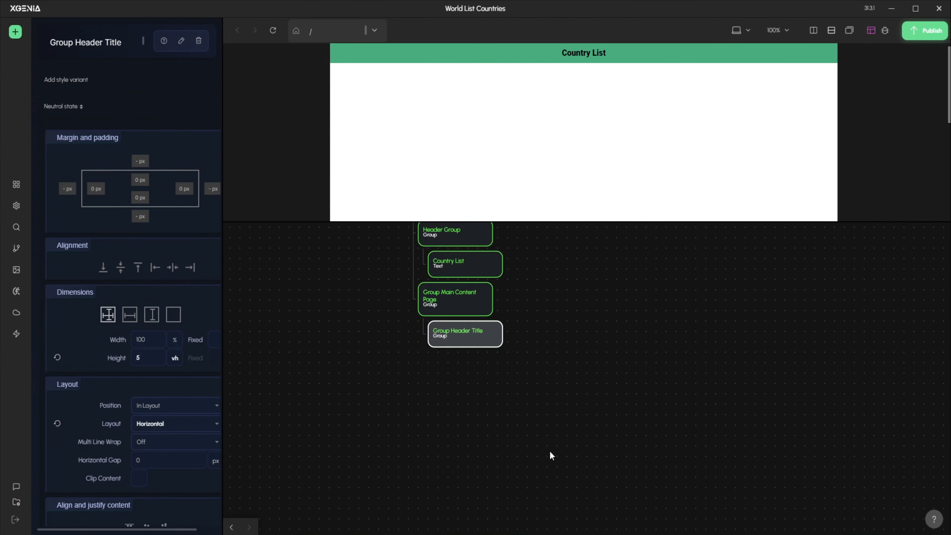
- Add a Group node and nest it under Group Header Title as its child
left_click_drag(454, 390, 484, 407)
right_click(493, 409)
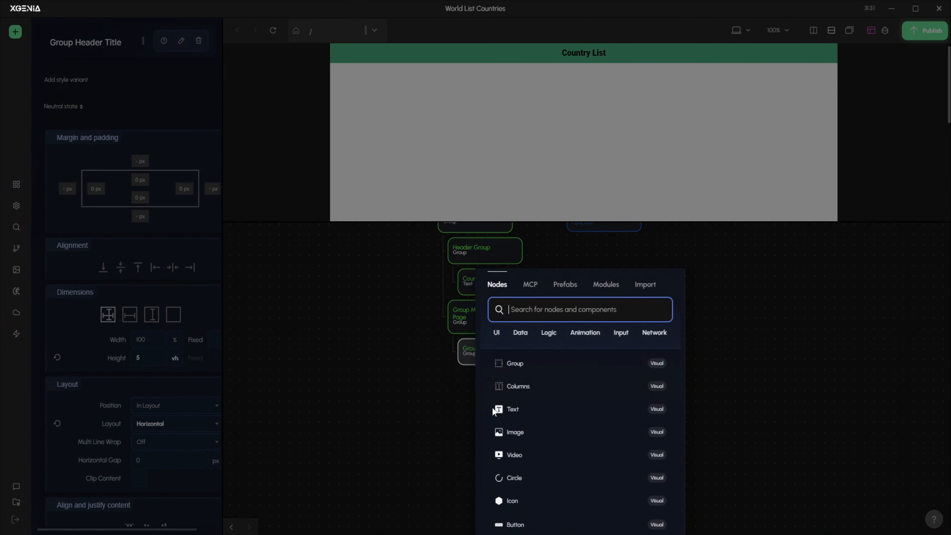
type("gr")
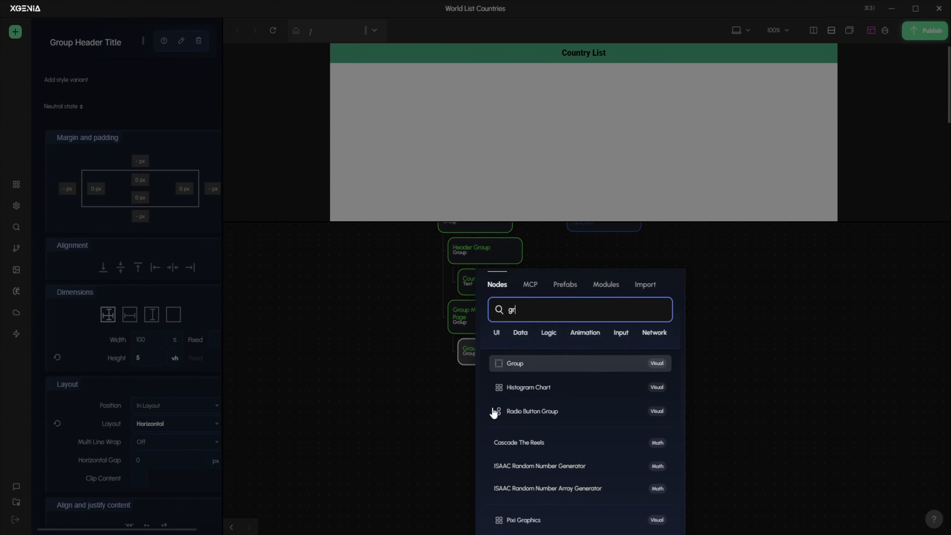
key("Return")
mouse_move(516, 417)
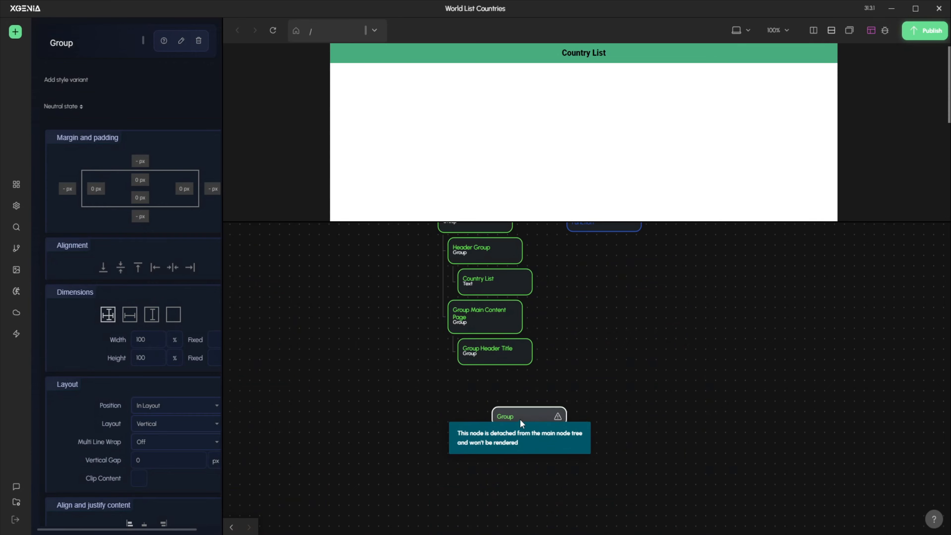
left_click_drag(519, 418, 512, 371)
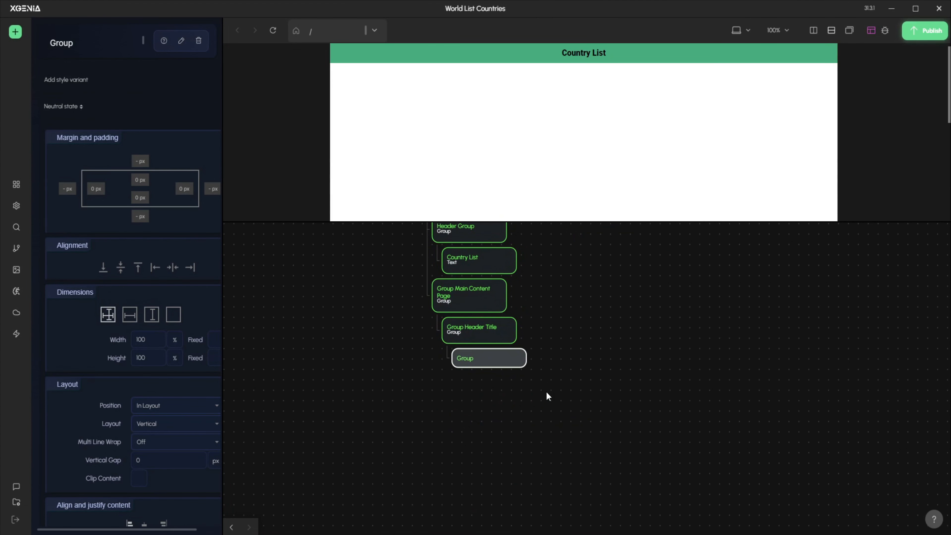
- Rename the child group of Group Header Title as Group Flag
left_click(181, 41)
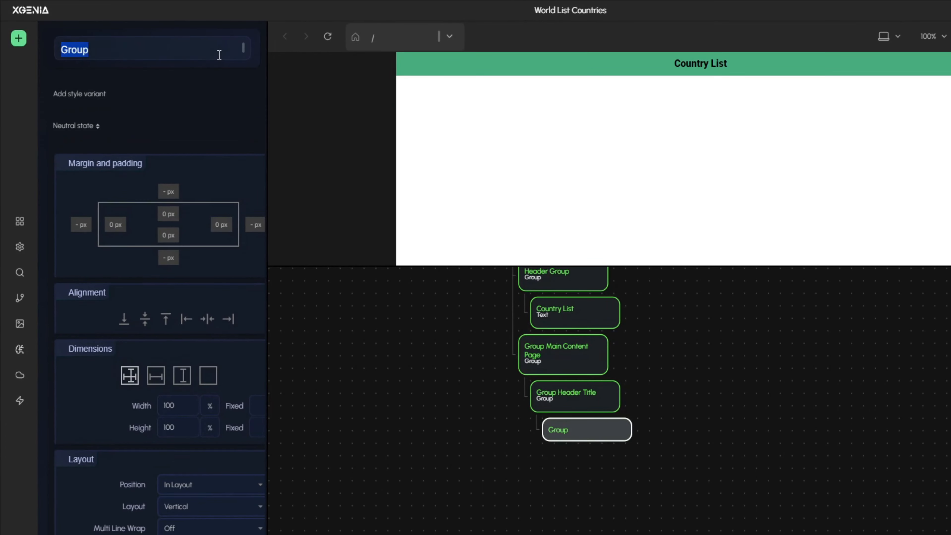
left_click(219, 55)
type("Flage")
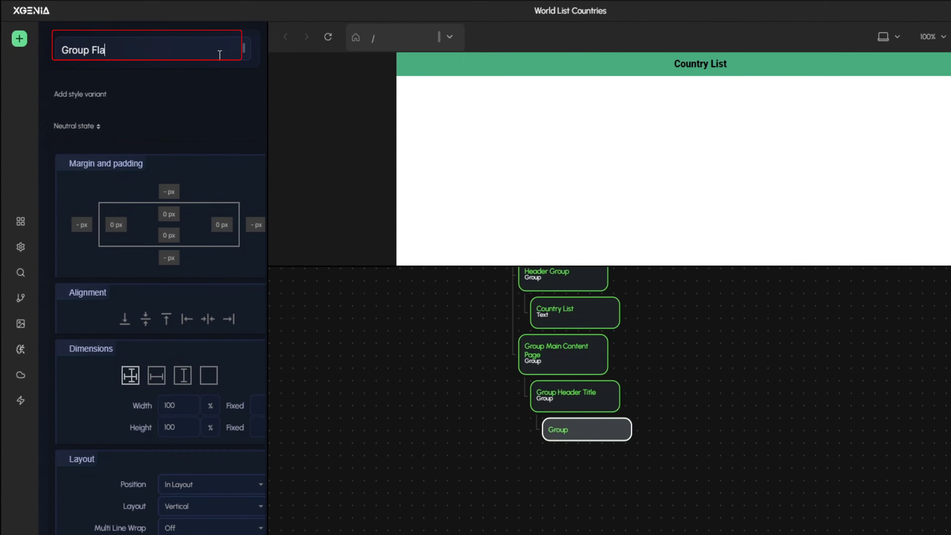
key("Return")
left_click(220, 55)
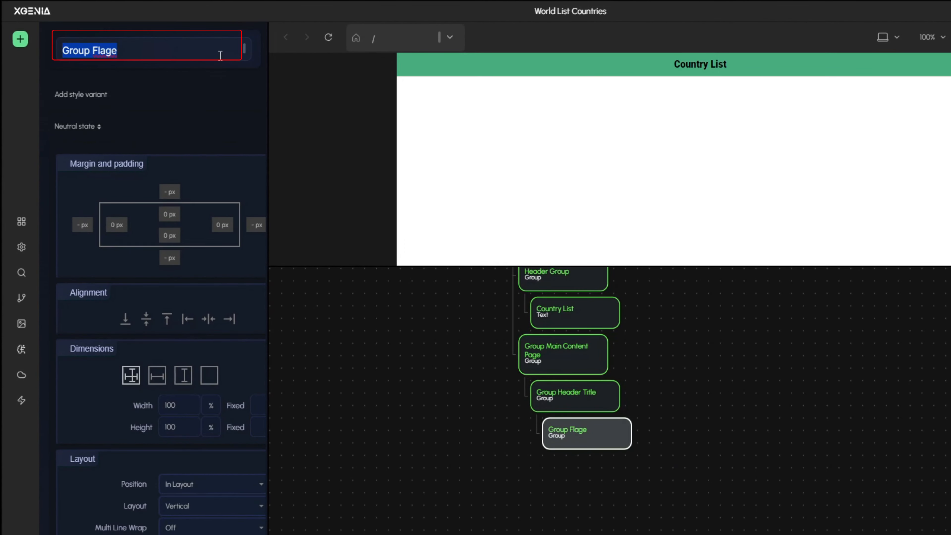
left_click(219, 56)
key("BackSpace")
key("Return")
- Add a Text node and nest it under Group Flag as its child
left_click_drag(638, 456, 617, 429)
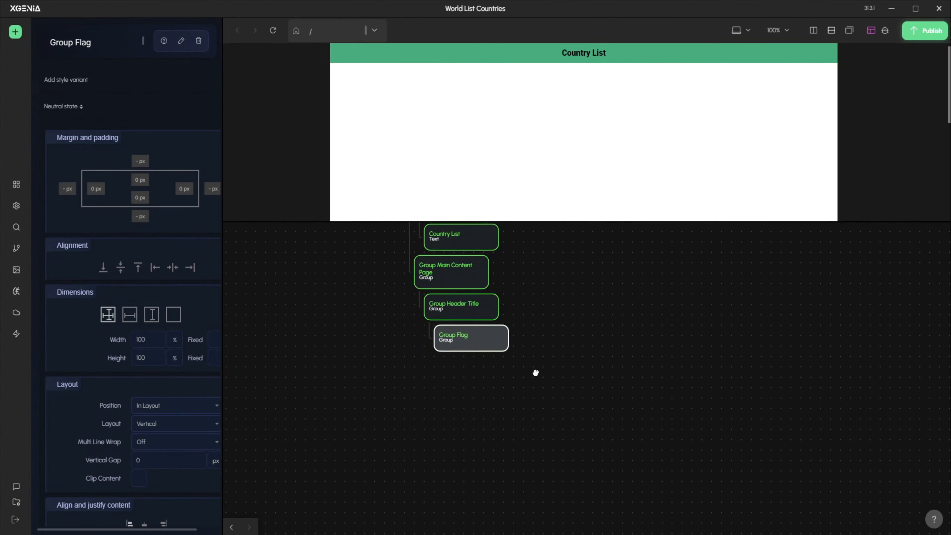
right_click(536, 373)
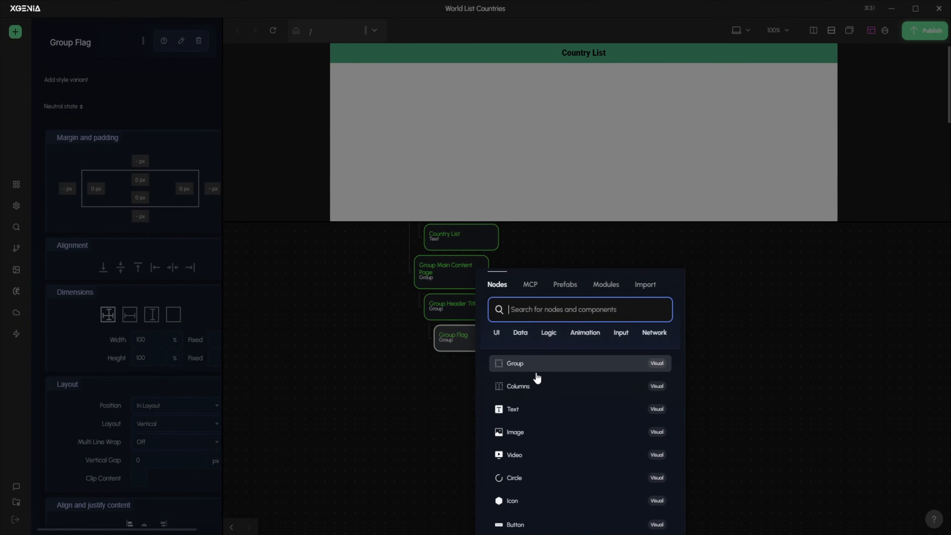
type("Text")
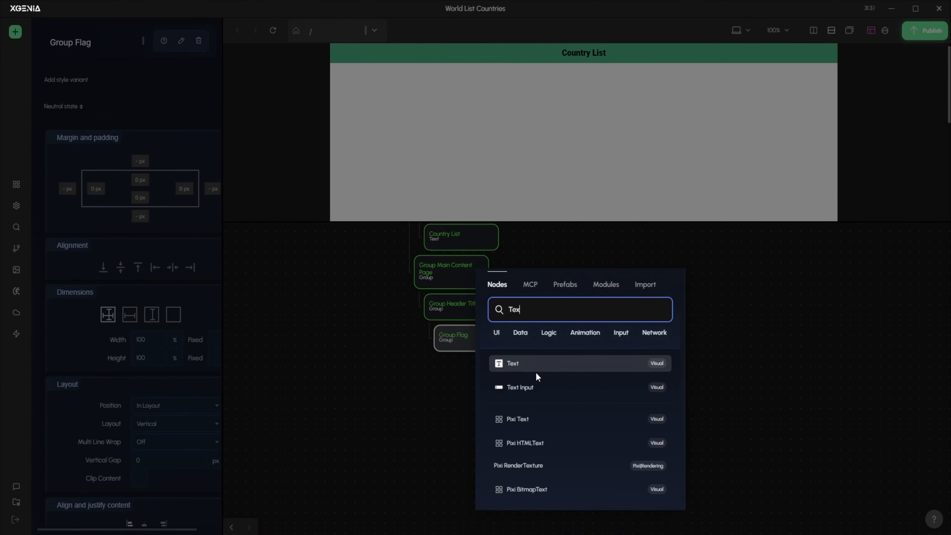
key("Return")
left_click_drag(539, 375, 507, 369)
- Set the text content of the Text node under Group Flag to Flag
scroll(182, 292, "down", 10)
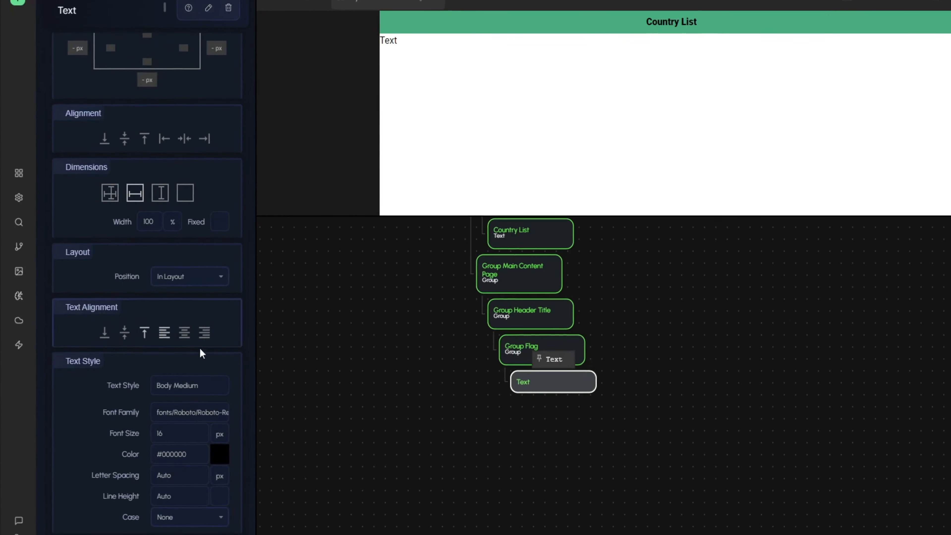
left_click(188, 344)
double_click(188, 344)
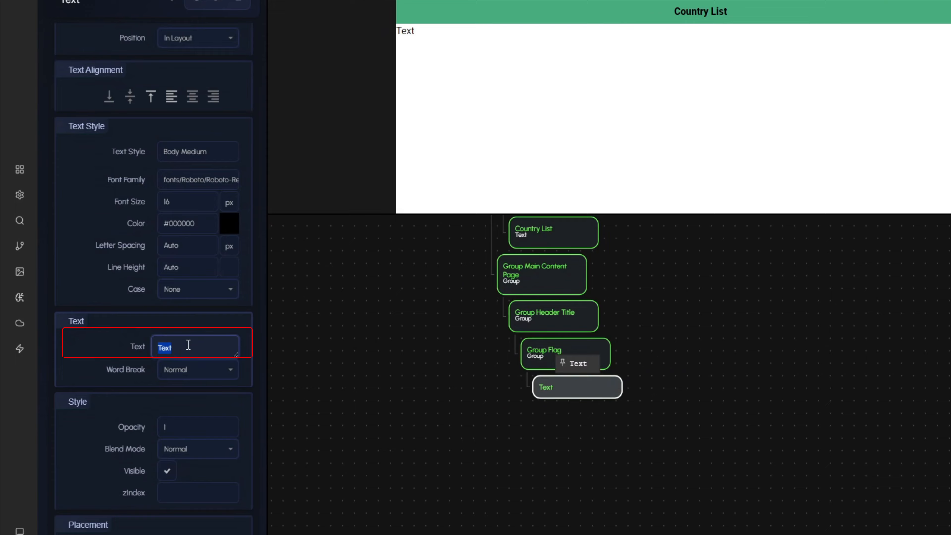
type("Flag")
type("s")
key("BackSpace")
key("Return")
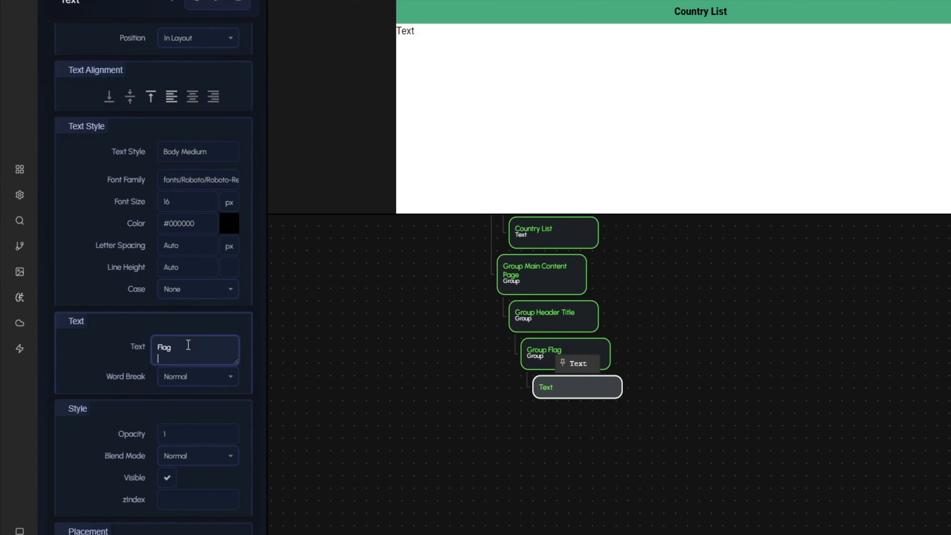
key("BackSpace")
left_click(615, 367)
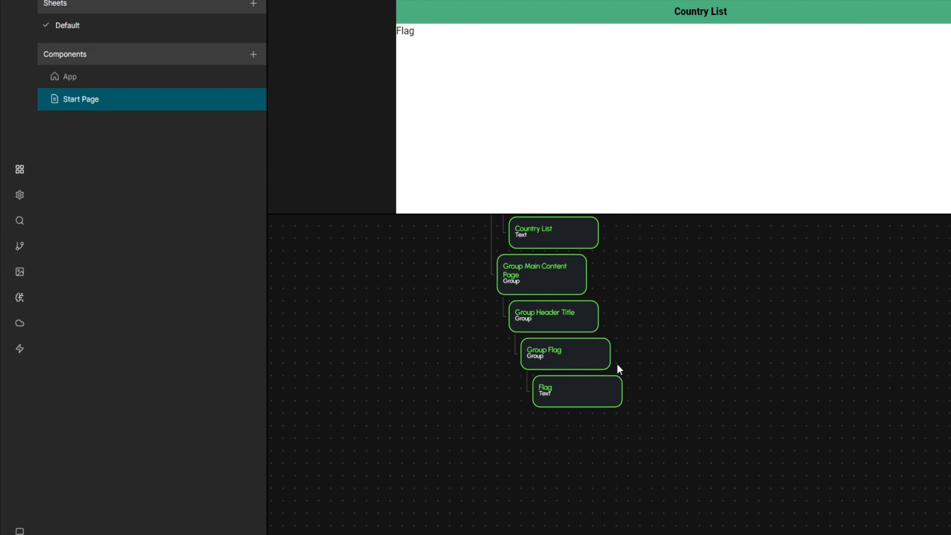
- Set Group Flag's layout to Horizontal
left_click(573, 357)
scroll(152, 410, "down", 3)
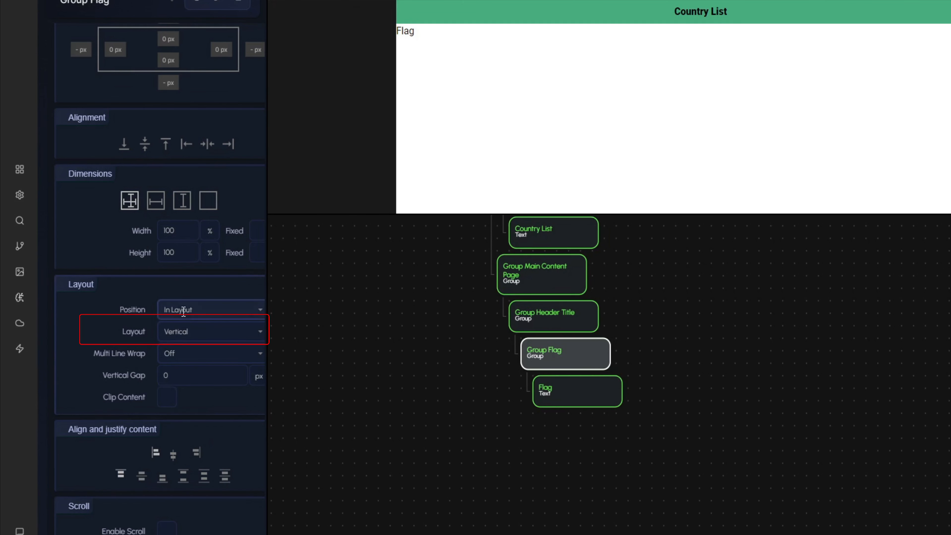
left_click(184, 332)
left_click(186, 392)
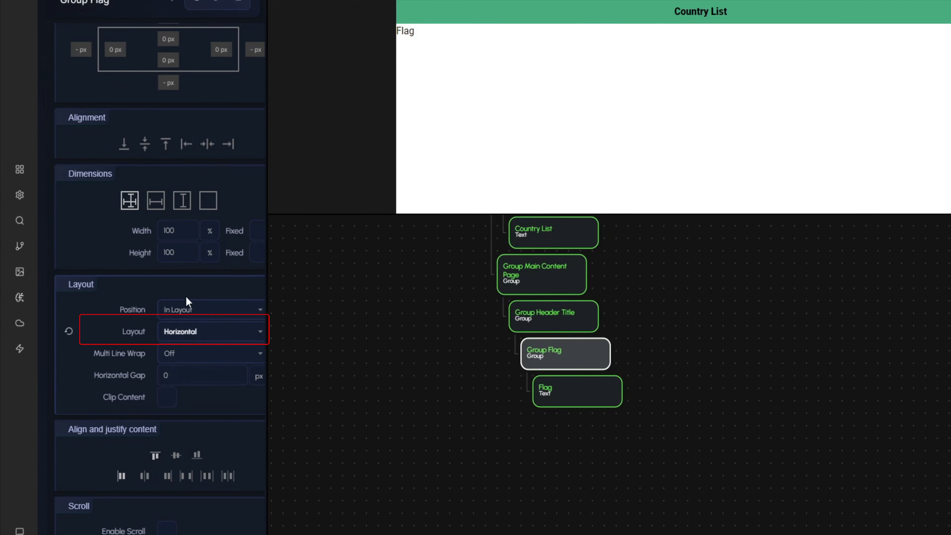
- Set Group Flag's width to 30% and align its content to the vertical centre
left_click(190, 232)
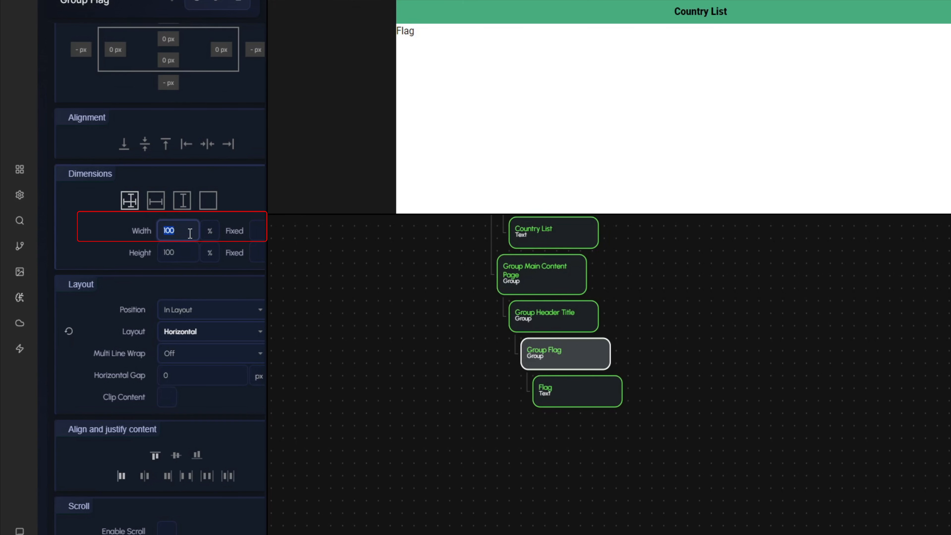
key("Return")
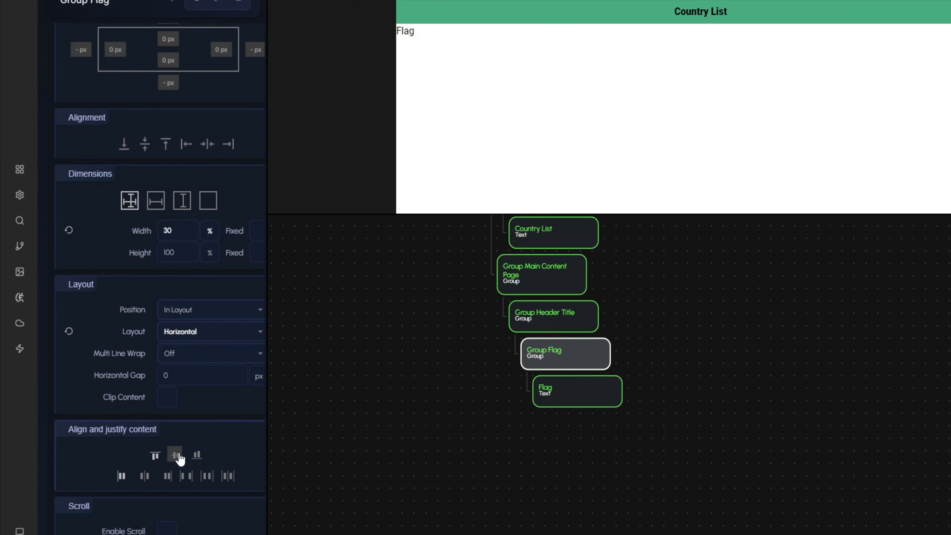
left_click(173, 463)
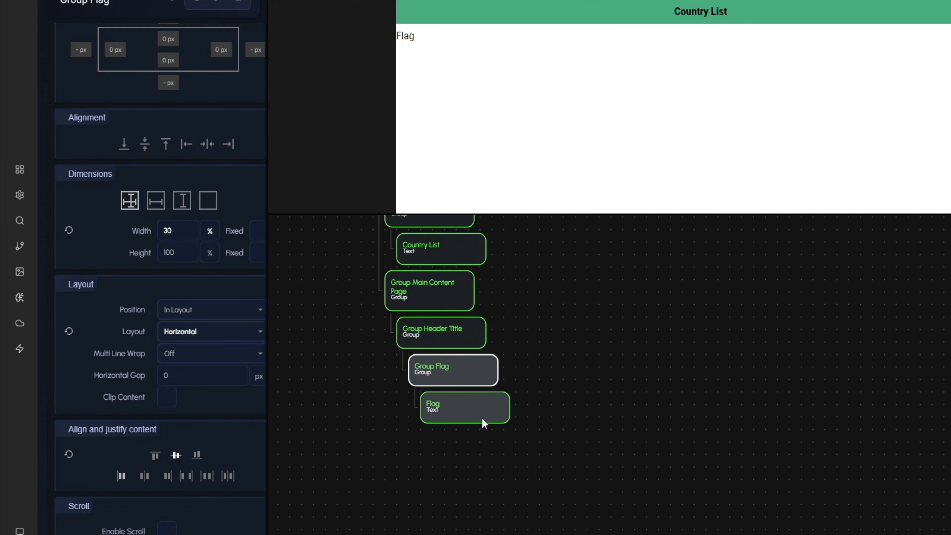
- Centre the Flag text node's text horizontally
left_click(481, 417)
scroll(133, 436, "down", 2)
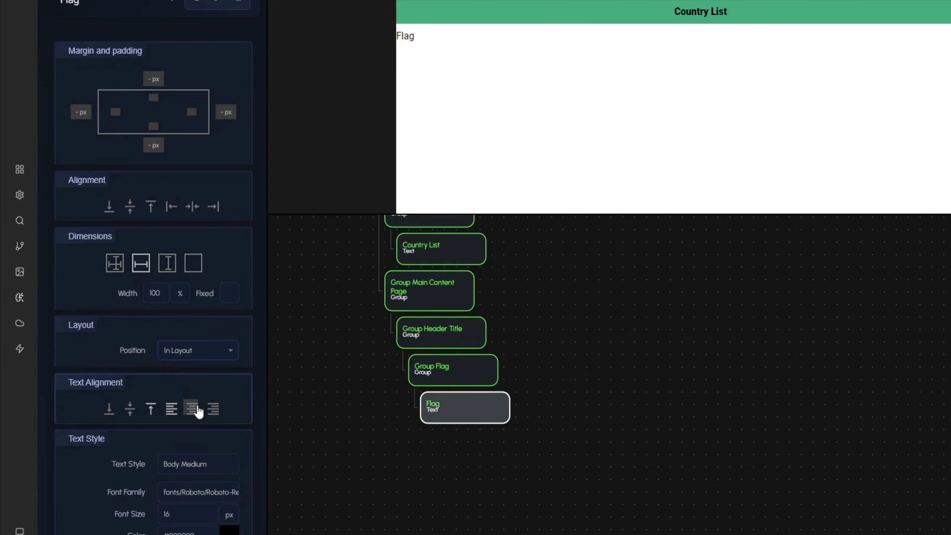
left_click(198, 410)
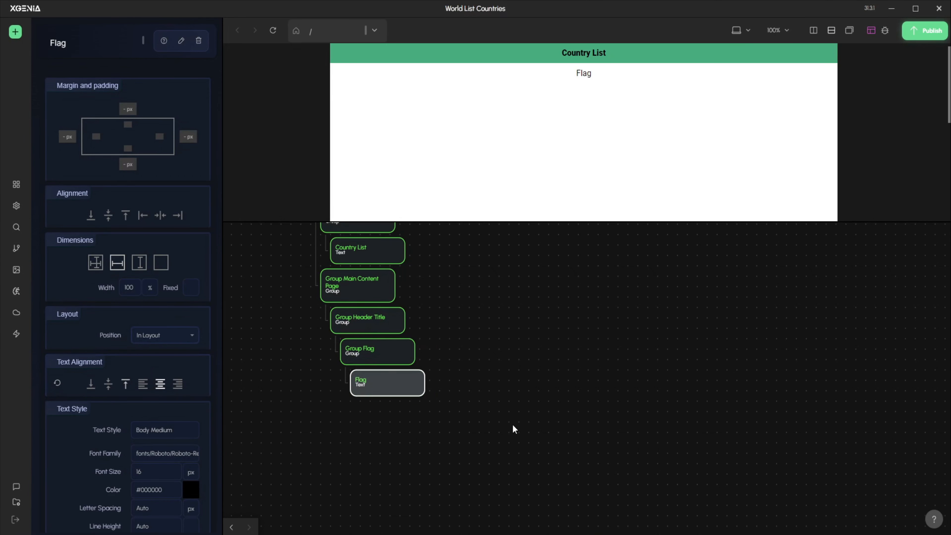
- Duplicate Group Flag together with its Flag text and nest the copy under Group Header Title
left_click(385, 354)
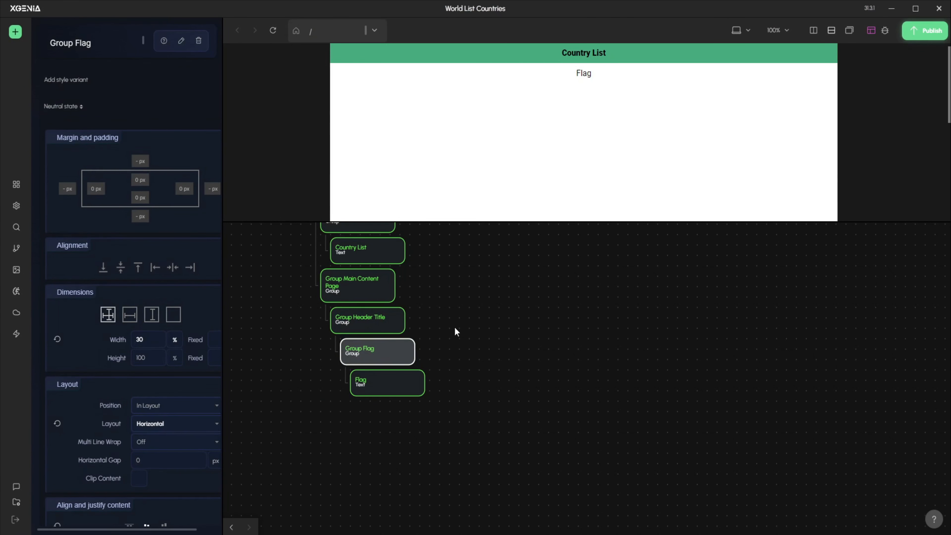
left_click(518, 399)
left_click_drag(531, 425, 469, 359)
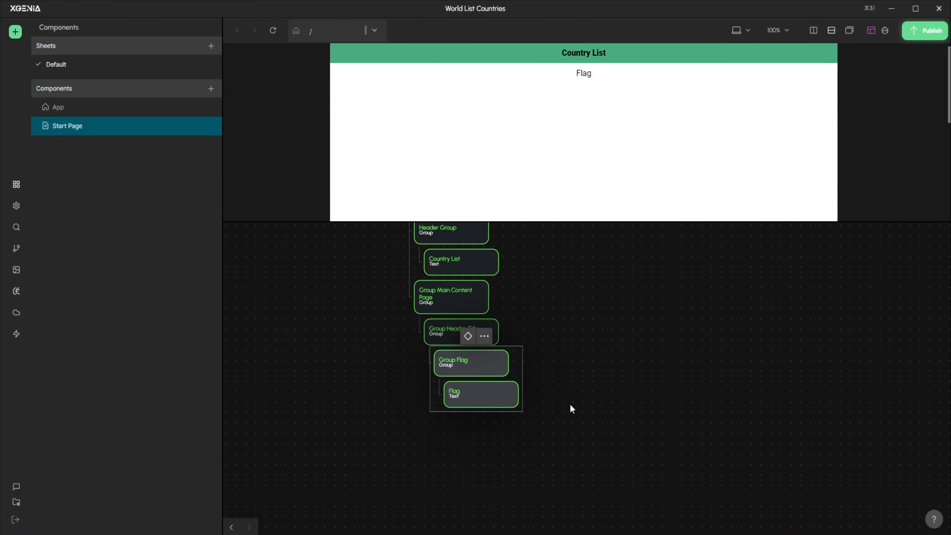
key("ctrl+c")
key("ctrl+v")
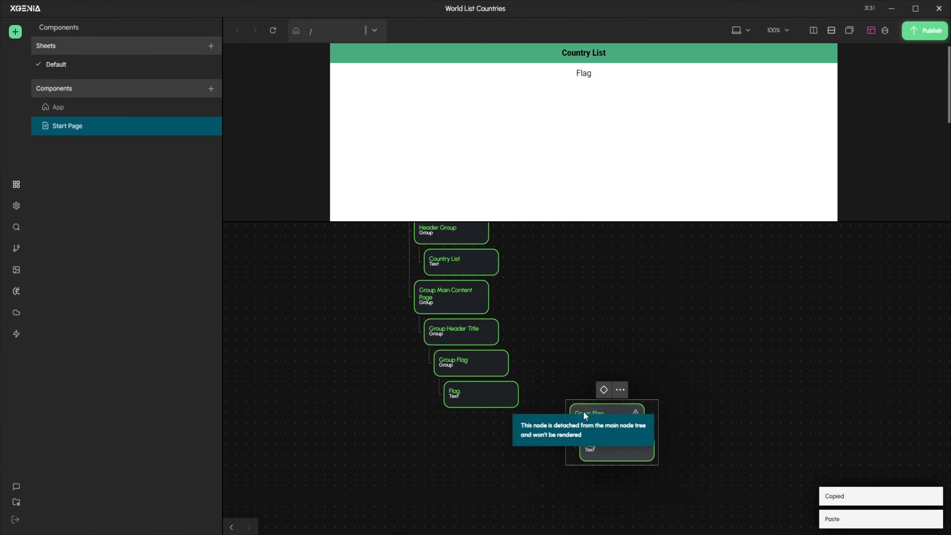
left_click_drag(583, 411, 470, 412)
- Duplicate both Group Flag groups with their texts and nest the copies under Group Header Title, making four flag groups
left_click_drag(577, 454, 448, 366)
key("ctrl+c")
key("ctrl+v")
left_click_drag(502, 397, 471, 474)
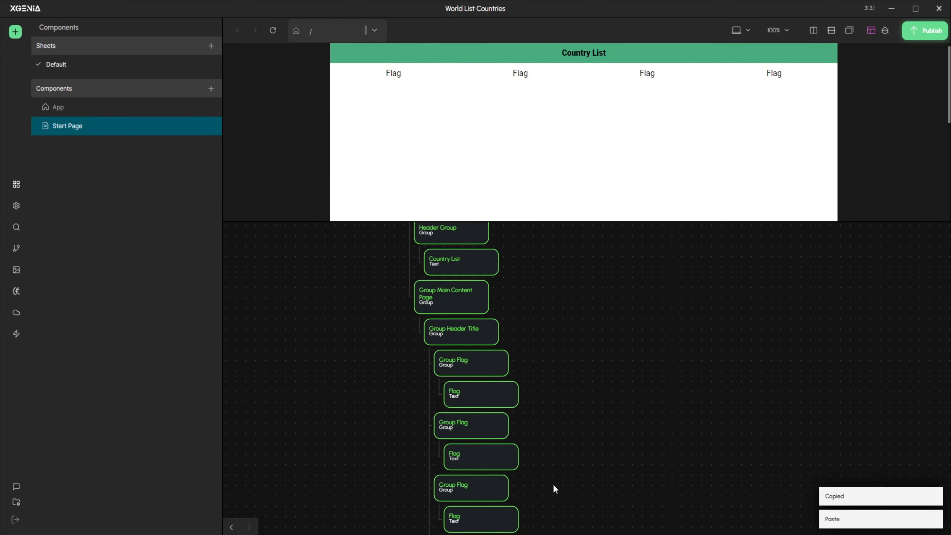
- Change the text in the second Group Flag under Group Header Title to Country Name
scroll(533, 404, "down", 2)
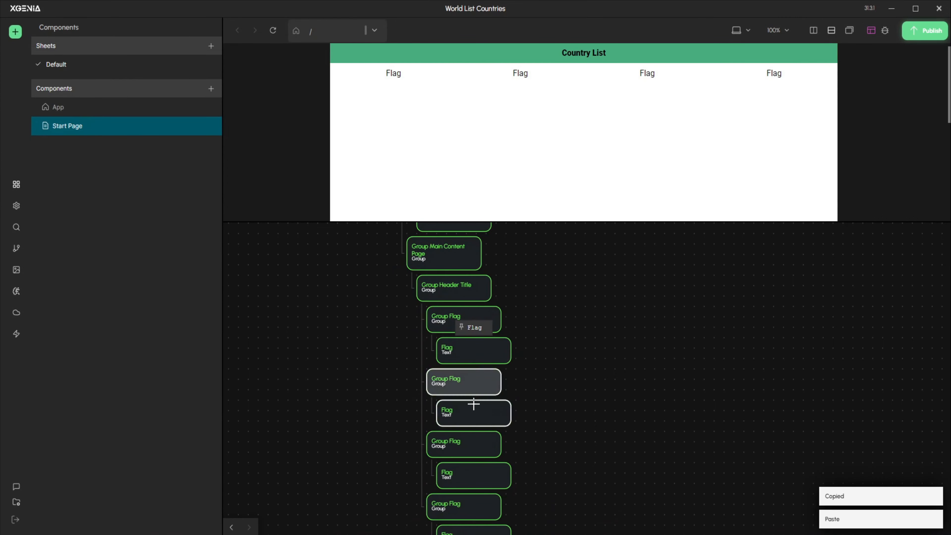
left_click(460, 405)
scroll(128, 331, "down", 5)
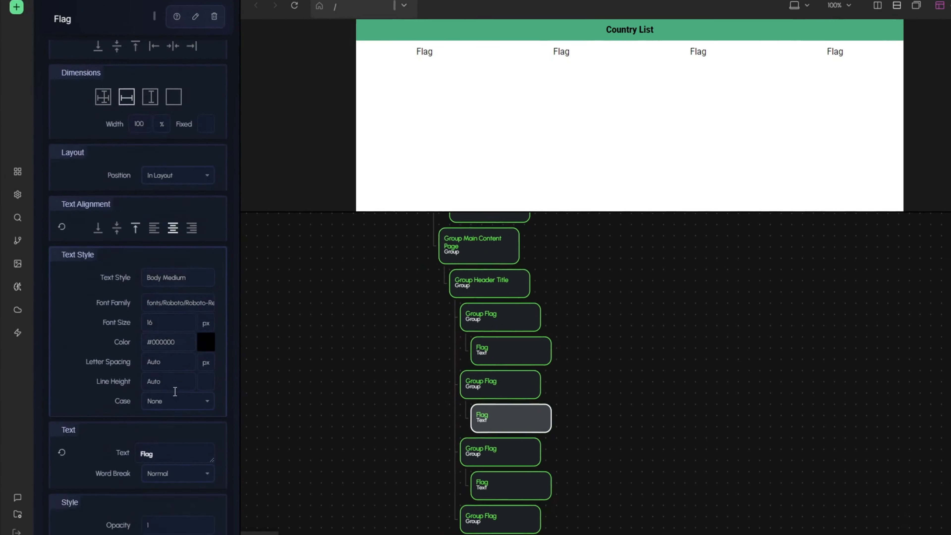
double_click(160, 381)
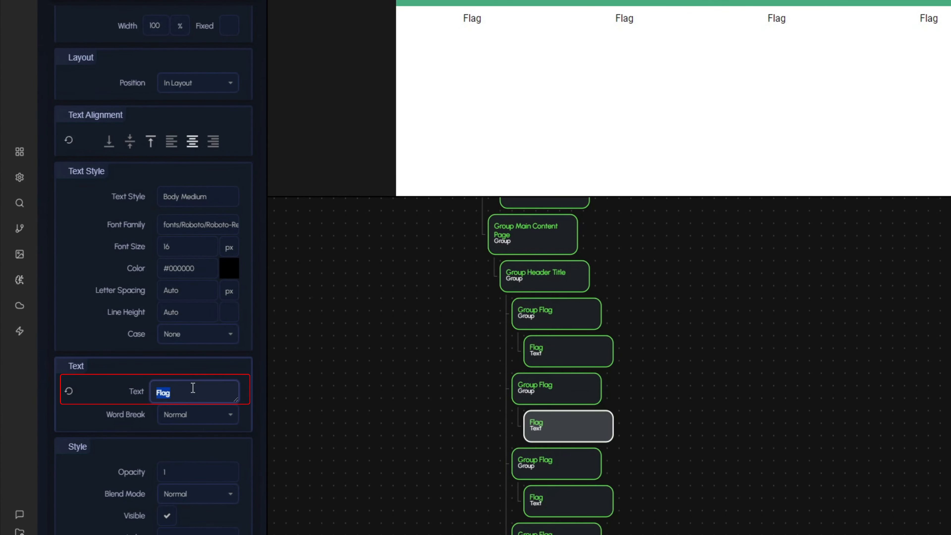
type("Country Name")
left_click(699, 393)
- Change the text in the third Group Flag under Group Header Title to Capital City
scroll(698, 412, "down", 2)
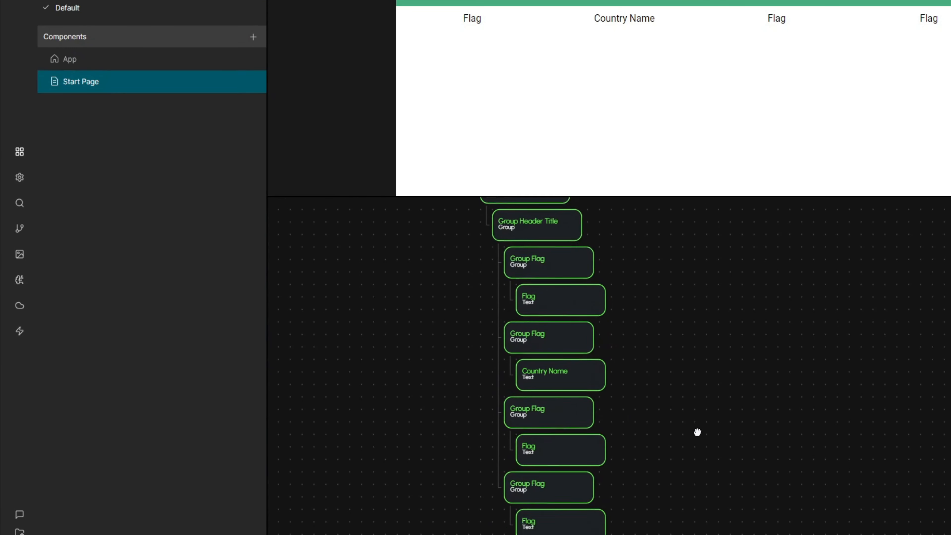
left_click(573, 444)
scroll(212, 429, "down", 7)
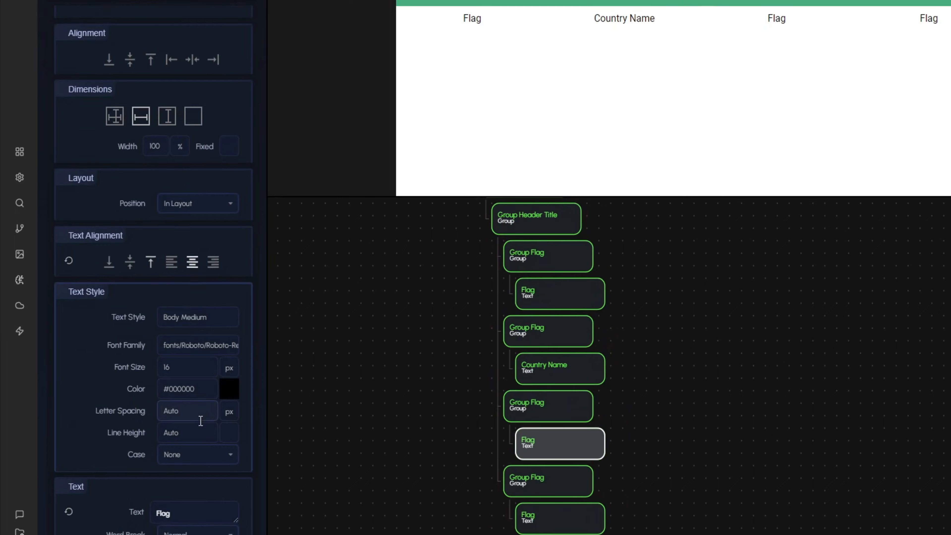
left_click(203, 446)
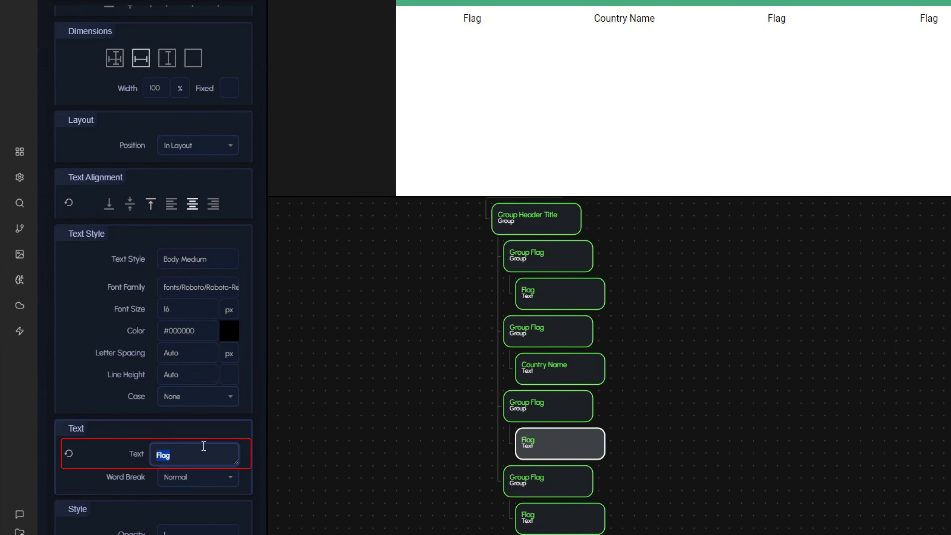
type("Capital City")
left_click(614, 516)
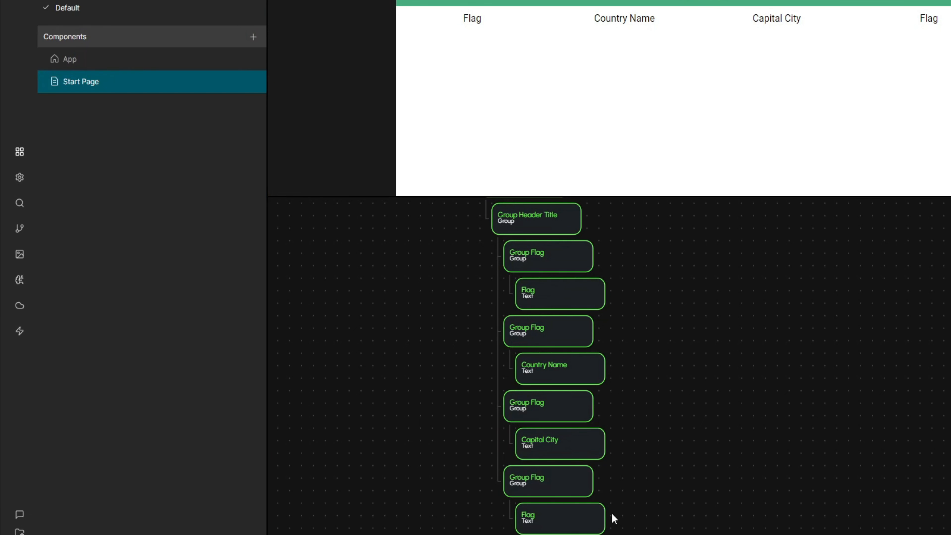
- Change the text in the fourth Group Flag under Group Header Title to Country Code
left_click(580, 528)
scroll(158, 444, "down", 7)
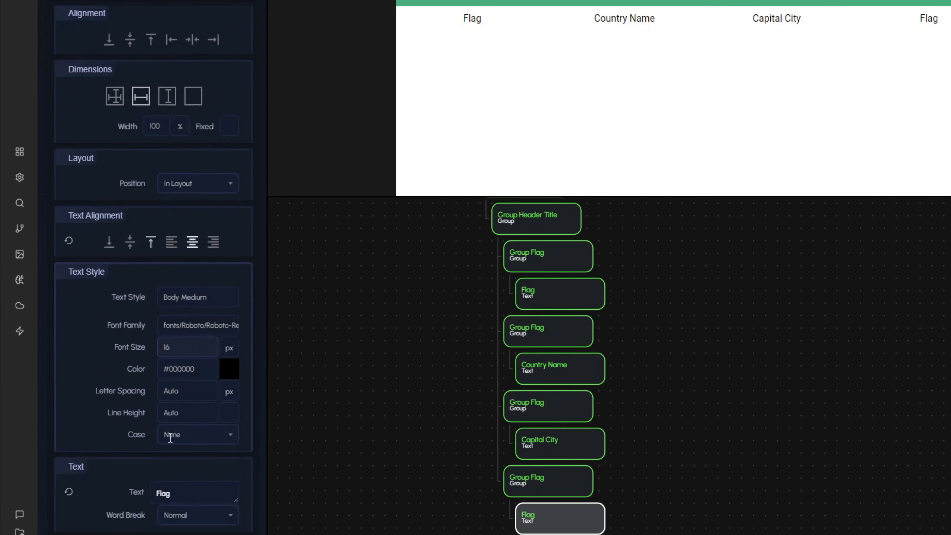
left_click(185, 454)
type("C")
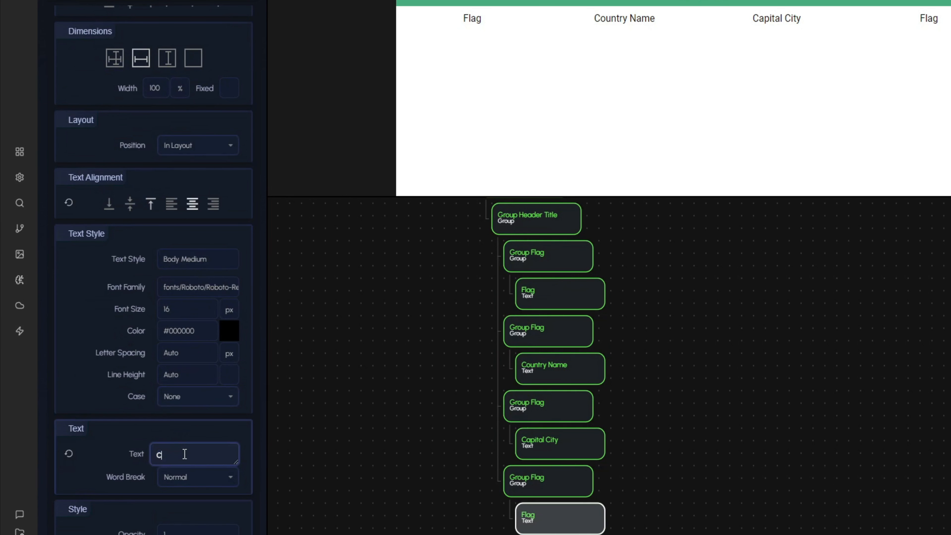
type("ountry Code")
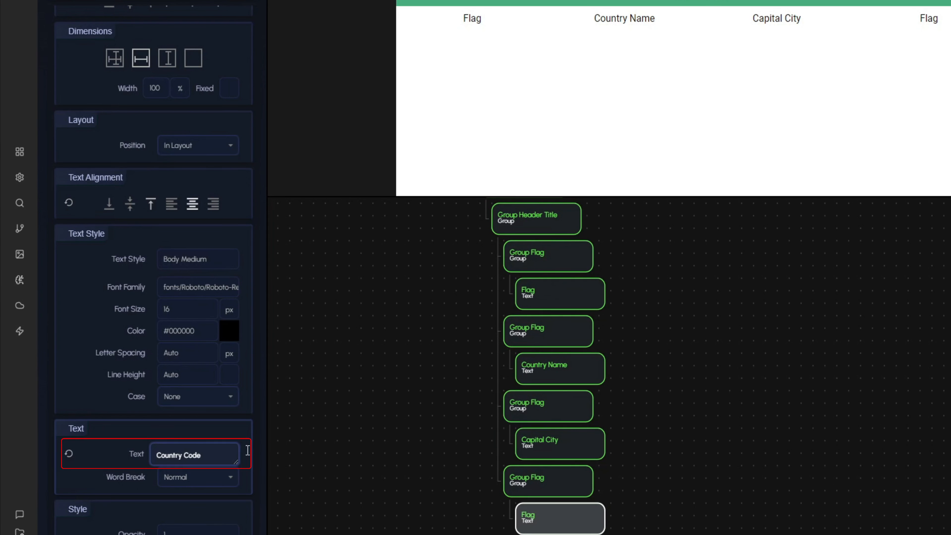
left_click(613, 397)
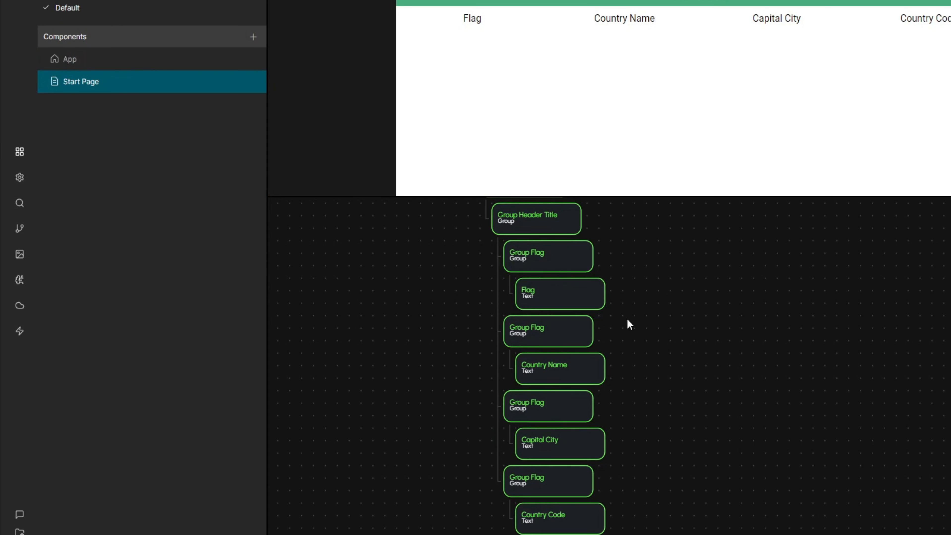
- Change the text in the first Group Flag under Group Header Title to Flag Country
left_click_drag(626, 318, 639, 388)
left_click(588, 368)
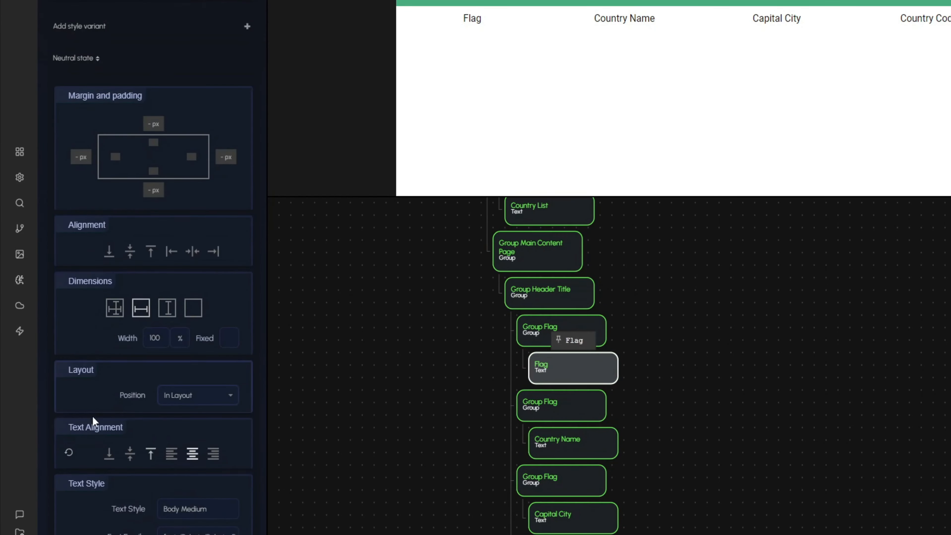
scroll(203, 397, "down", 8)
left_click(203, 397)
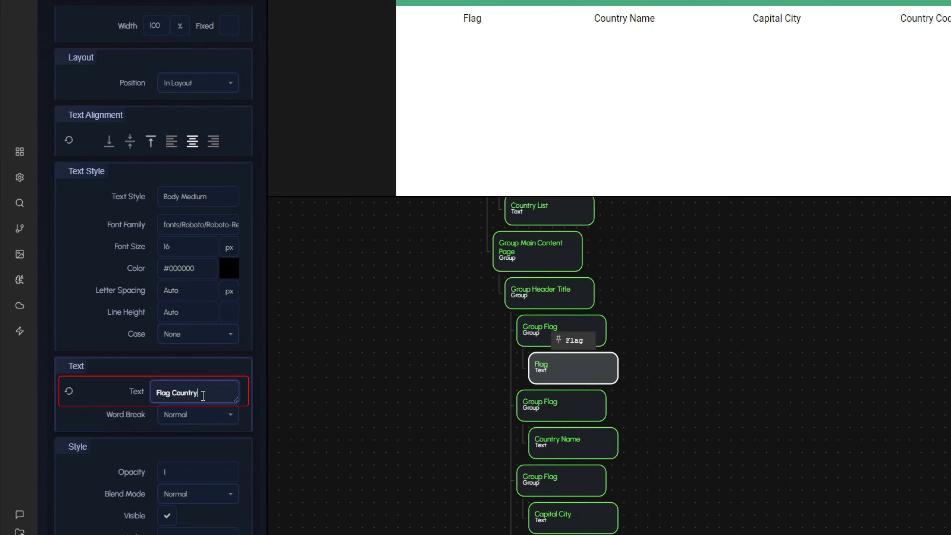
left_click(628, 346)
- Rename the parent group of the Country Name text as Group Country Name
left_click(556, 415)
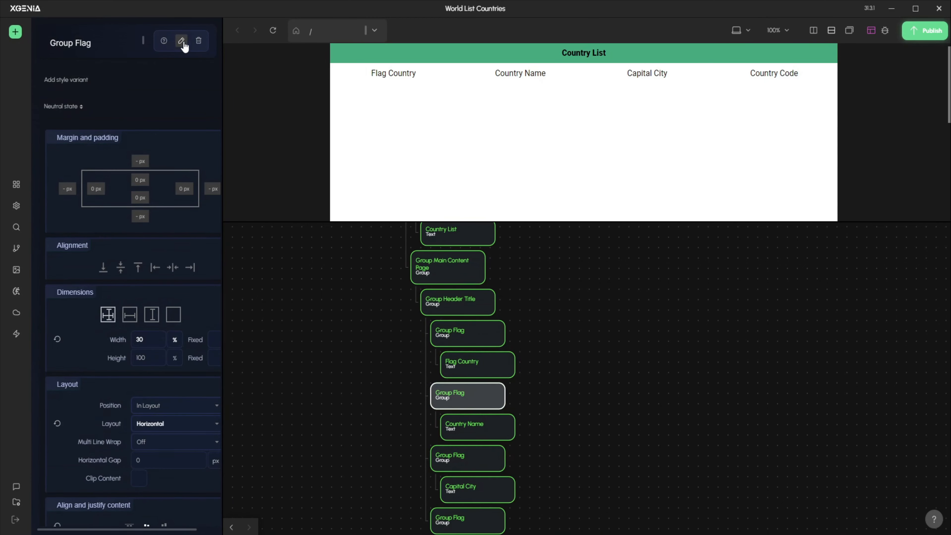
left_click(182, 41)
left_click(184, 41)
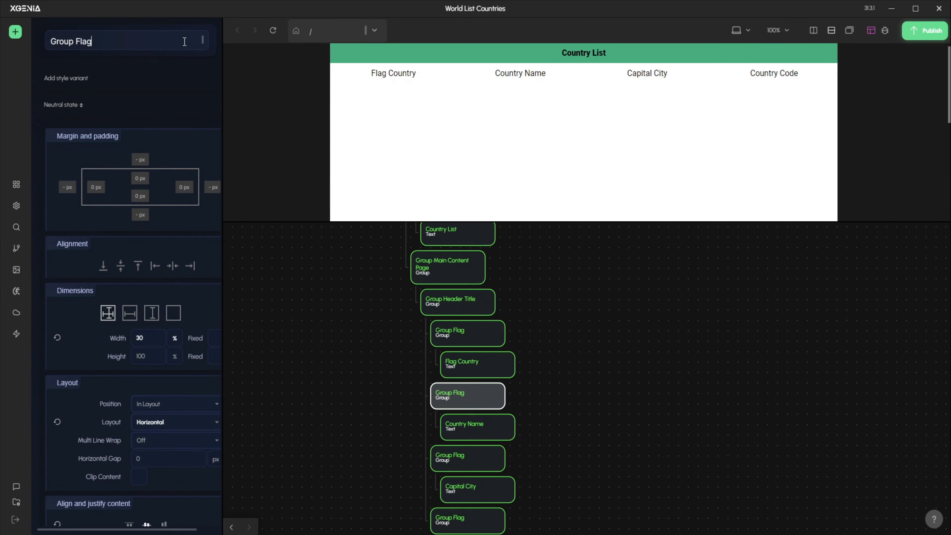
key("BackSpace")
key("BackSpace")
key("BackSpace")
key("BackSpace")
key("BackSpace")
type("Coun")
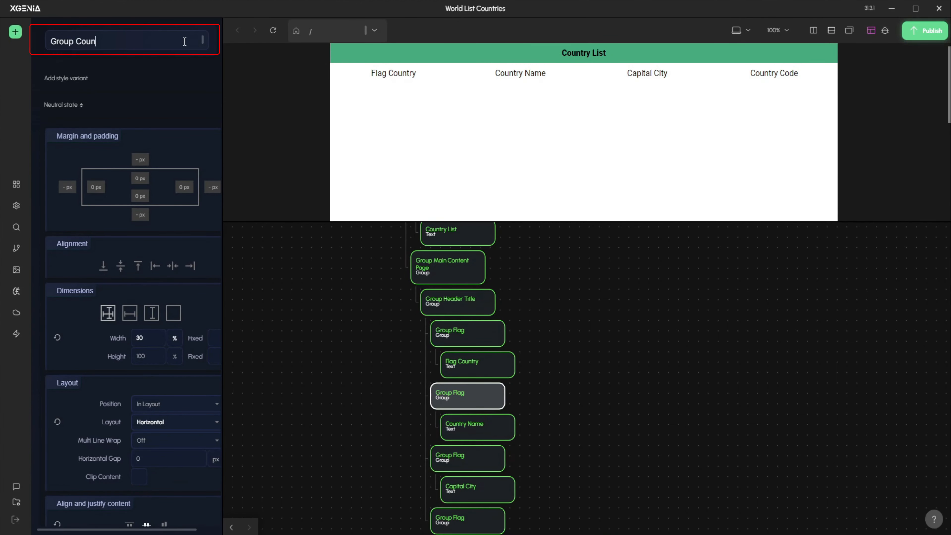
type("try Name")
key("Return")
- Rename the parent group of the Capital City text as Group Capital City
left_click_drag(518, 400, 516, 361)
left_click(485, 416)
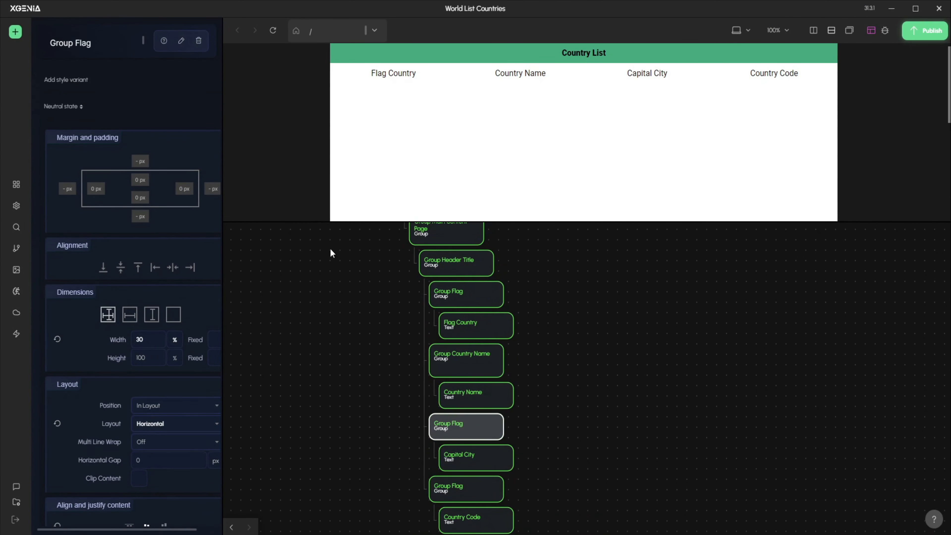
left_click(183, 48)
left_click(184, 42)
key("BackSpace")
key("BackSpace")
key("BackSpace")
key("BackSpace")
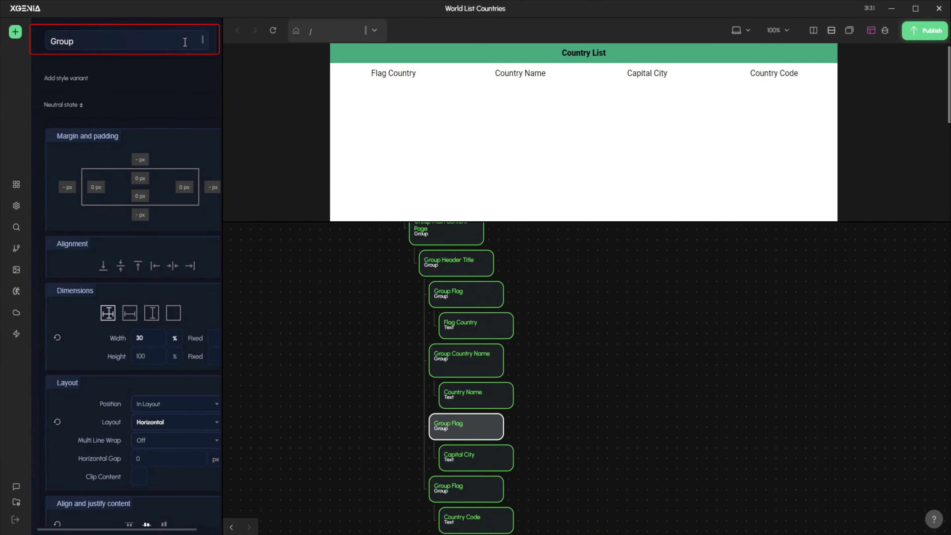
type("Capital City")
key("Return")
- Rename the parent group of the Country Code text as Group Country Code
left_click_drag(540, 449, 538, 382)
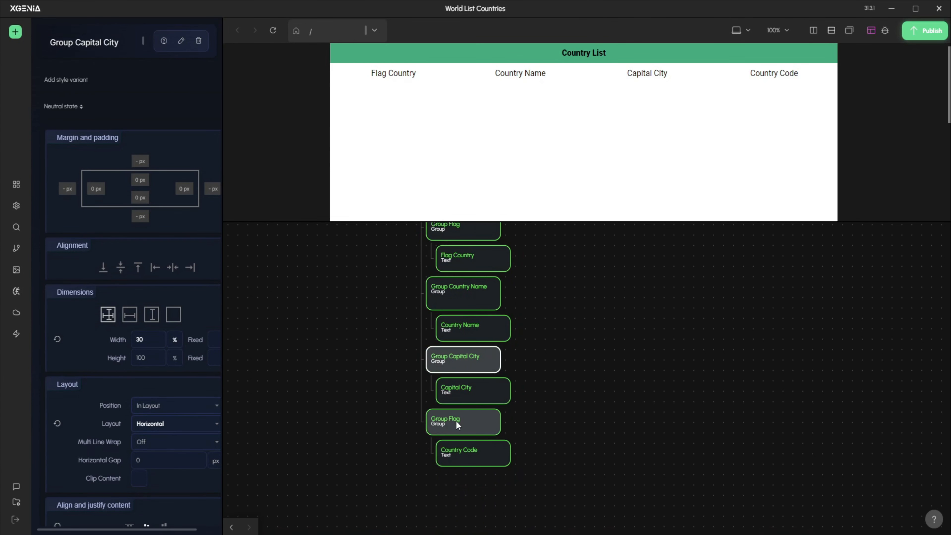
left_click(456, 424)
left_click(181, 41)
left_click(185, 41)
key("BackSpace")
key("BackSpace")
key("BackSpace")
key("BackSpace")
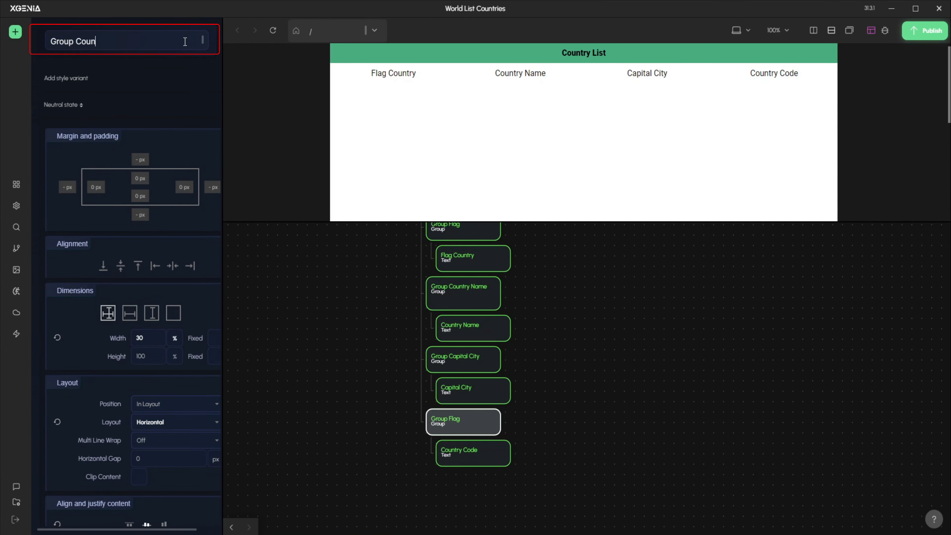
type("Country Code")
key("Return")
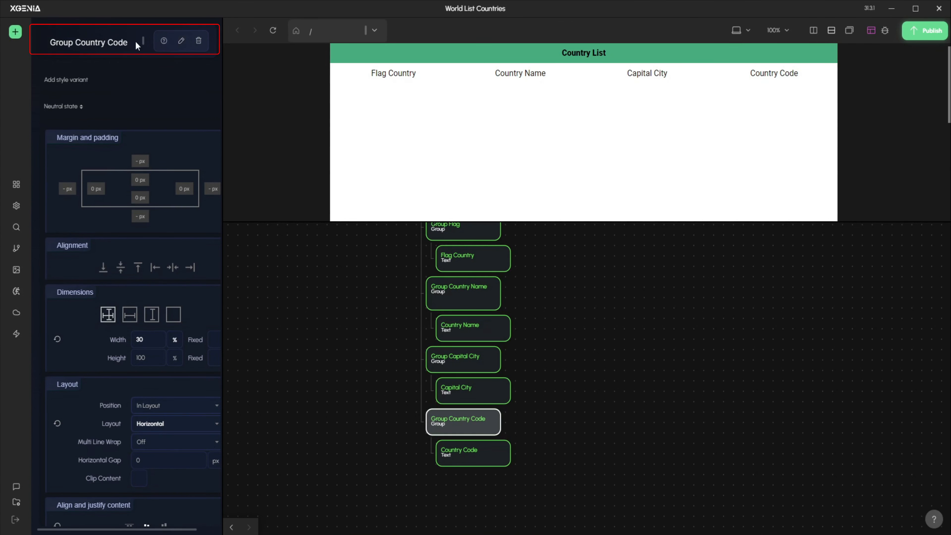
- Copy Group Header Title together with all of its nested groups and texts
left_click_drag(337, 70, 379, 75)
left_click_drag(543, 253, 549, 308)
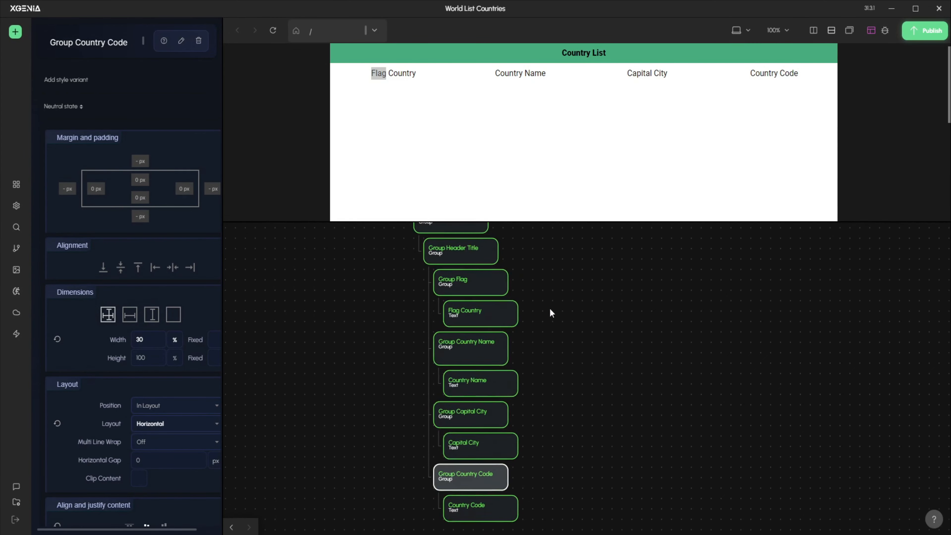
left_click_drag(394, 298, 541, 479)
scroll(433, 356, "down", 3)
left_click(404, 271)
left_click_drag(405, 270, 579, 507)
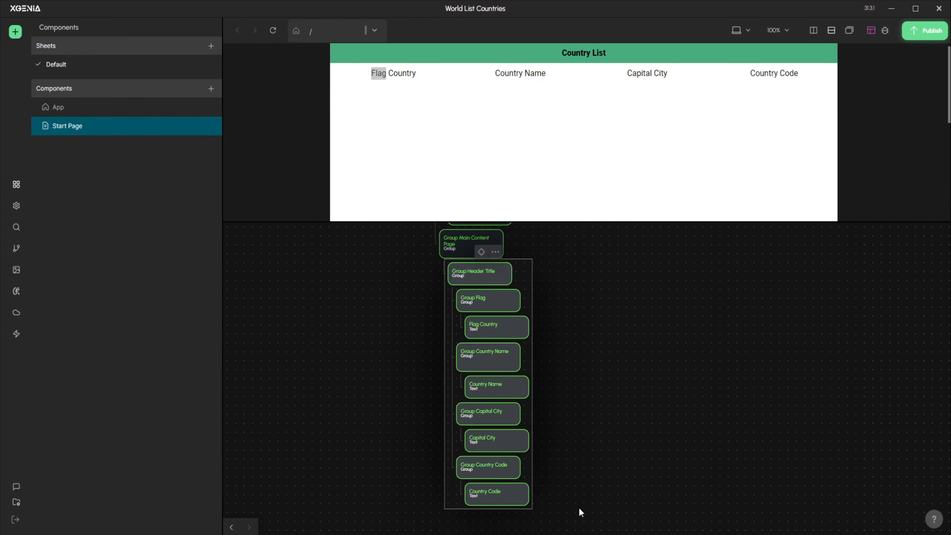
key("ctrl+c")
left_click(595, 485)
left_click_drag(593, 444, 593, 339)
- Add a visual component named Prefabs Country List under Start Page
mouse_move(184, 133)
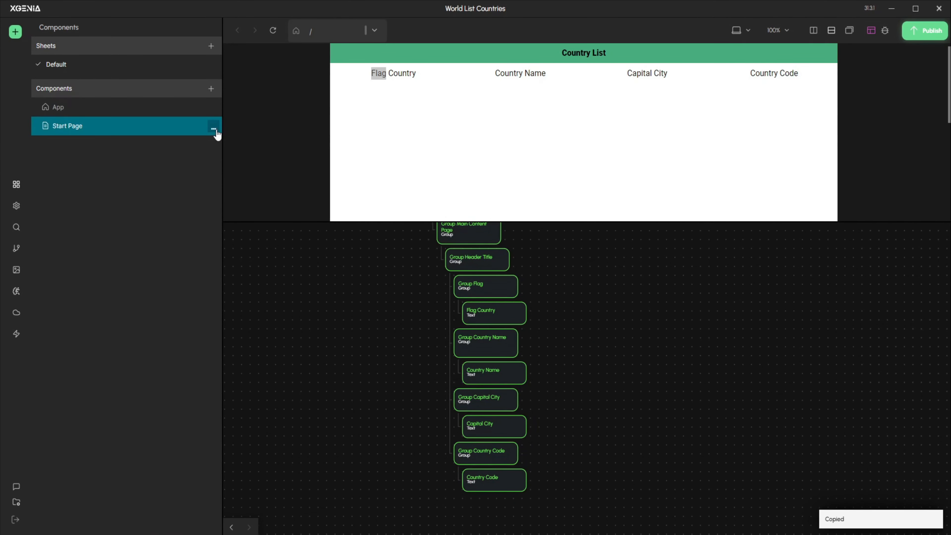
left_click(214, 128)
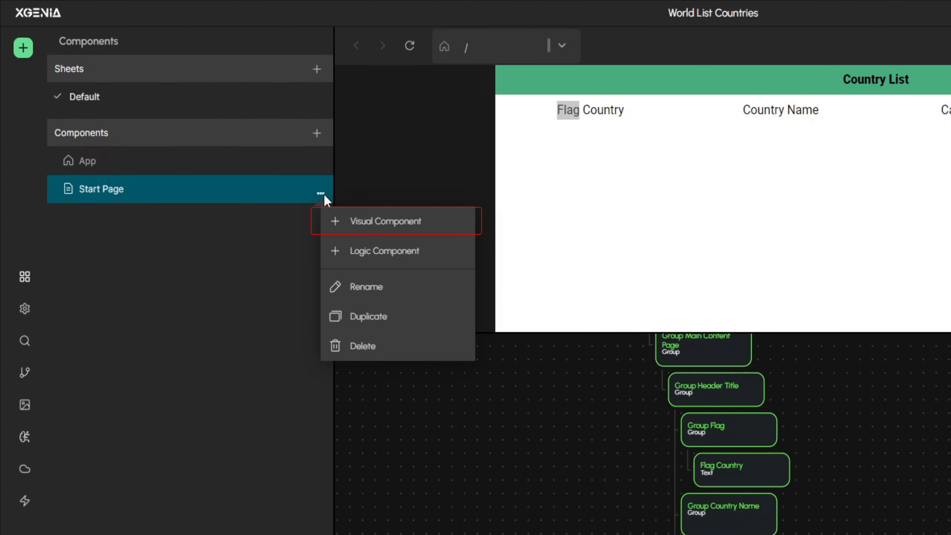
left_click(364, 224)
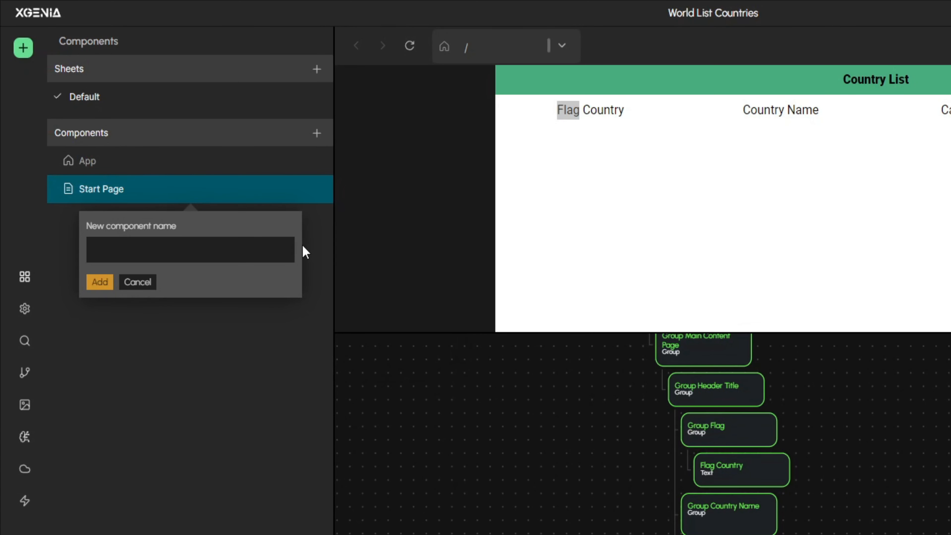
type("Prefabs Country ")
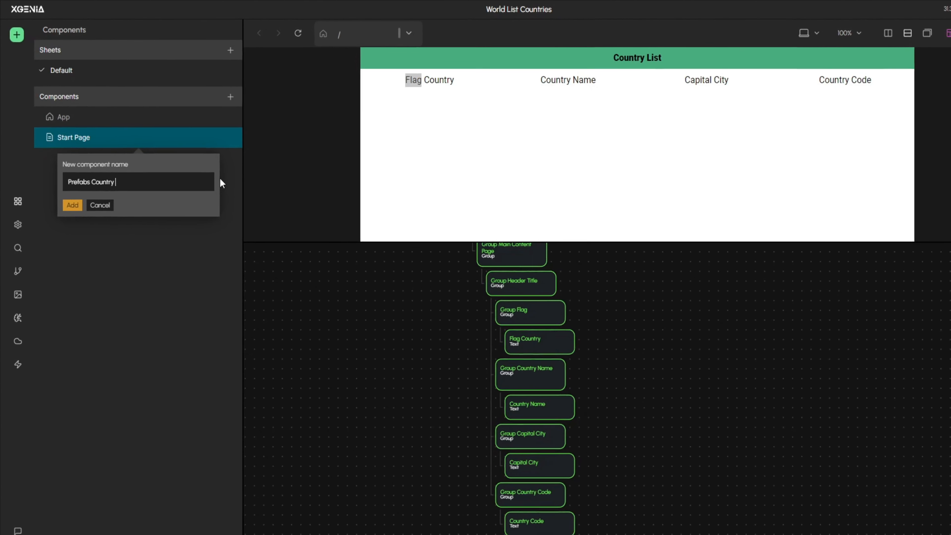
type("List")
key("Return")
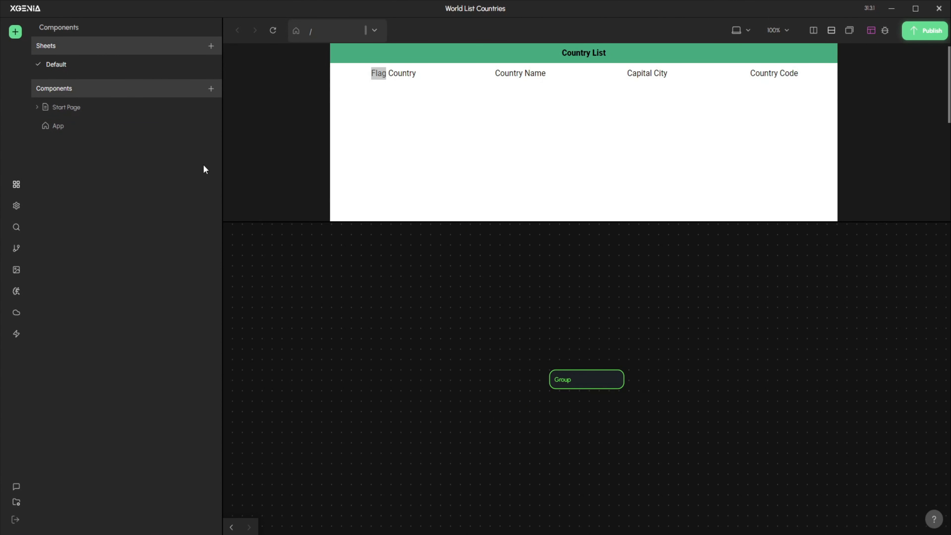
- Replace the default Group in the new component with the copied Group Header Title hierarchy
left_click(568, 376)
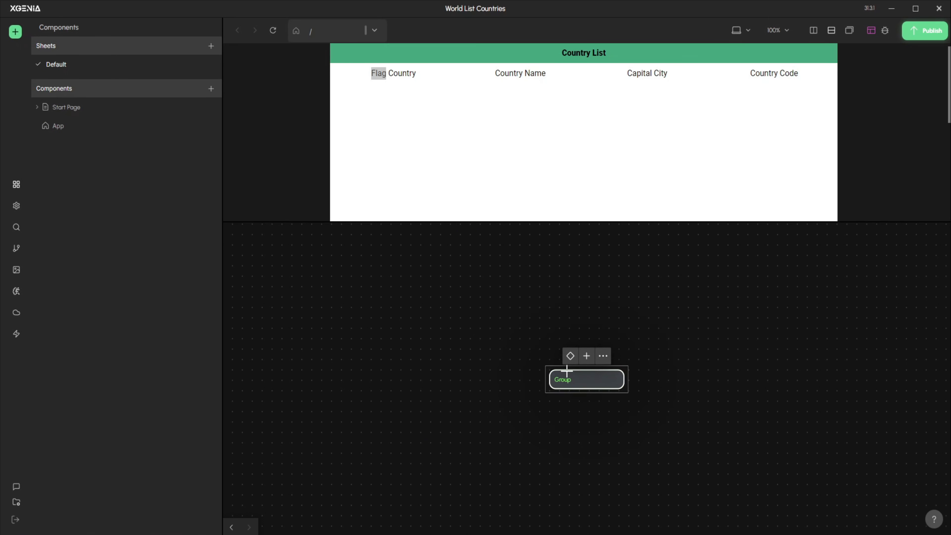
key("Delete")
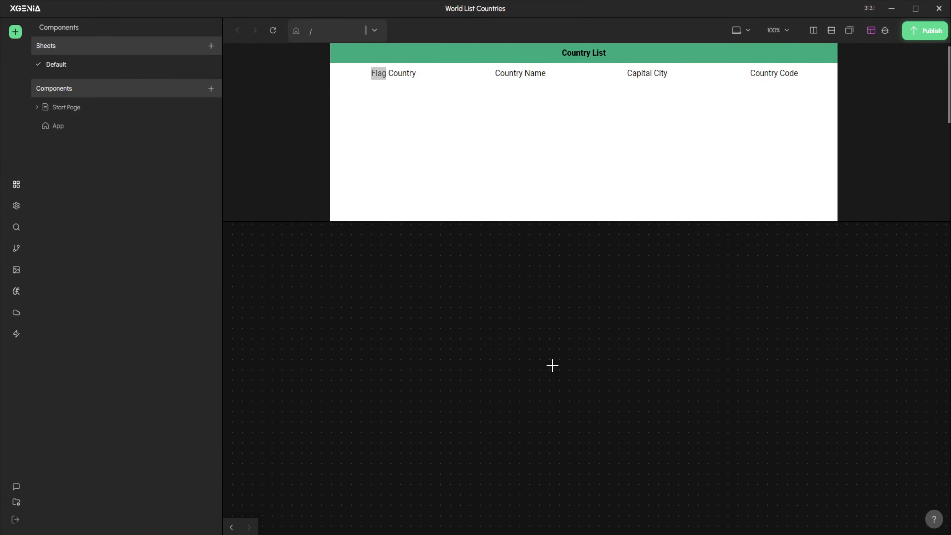
key("ctrl+v")
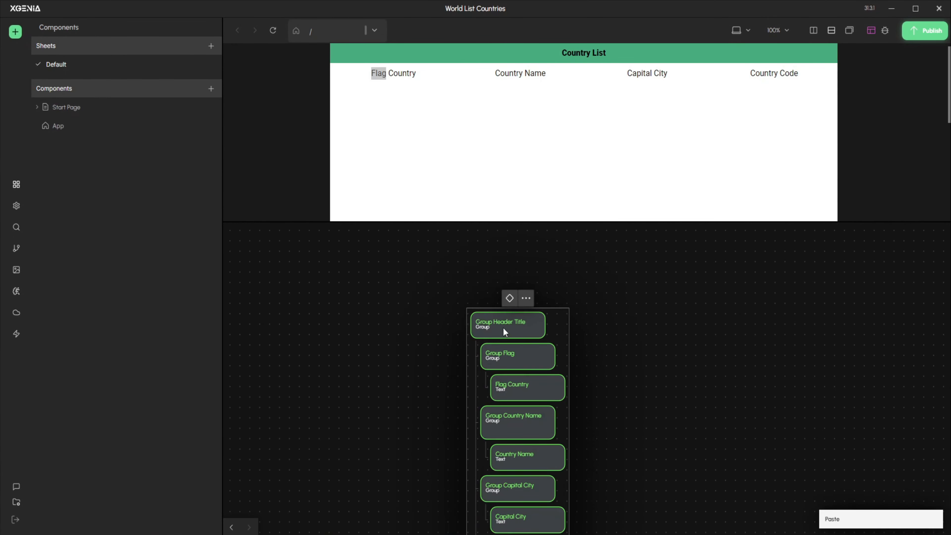
left_click_drag(505, 328, 511, 294)
scroll(578, 314, "down", 1)
scroll(591, 349, "down", 1)
mouse_move(611, 406)
left_mouse_down()
mouse_move(591, 350)
mouse_move(617, 417)
left_mouse_up()
left_click_drag(445, 286, 639, 512)
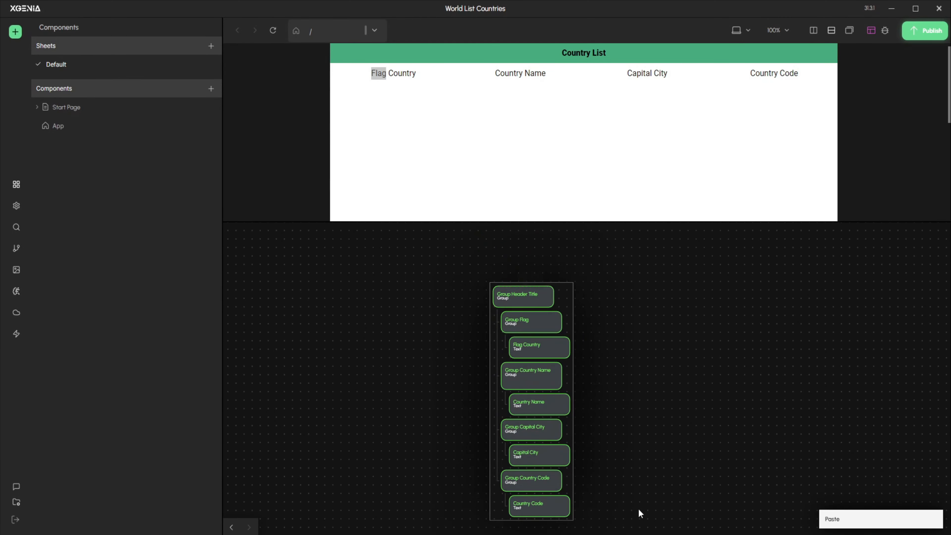
left_click(645, 510)
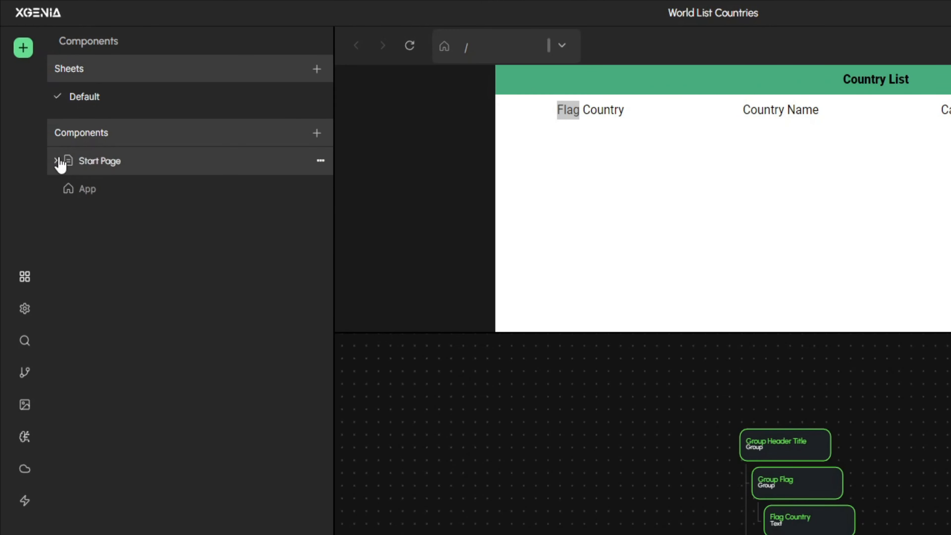
- Expand Start Page in the component tree and view its Prefabs Country List component
left_click(57, 160)
left_click(183, 172)
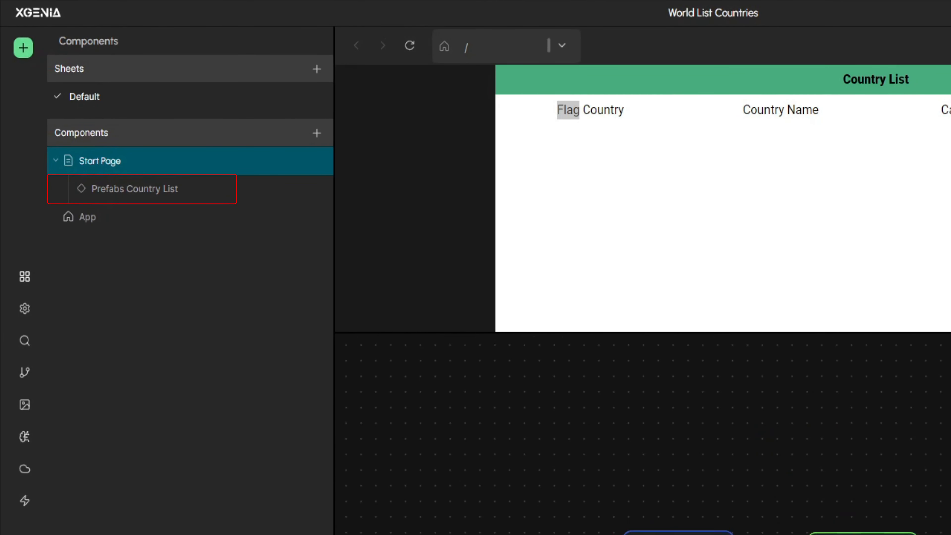
left_click(234, 186)
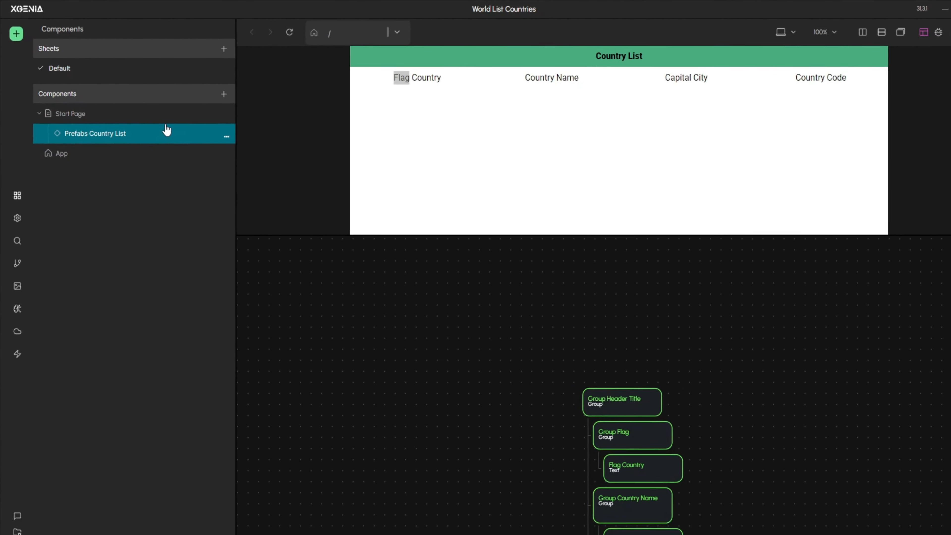
- Add a Repeater node to Start Page and nest it in Group Main Content Page below Group Header Title
left_click(183, 128)
left_click_drag(732, 459, 690, 372)
left_click_drag(719, 449, 715, 395)
scroll(711, 403, "down", 5)
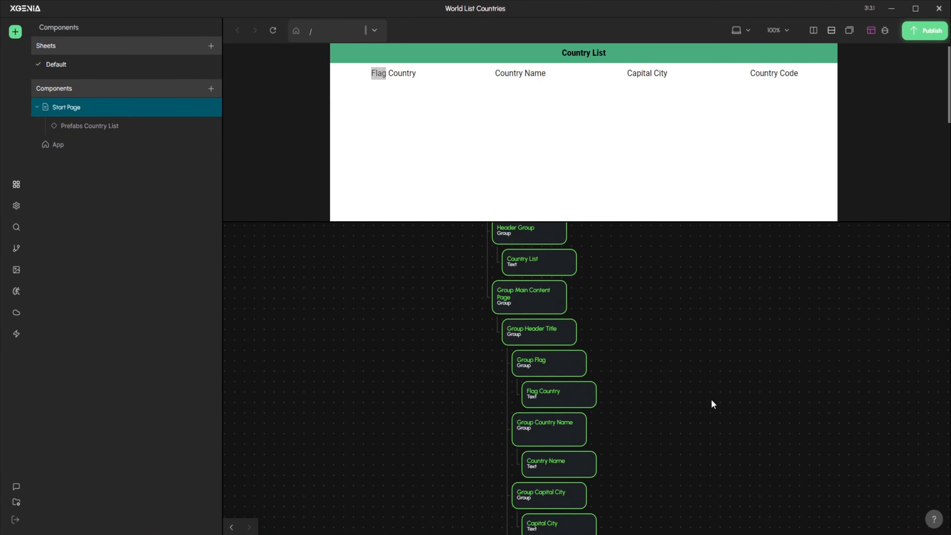
scroll(680, 484, "up", 5)
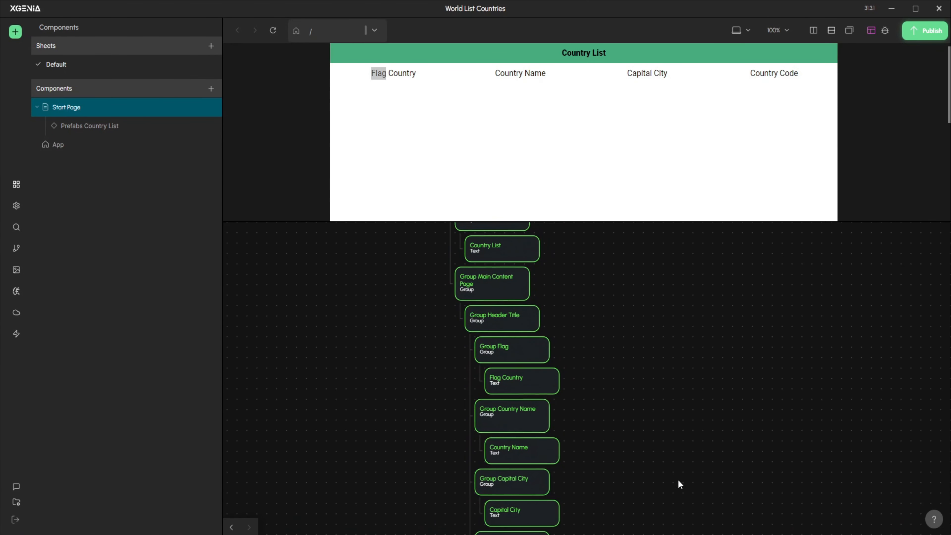
left_click_drag(638, 301, 702, 422)
left_click_drag(698, 468, 670, 348)
left_click_drag(668, 281, 710, 374)
left_click_drag(633, 438, 628, 399)
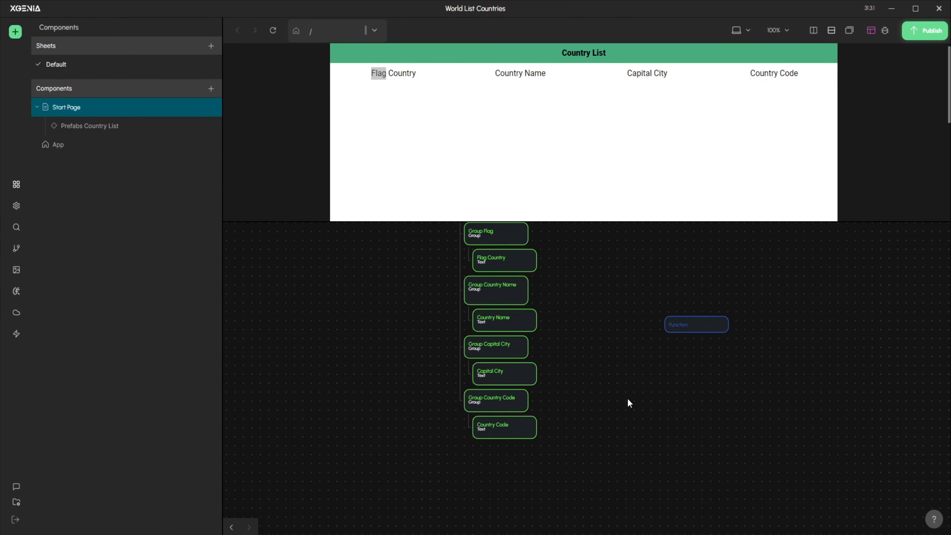
right_click(628, 398)
type("rep")
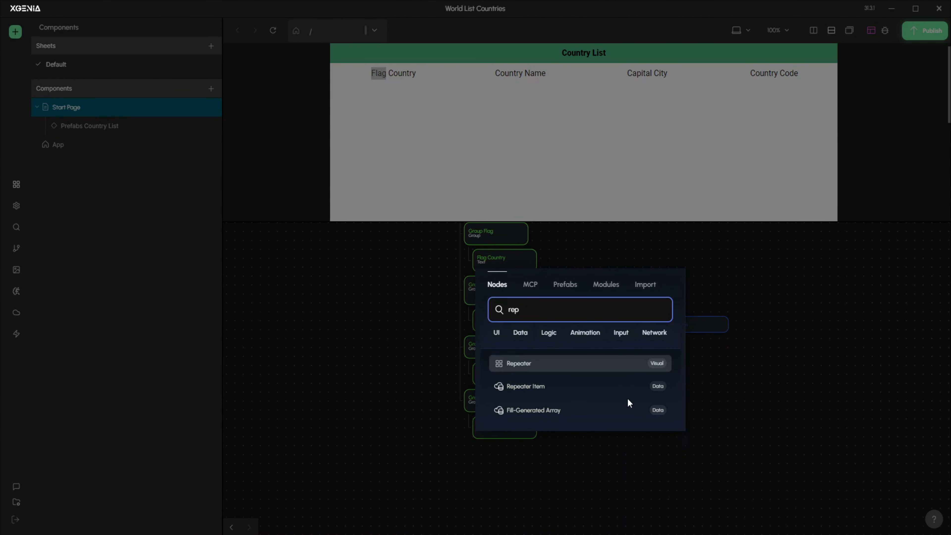
key("Return")
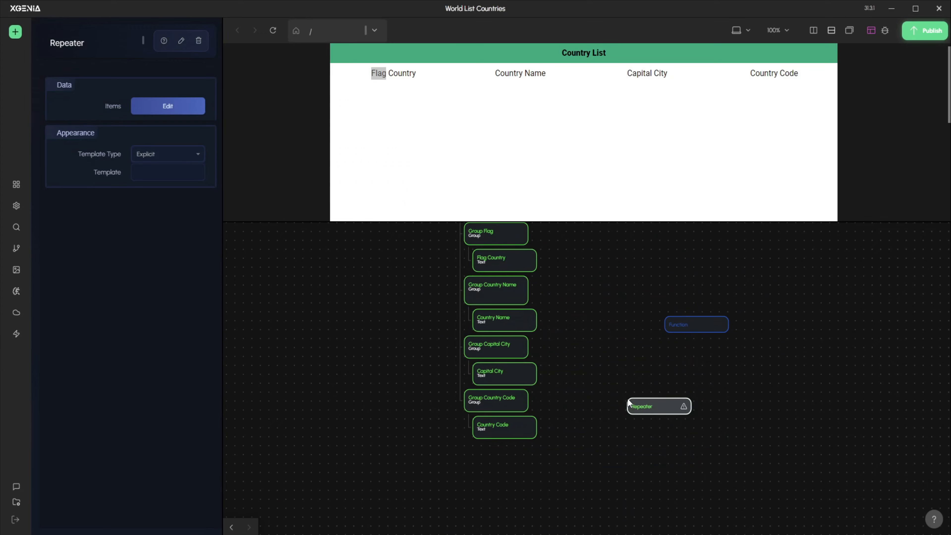
left_click_drag(640, 406, 490, 443)
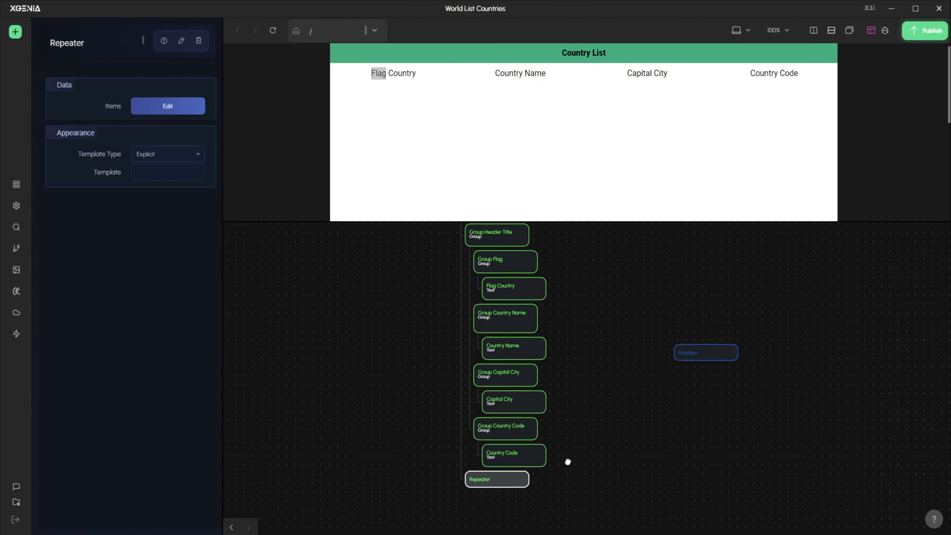
- Move the Function node beside the Repeater and connect its dataList output to the Repeater's Items input
left_click_drag(588, 482, 574, 436)
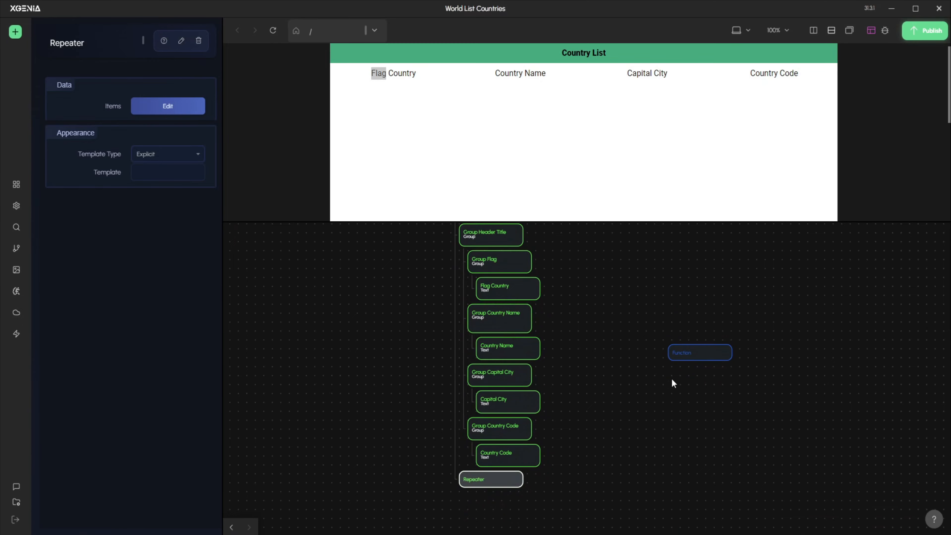
left_click_drag(691, 357, 519, 487)
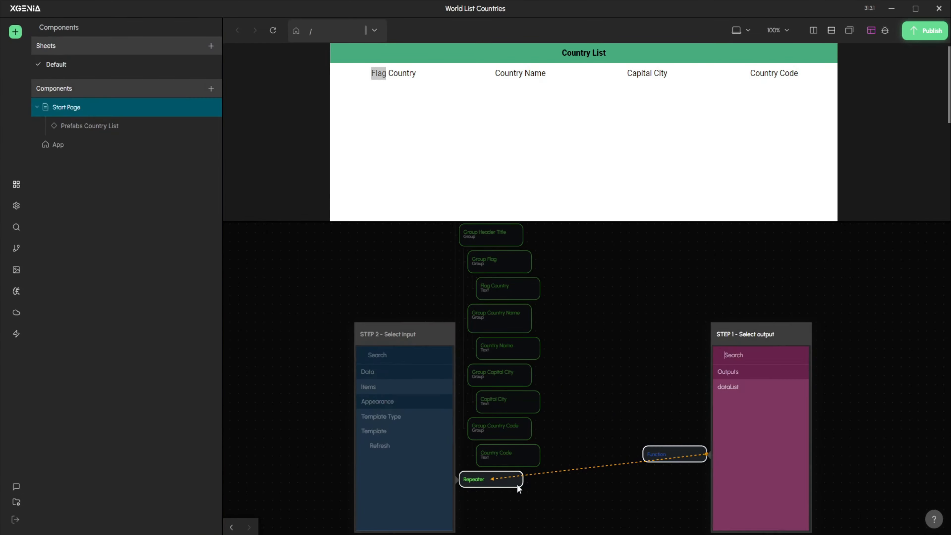
left_click(734, 390)
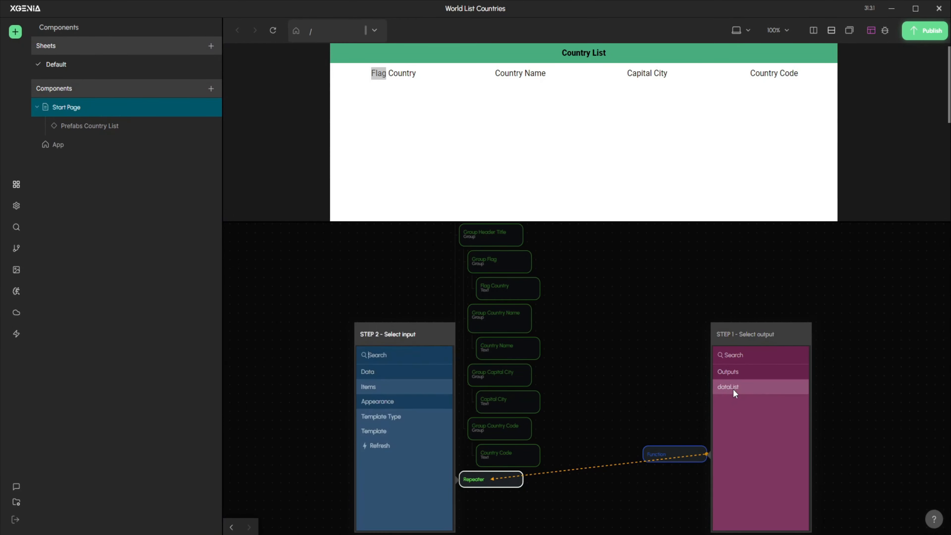
left_click(416, 390)
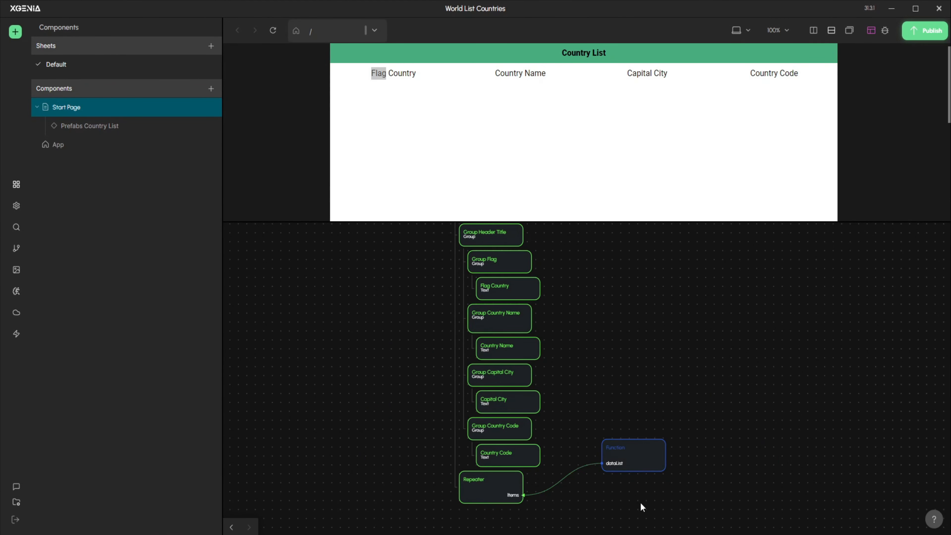
- Set the Repeater's template to the Prefabs Country List component
left_click(483, 488)
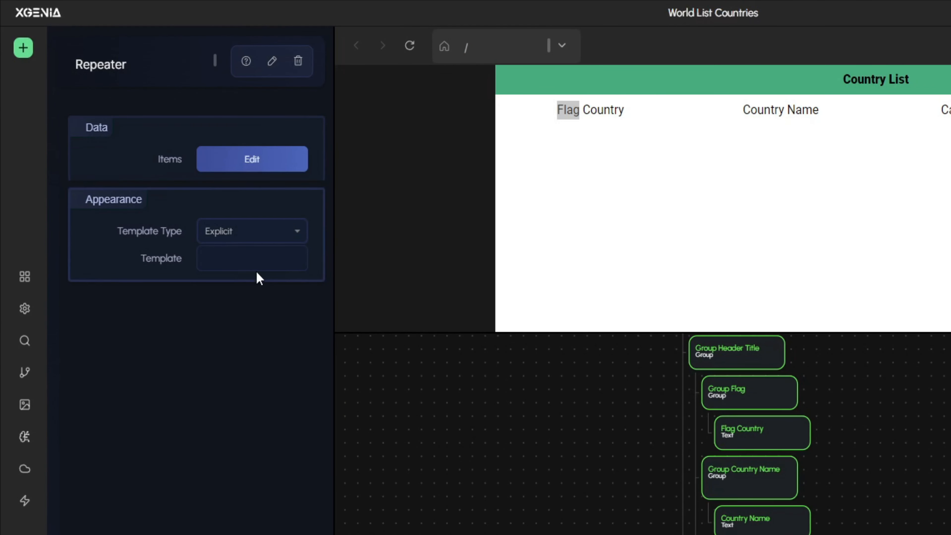
left_click(268, 259)
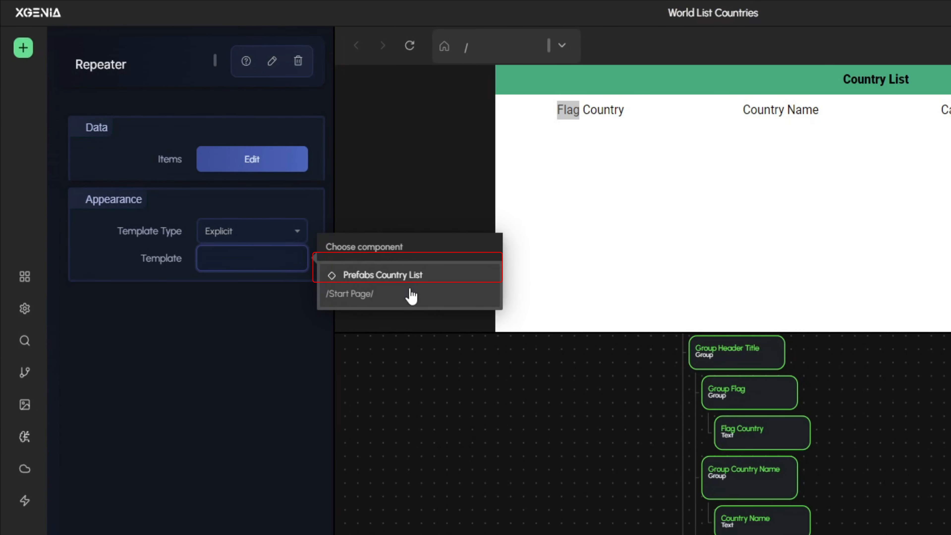
left_click(412, 296)
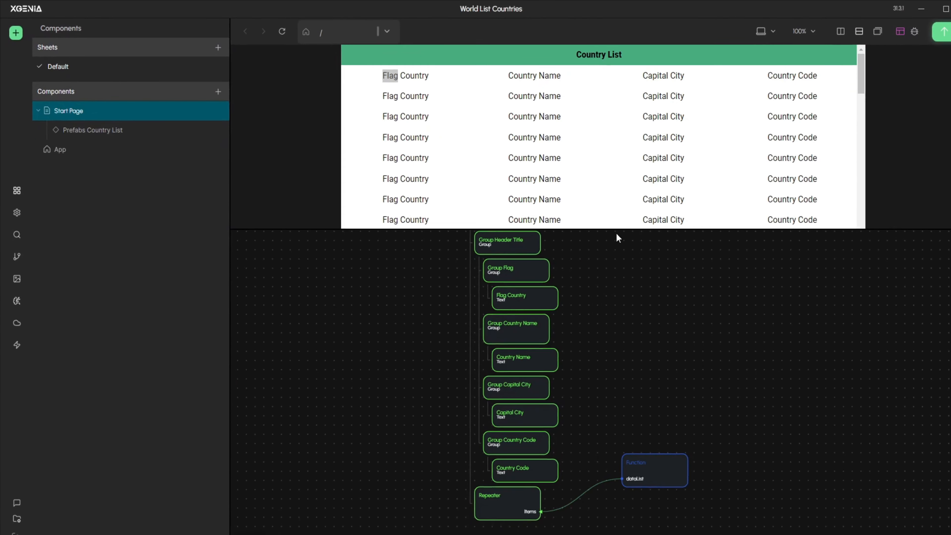
- Check the repeated rows in the preview and open the Repeater's template component
scroll(447, 127, "down", 2)
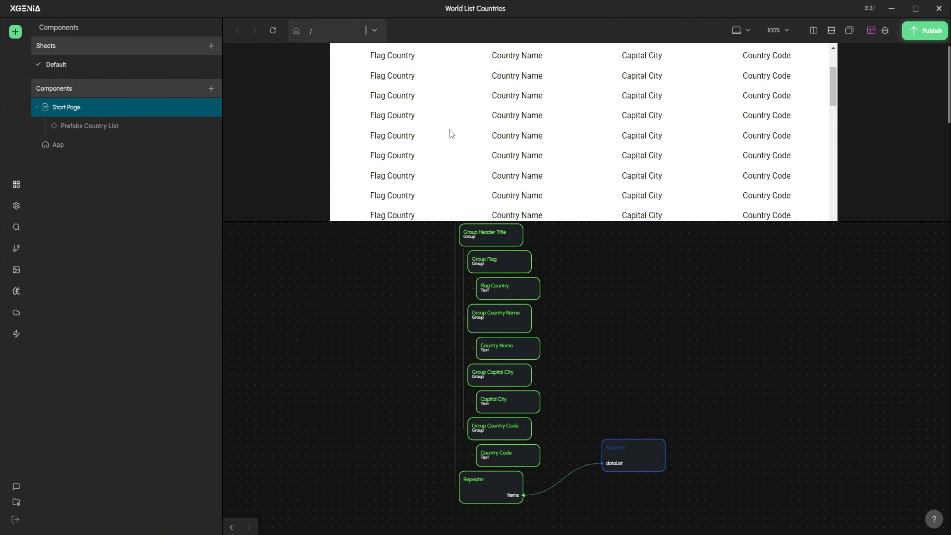
scroll(399, 123, "up", 2)
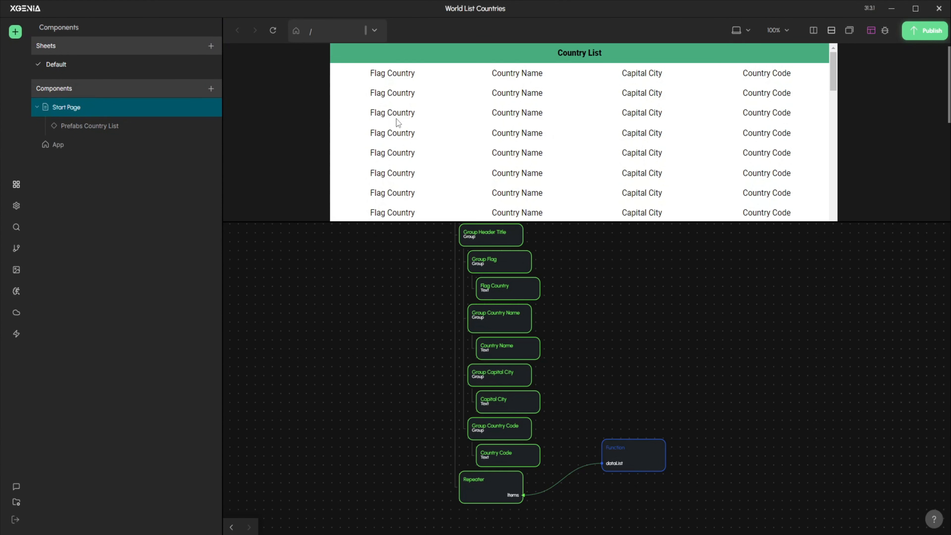
left_click_drag(370, 73, 651, 135)
left_click(717, 162)
left_click(501, 490)
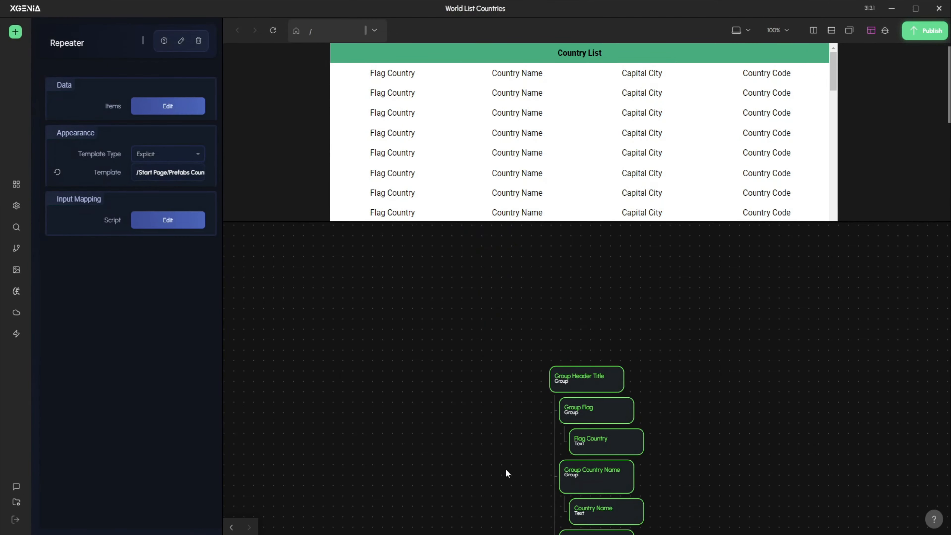
- Add an Object node to the Prefabs Country List component and set it to get its Id from the repeater
left_click(451, 400)
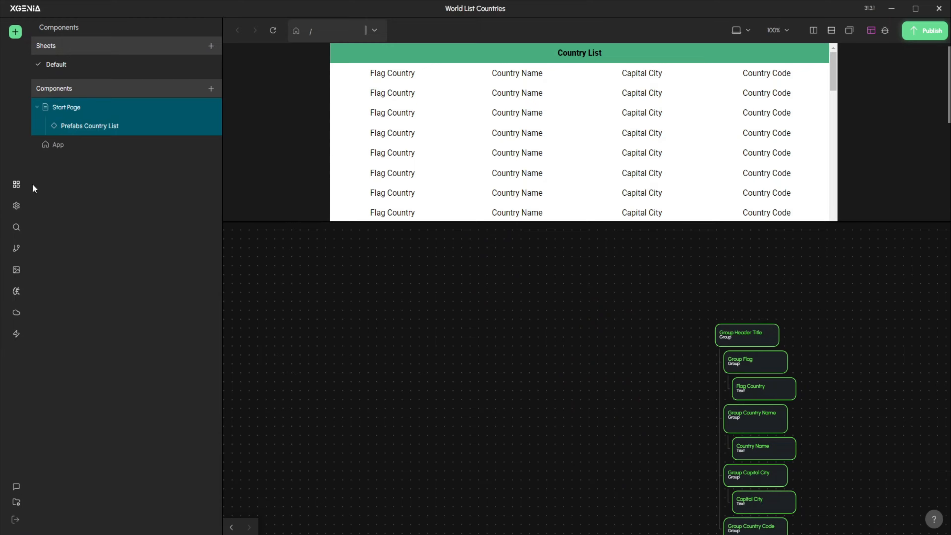
right_click(520, 378)
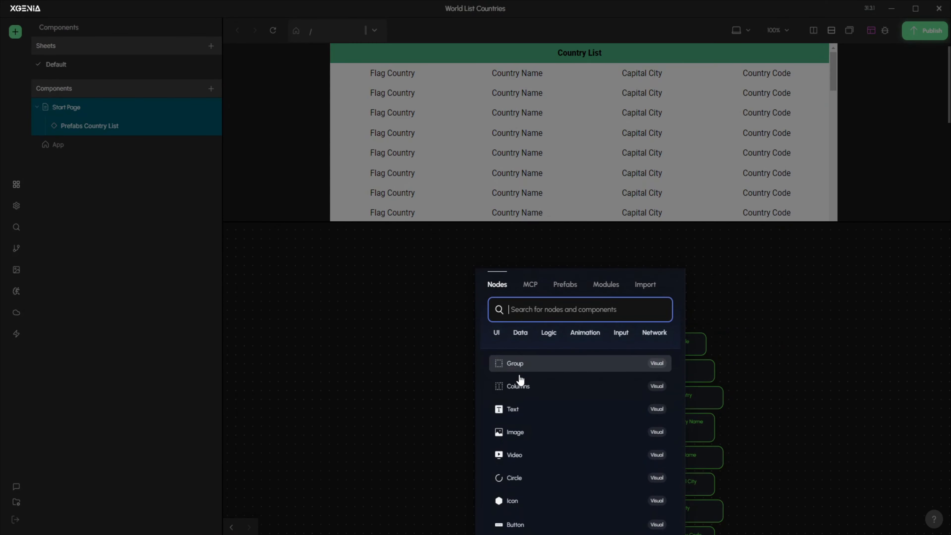
type("objec")
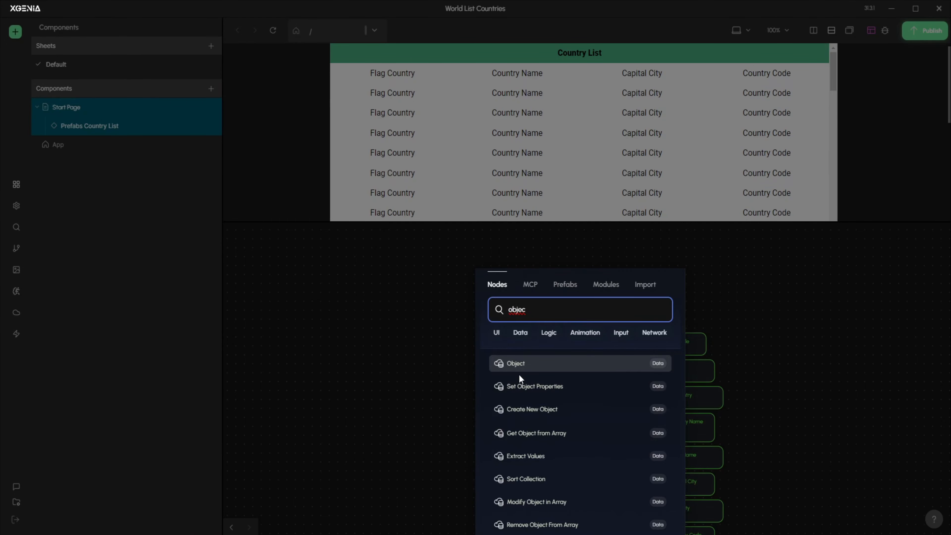
left_click(521, 365)
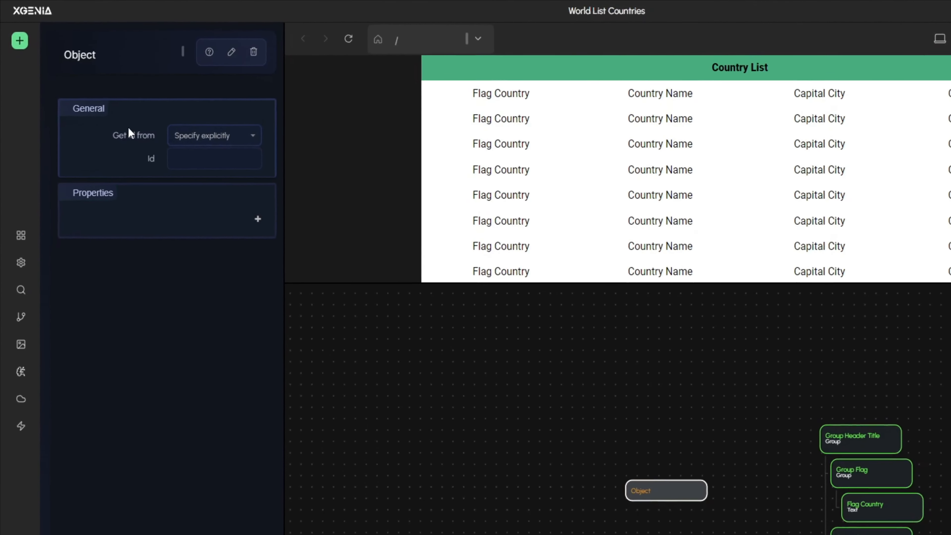
left_click(248, 131)
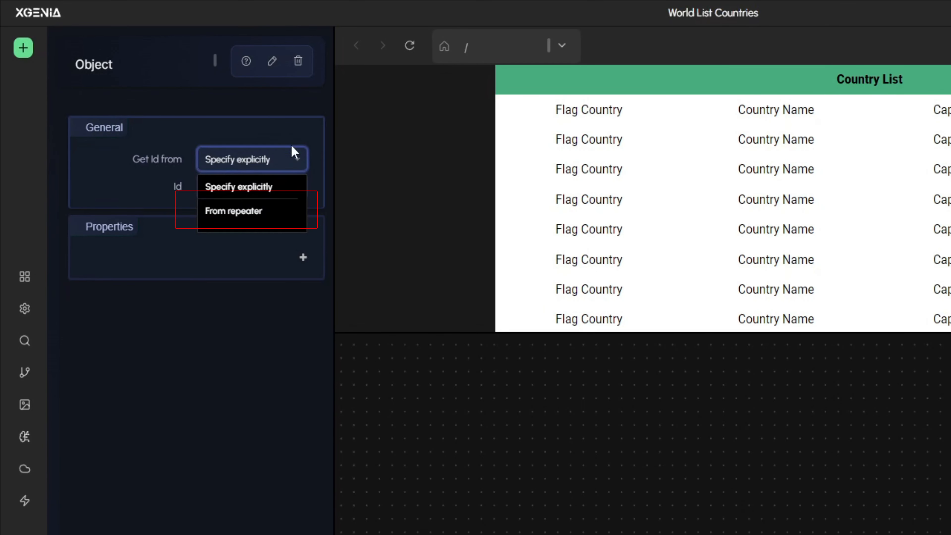
left_click(259, 217)
left_click(587, 436)
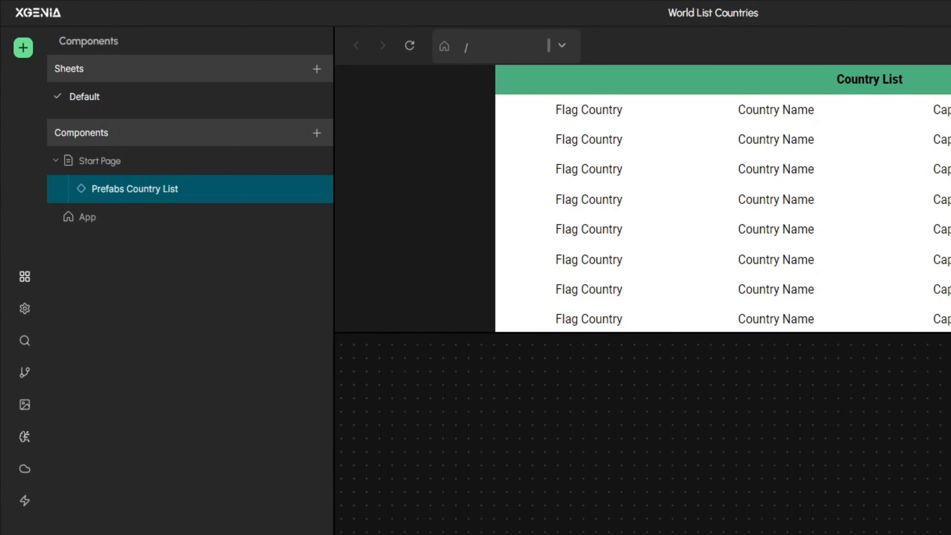
- Add a country property to the Object node, matching the key in its data
mouse_move(783, 533)
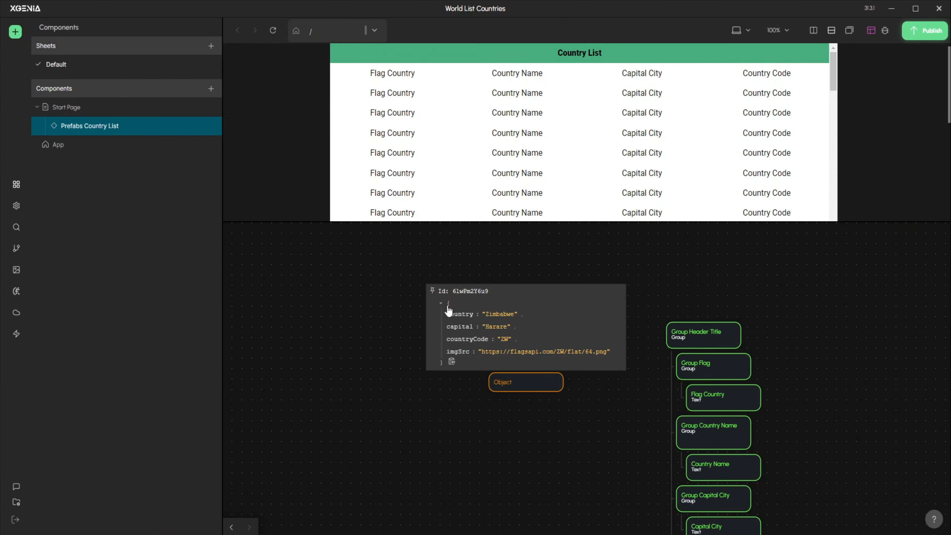
left_click_drag(505, 314, 463, 317)
key("ctrl+c")
left_click(551, 386)
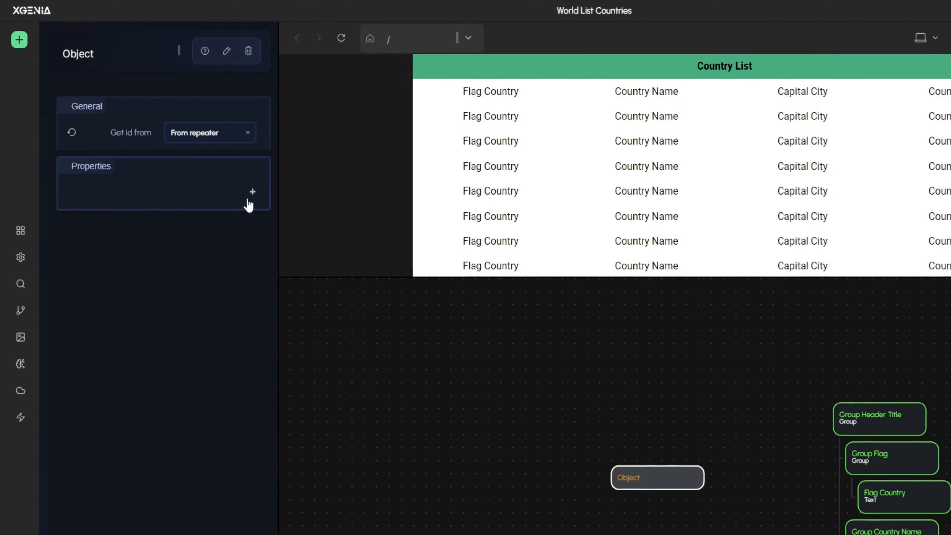
left_click(304, 230)
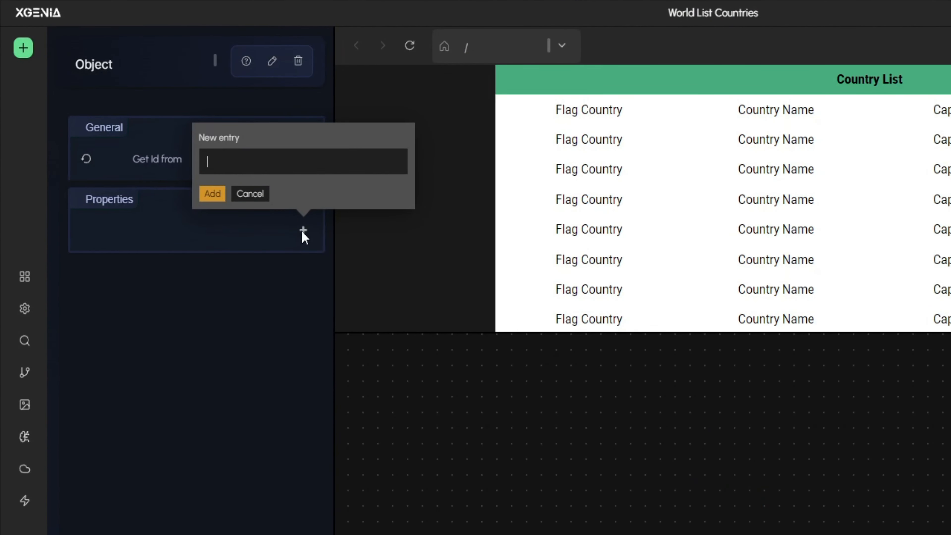
type("country")
left_click(220, 198)
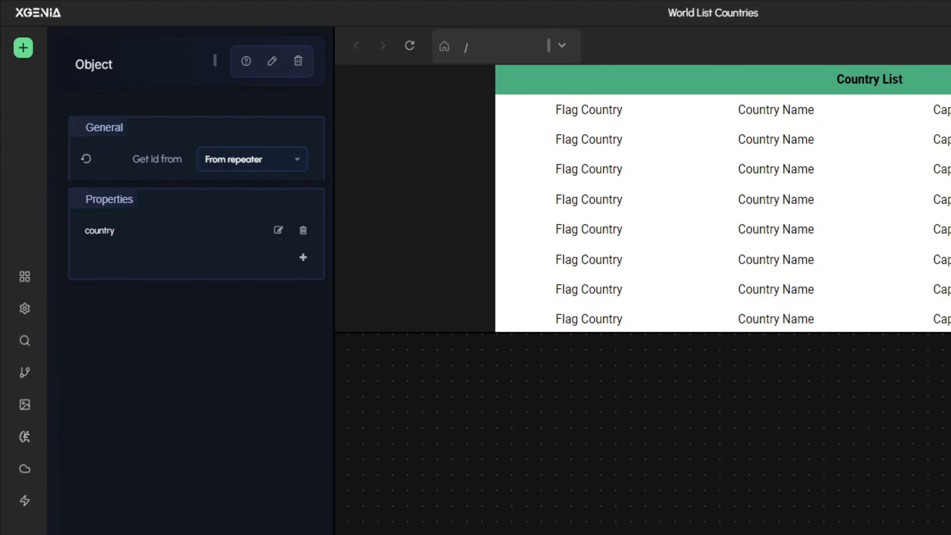
- Add the properties capital and countryCode to the Object node
double_click(689, 489)
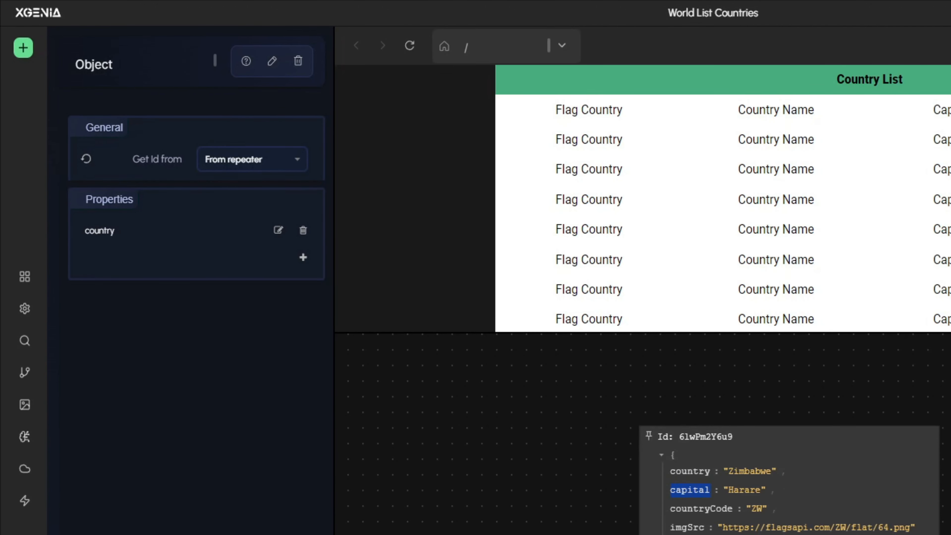
left_click(289, 260)
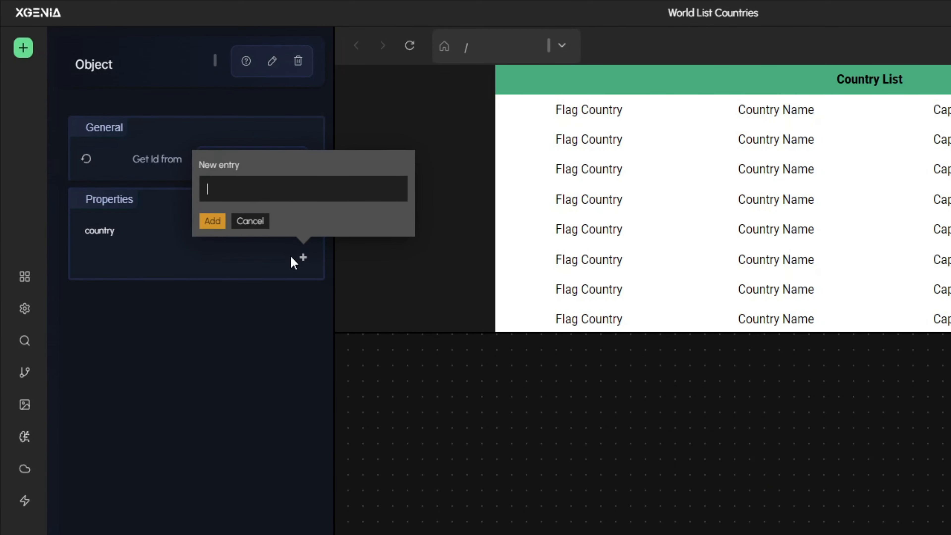
key("ctrl+v")
left_click(213, 220)
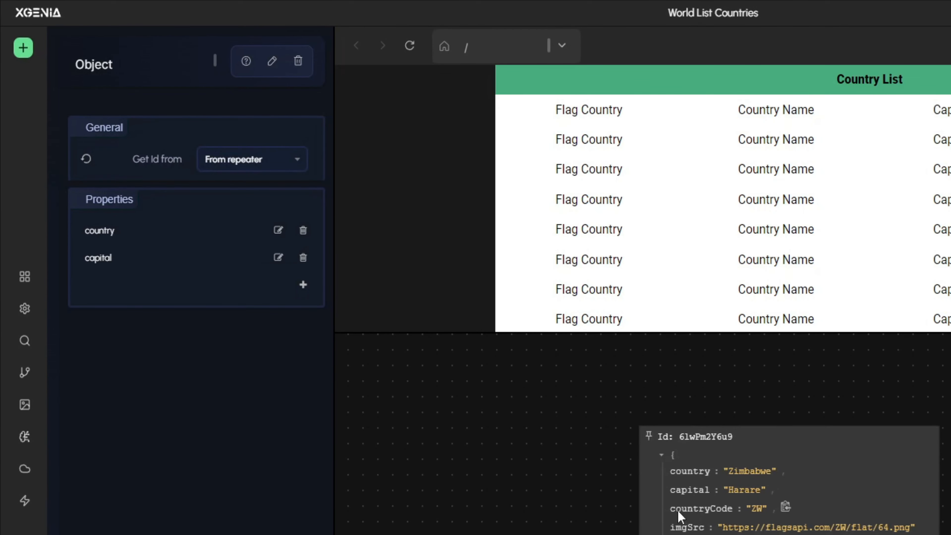
double_click(689, 508)
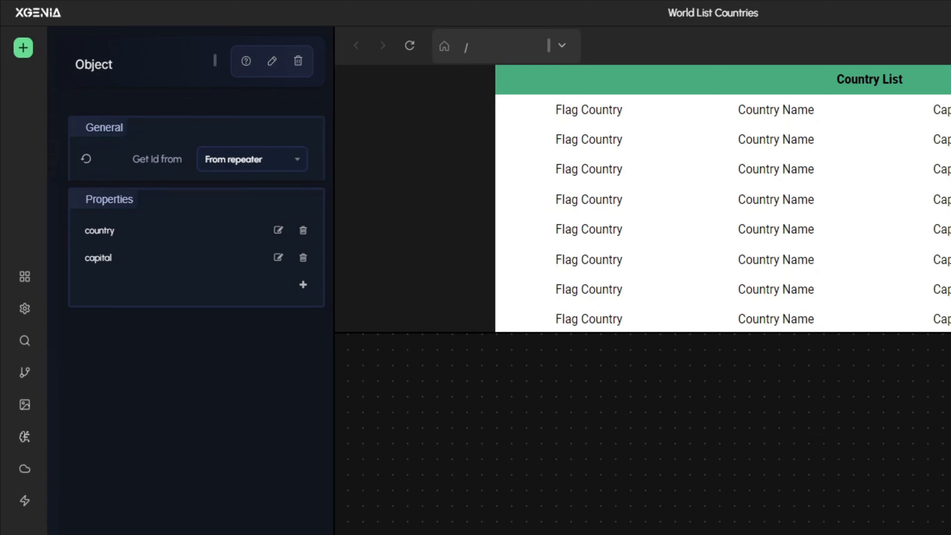
left_click(303, 285)
key("ctrl+v")
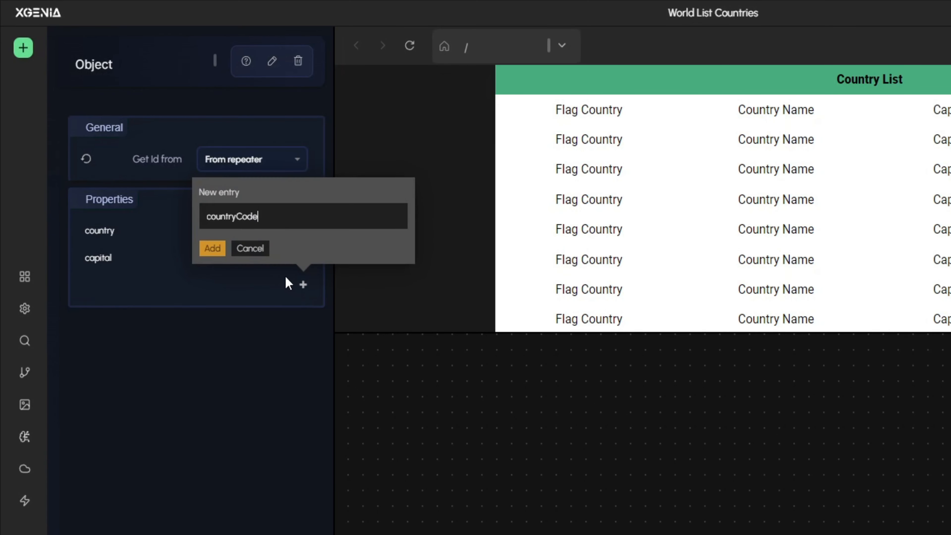
left_click(212, 249)
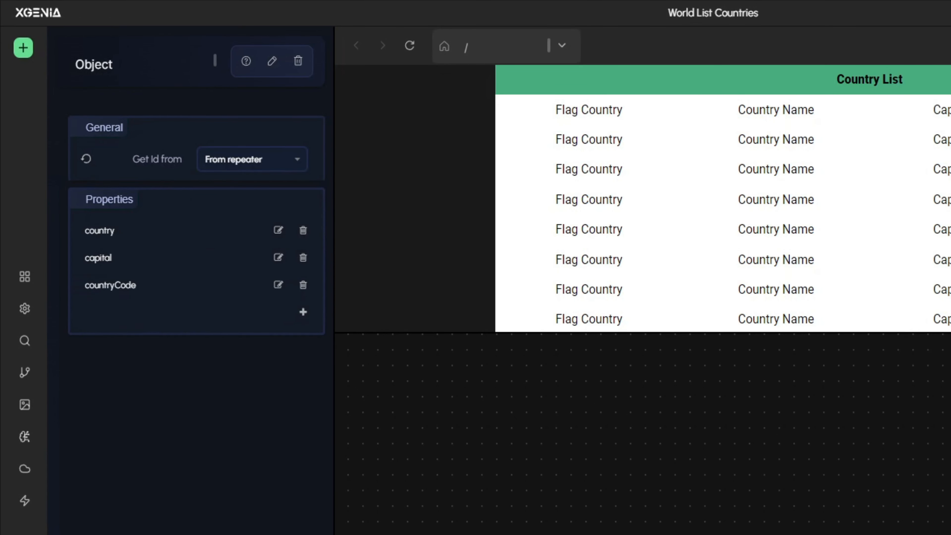
- Add an imgSrc property to the Object node
mouse_move(691, 529)
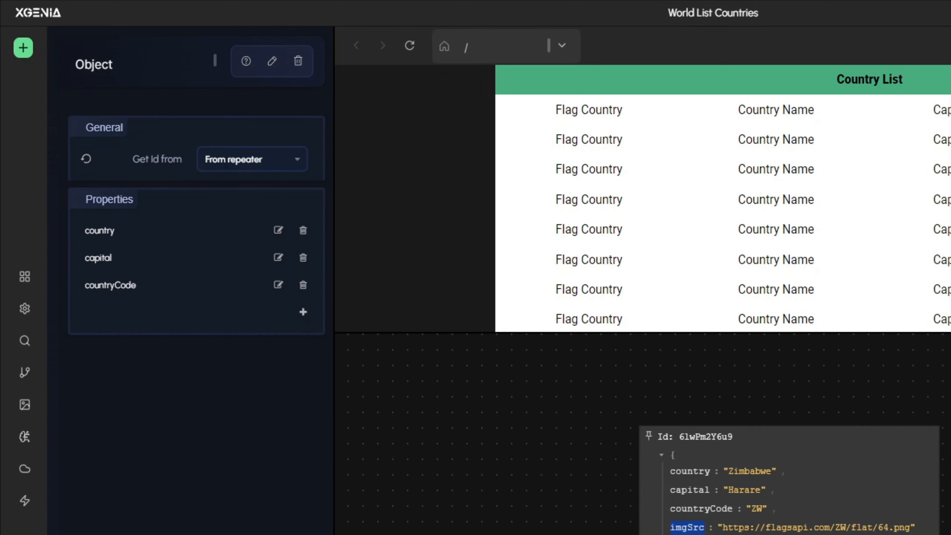
left_click(303, 311)
type("imgSrc")
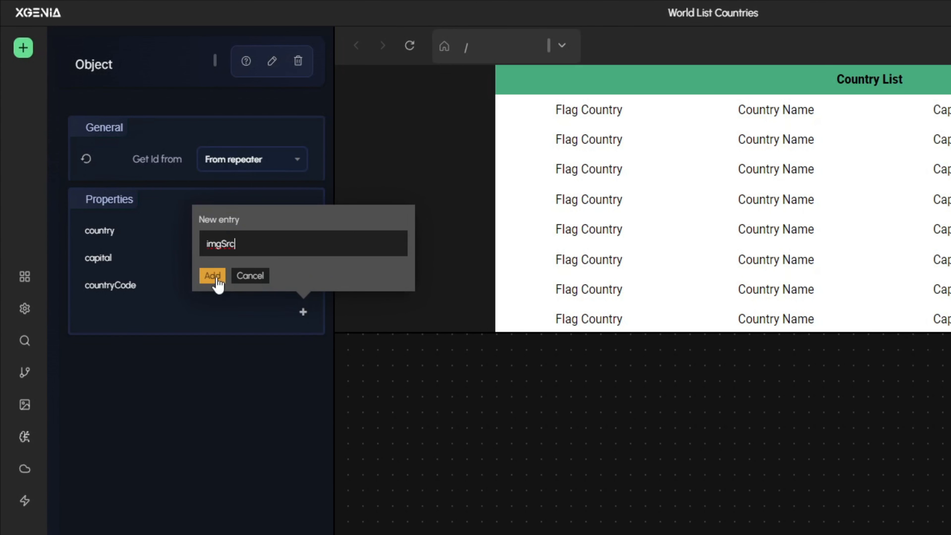
left_click(211, 275)
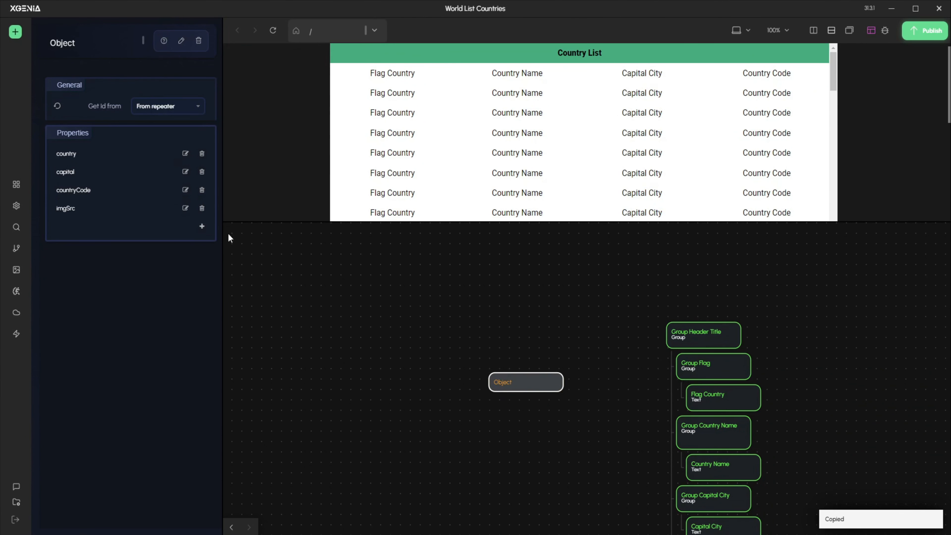
- Place the Object node beside the Group Header Title tree, level with Group Country Name
left_click_drag(445, 353, 439, 382)
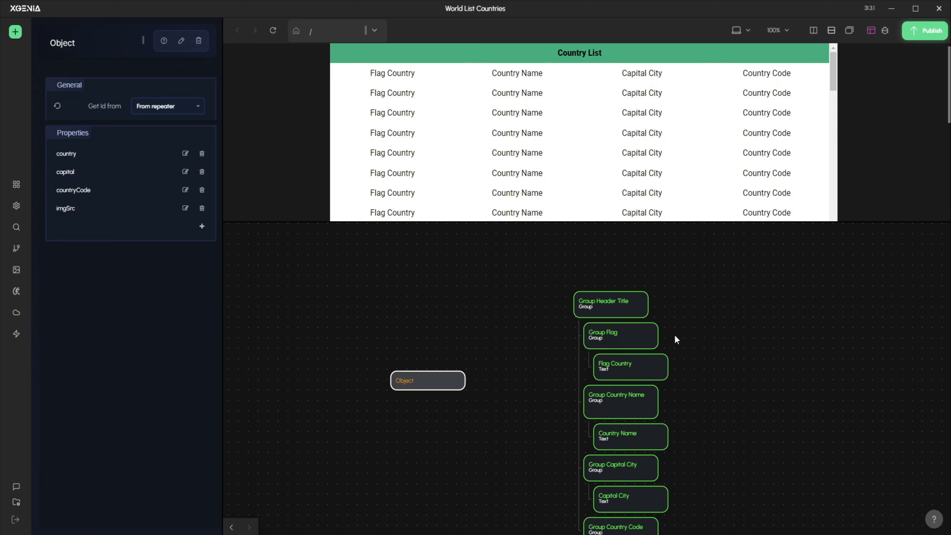
left_click_drag(442, 379, 452, 378)
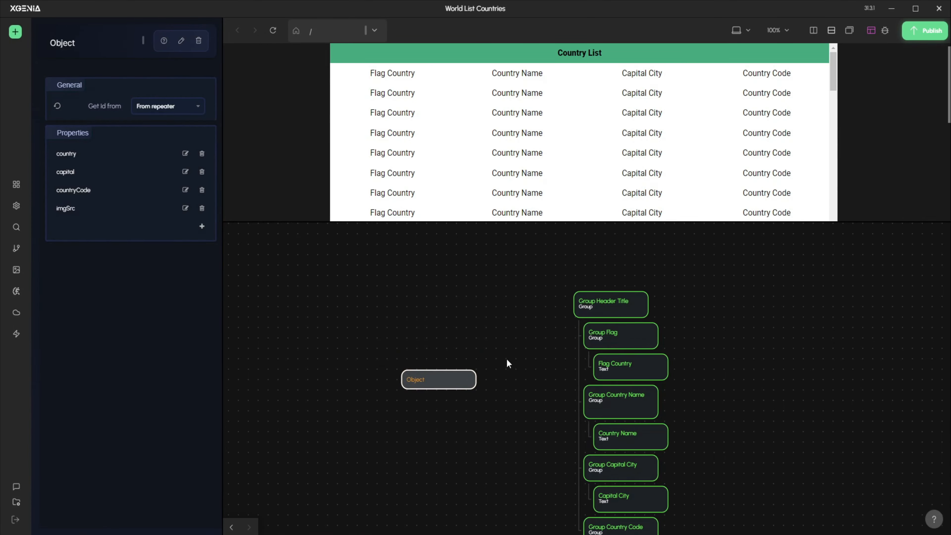
left_click_drag(705, 369, 635, 369)
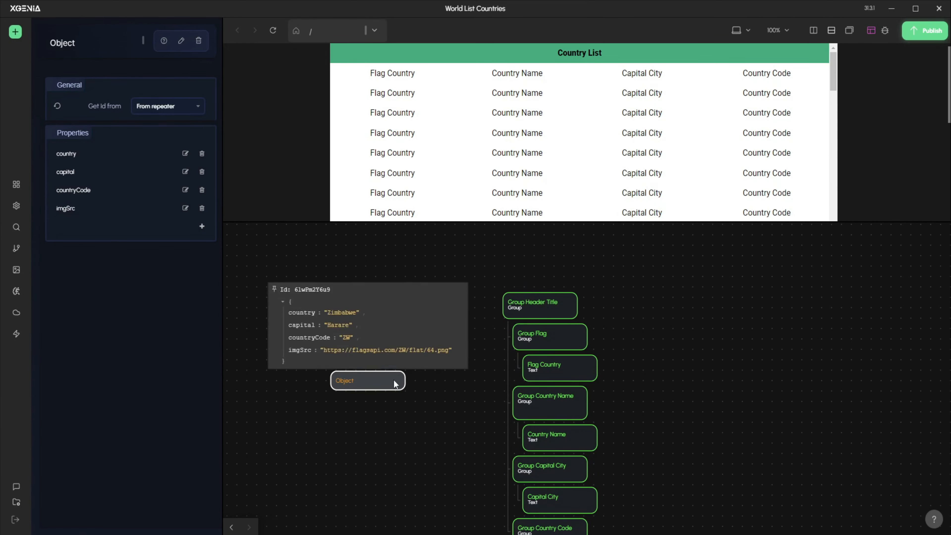
mouse_move(393, 379)
left_mouse_down()
mouse_move(407, 398)
mouse_move(401, 372)
left_mouse_up()
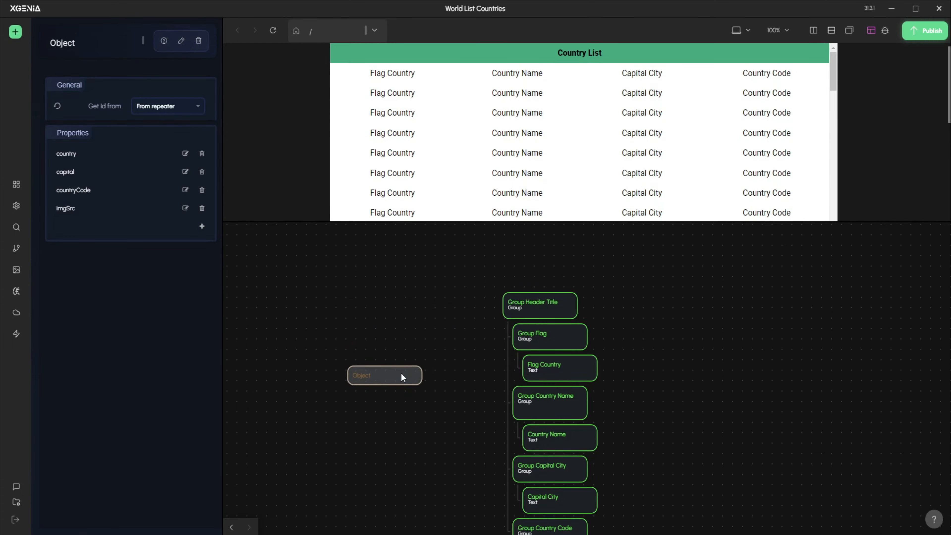
left_click_drag(456, 395, 444, 346)
scroll(444, 345, "down", 1)
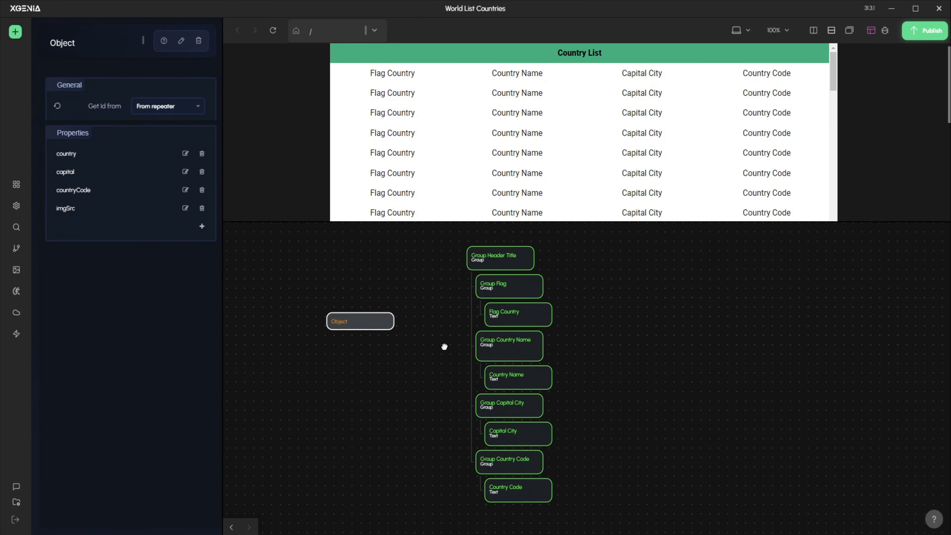
mouse_move(389, 328)
left_mouse_down()
mouse_move(392, 352)
mouse_move(402, 350)
mouse_move(364, 344)
mouse_move(378, 340)
left_mouse_up()
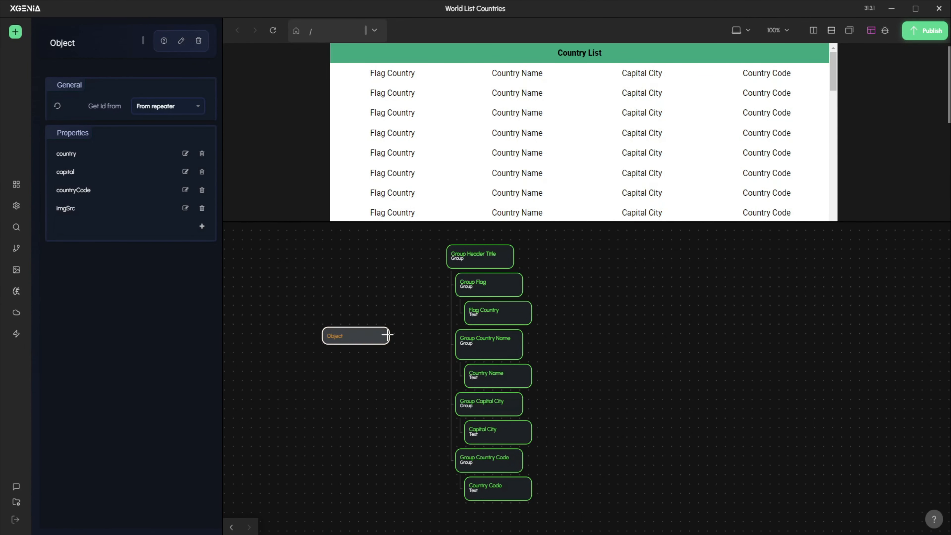
- Replace the Flag Country text with an Image node nested in Group Flag
left_click_drag(626, 323, 485, 310)
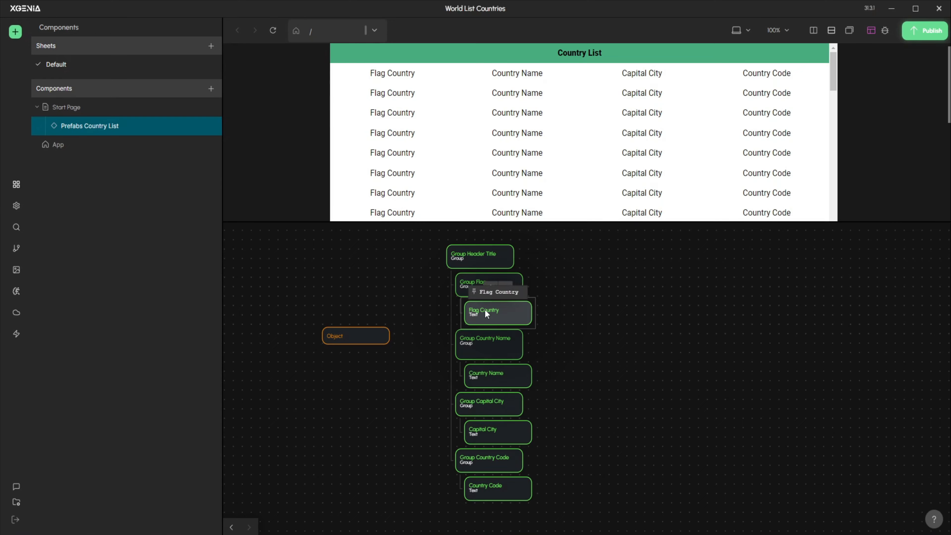
key("Delete")
right_click(580, 321)
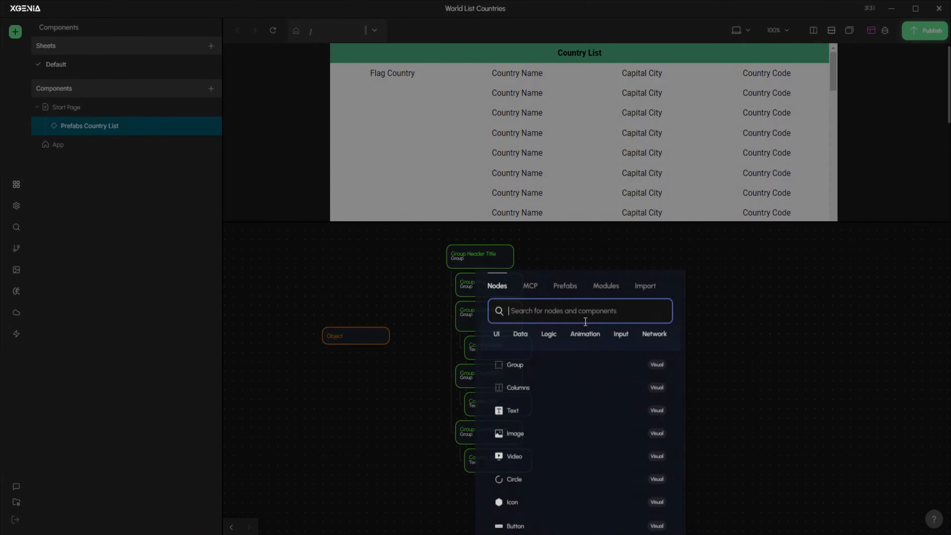
type("ima")
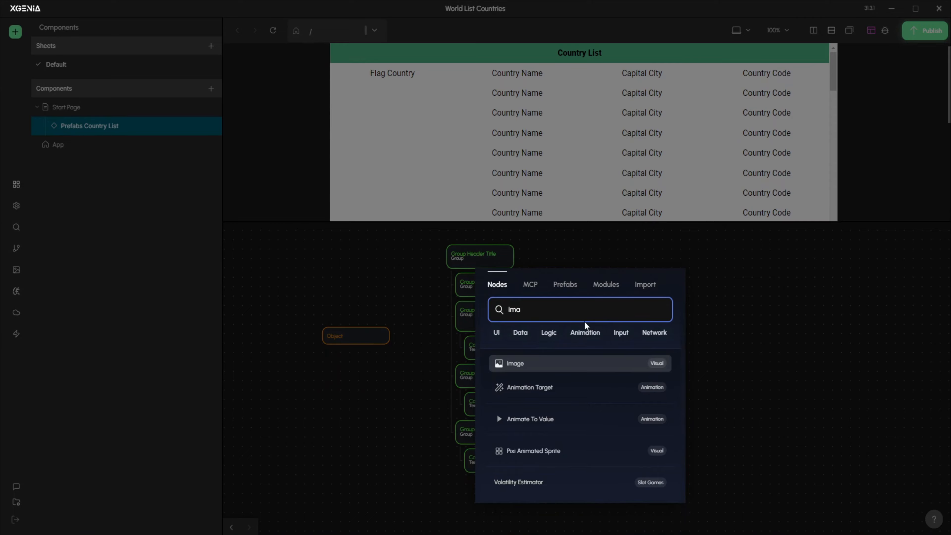
key("Return")
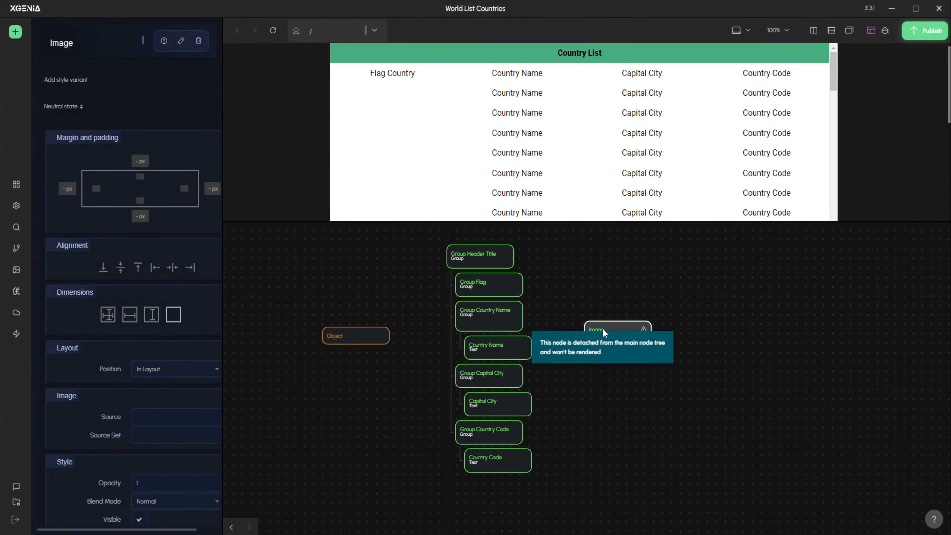
left_click_drag(603, 329, 524, 296)
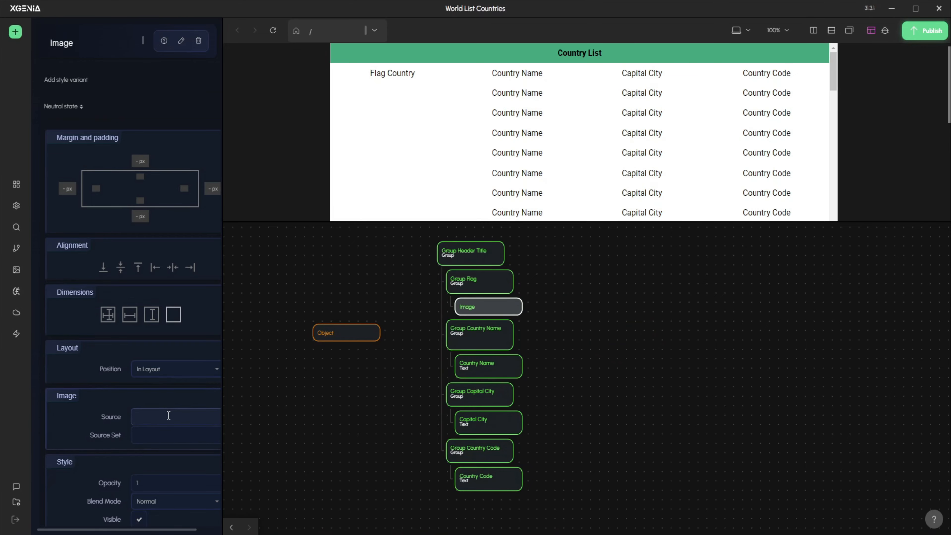
- Connect the Object node's imgSrc output to the Image node's Source input
mouse_move(380, 334)
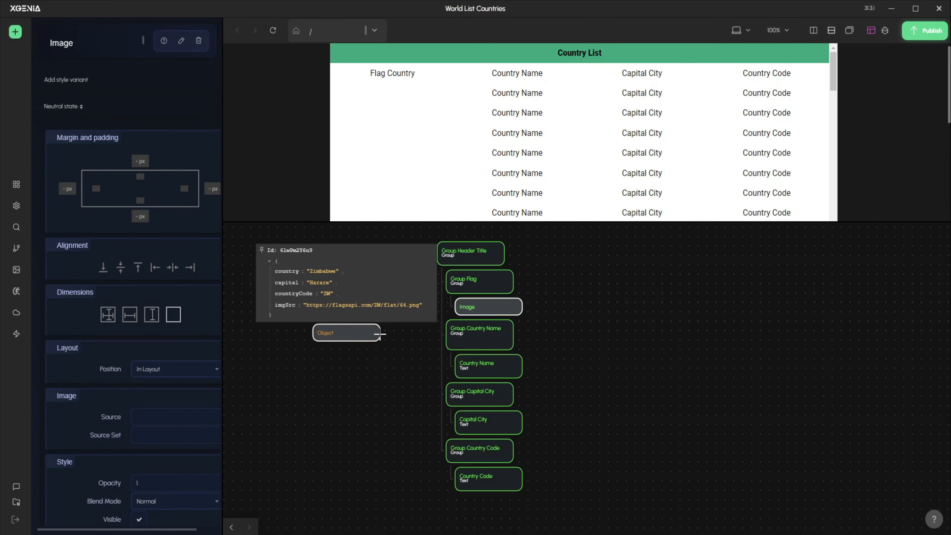
left_click_drag(379, 335, 459, 308)
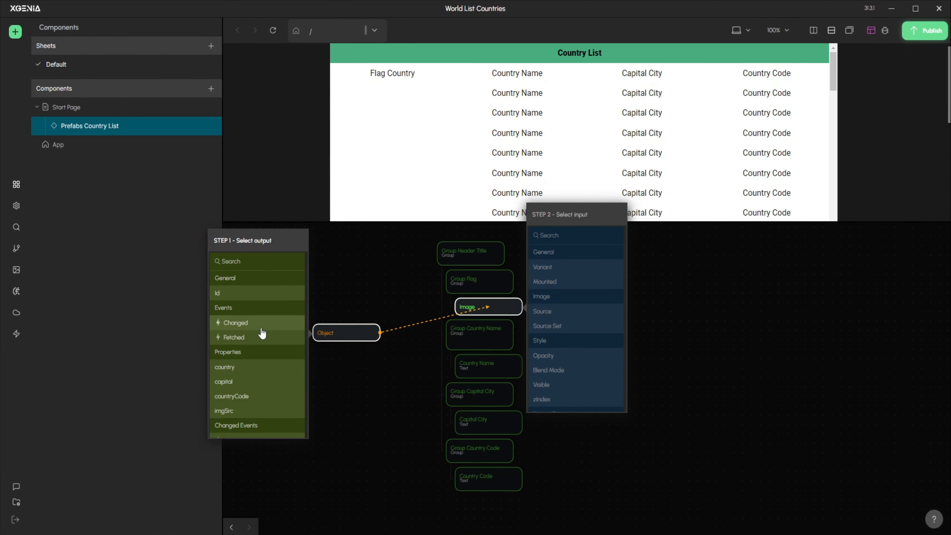
scroll(264, 352, "down", 1)
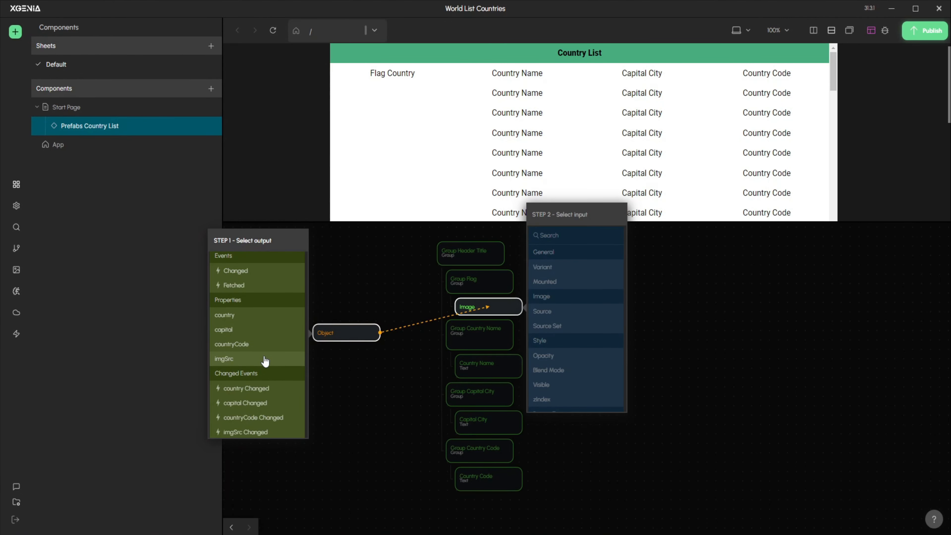
left_click(264, 359)
left_click(591, 312)
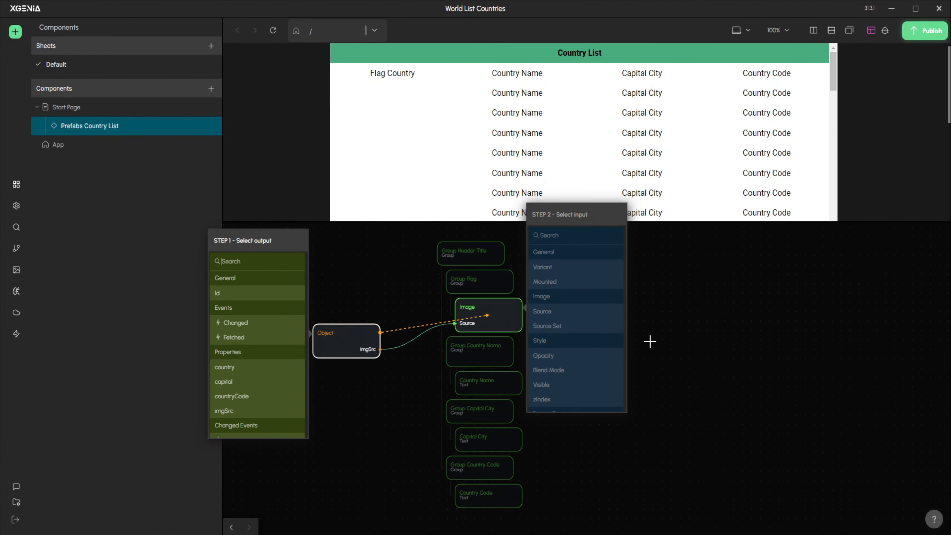
left_click(664, 351)
- Move the connected Object node slightly higher and closer to the Image node
left_click_drag(353, 337, 358, 306)
left_click_drag(377, 353, 366, 328)
left_click_drag(359, 295, 361, 311)
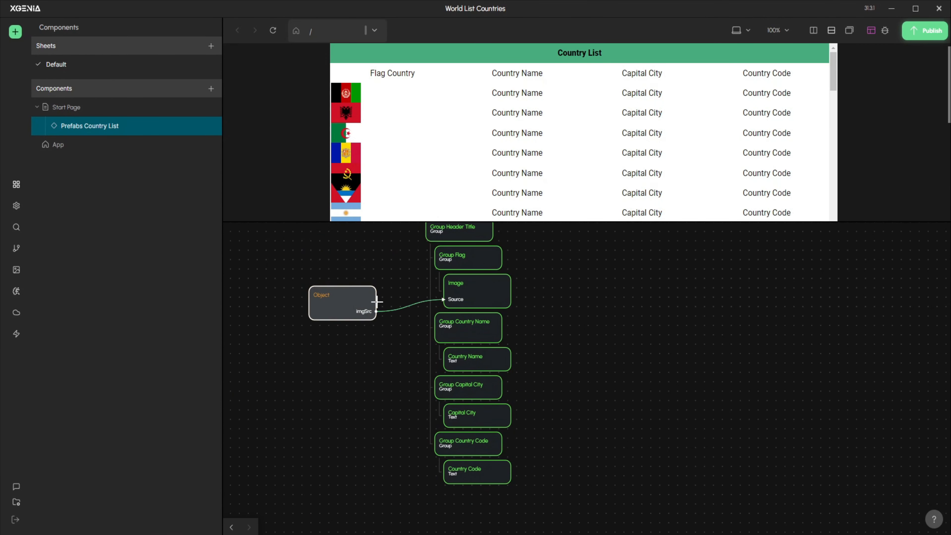
- Align the Image node under Group Flag horizontally to the center
left_click(494, 298)
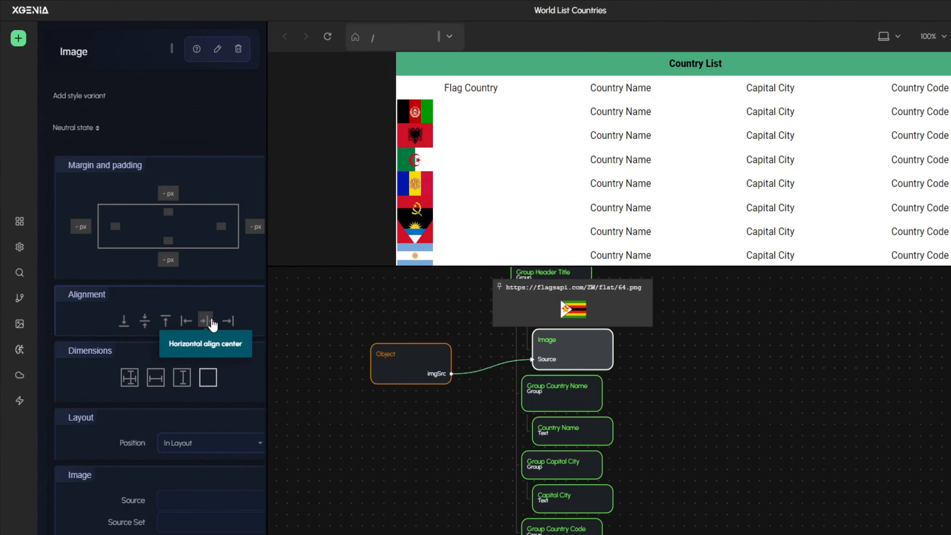
left_click(212, 323)
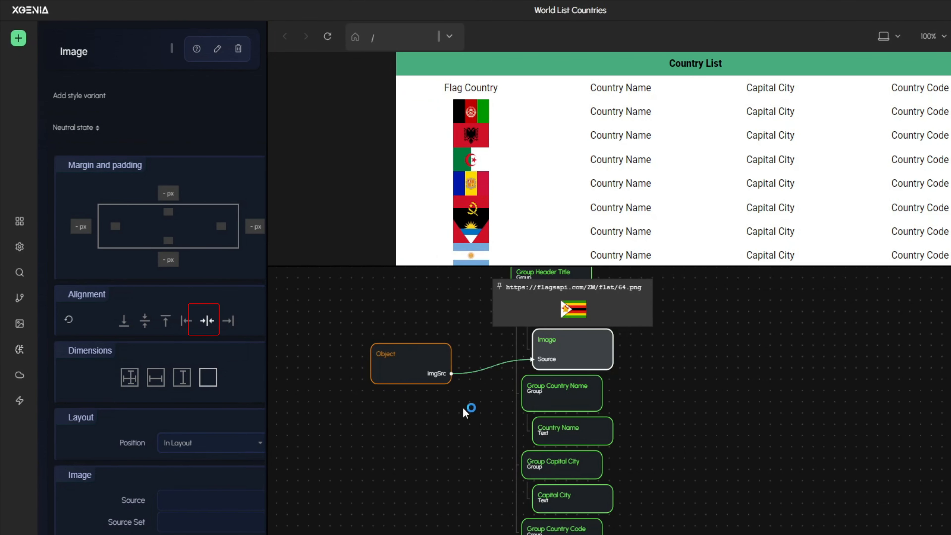
- Connect the Object node's country output to the Text input of the Country Name node
mouse_move(407, 371)
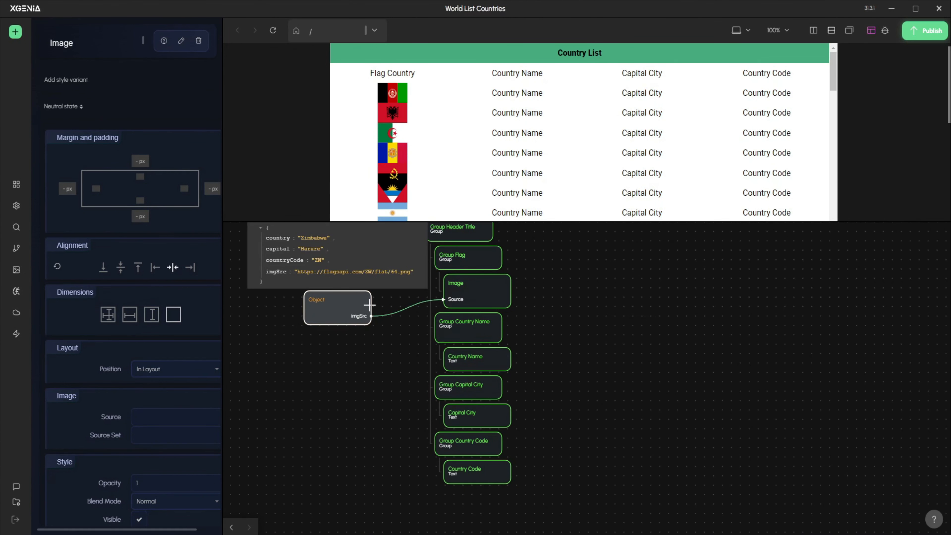
left_click_drag(372, 306, 451, 356)
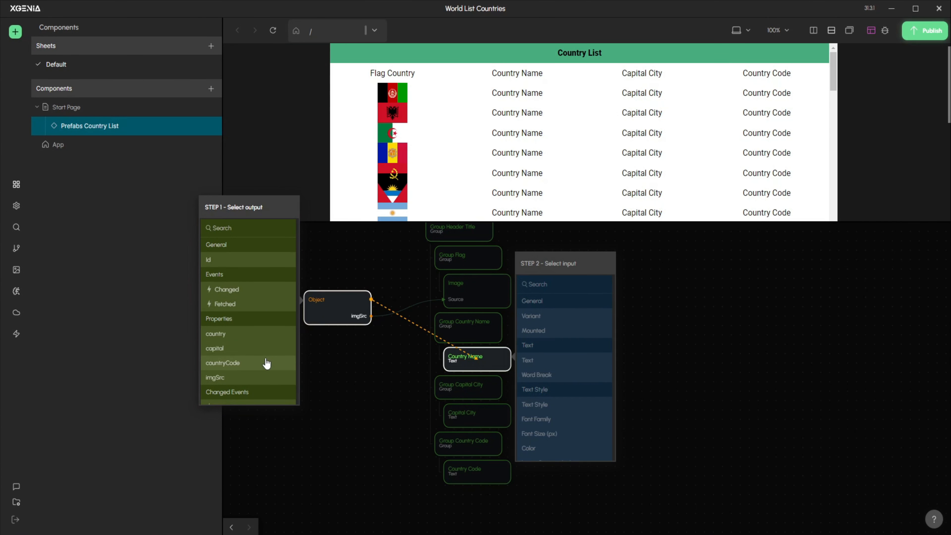
left_click(261, 333)
scroll(262, 334, "down", 1)
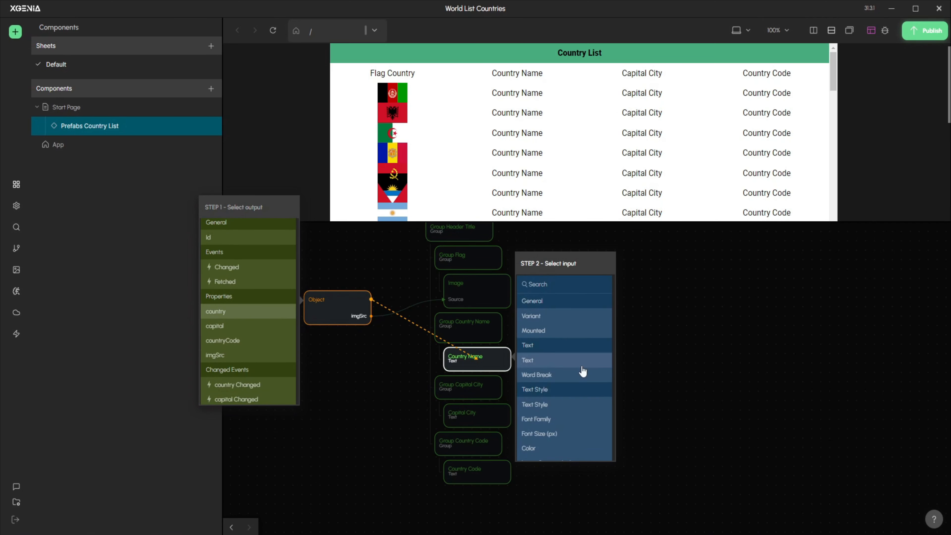
left_click(579, 360)
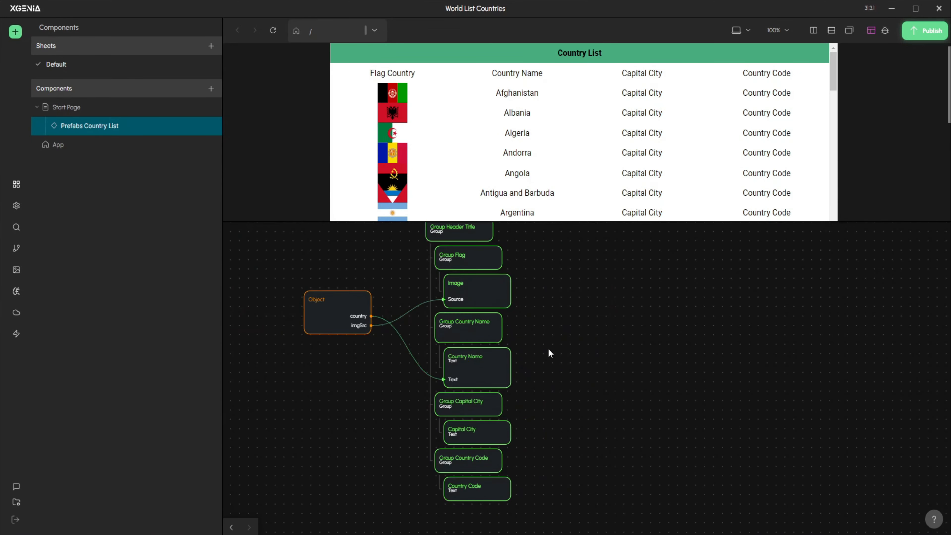
- Connect the Object node's capital output to the Text input of the Capital City node
left_click_drag(353, 310, 350, 345)
left_click_drag(361, 384, 461, 384)
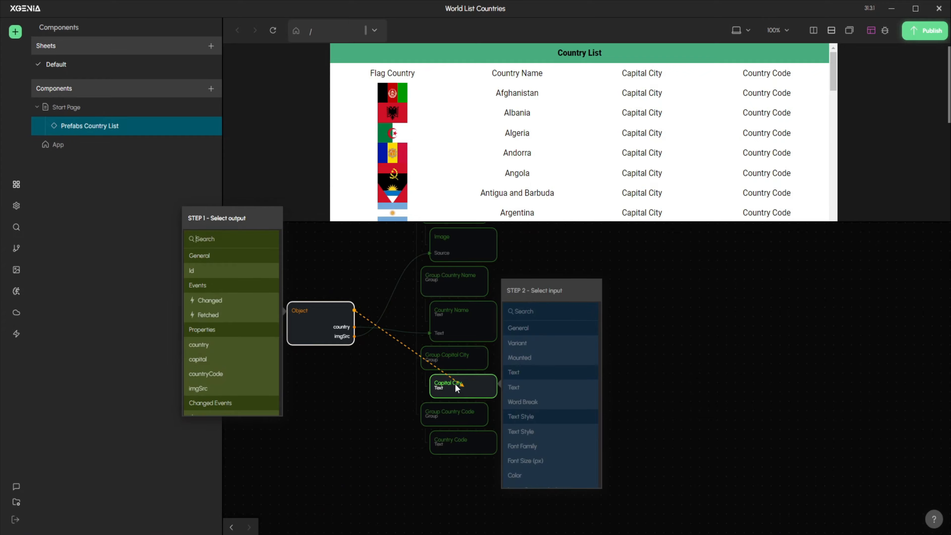
left_click(234, 365)
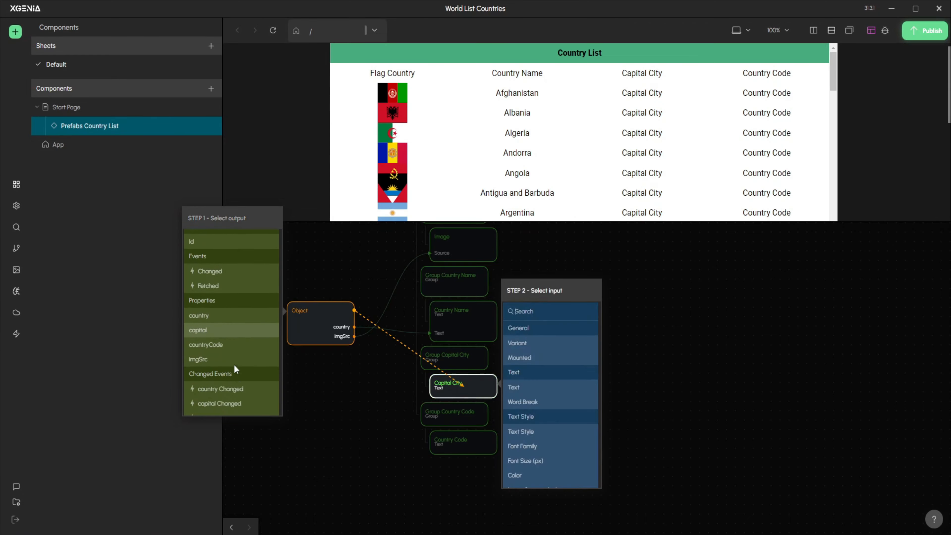
left_click(536, 386)
left_click(607, 390)
- Connect the Object node's countryCode output to the Text input of the Country Code node
left_click_drag(327, 332, 458, 458)
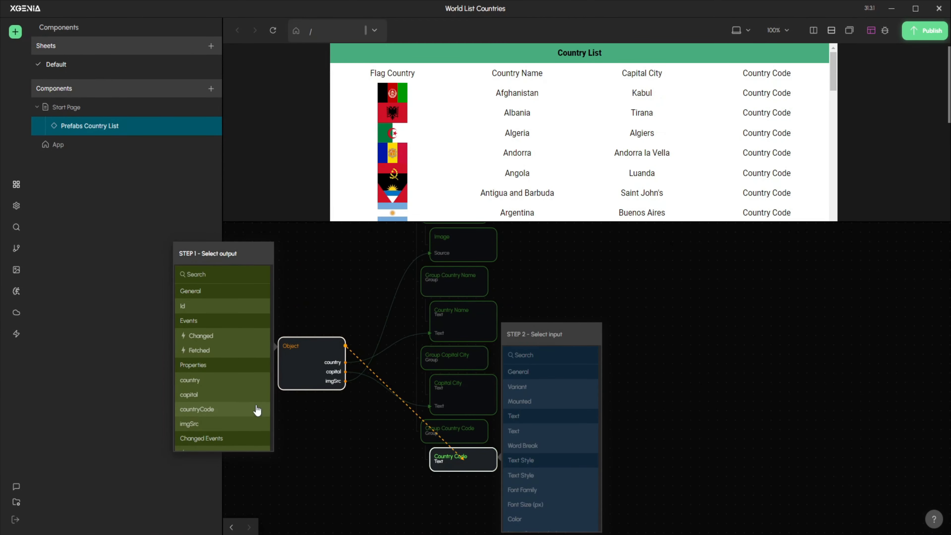
left_click(251, 419)
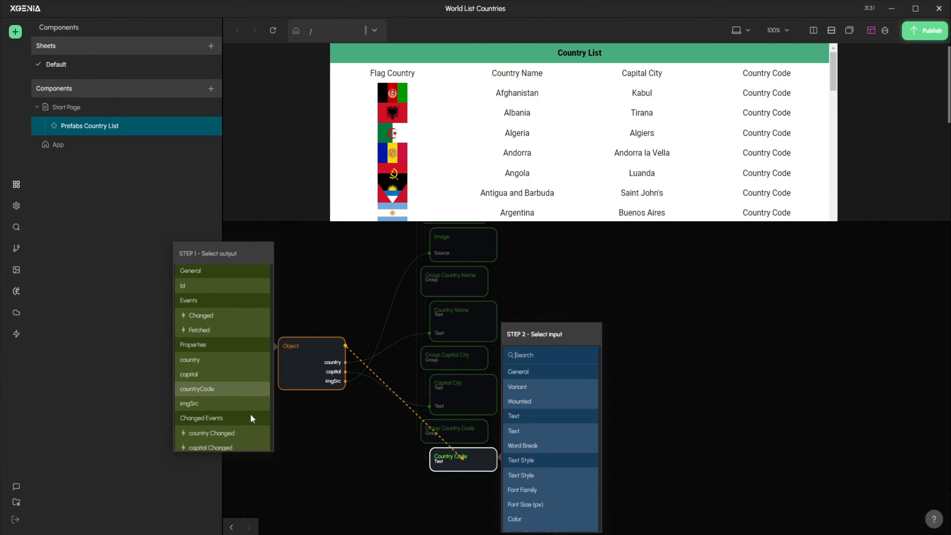
left_click(560, 431)
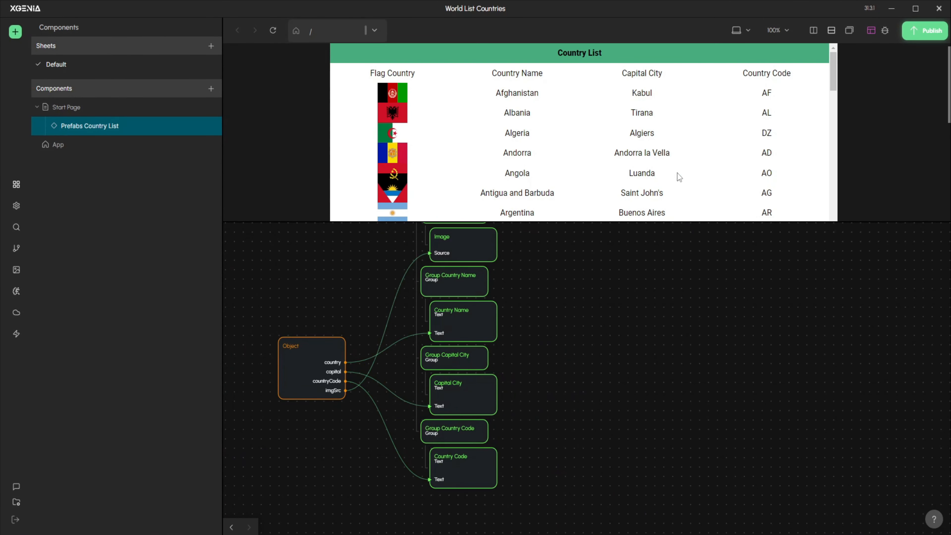
- Look through the previewed country list, checking the flag, name, capital and code in each row
scroll(674, 165, "down", 2)
scroll(648, 208, "down", 20)
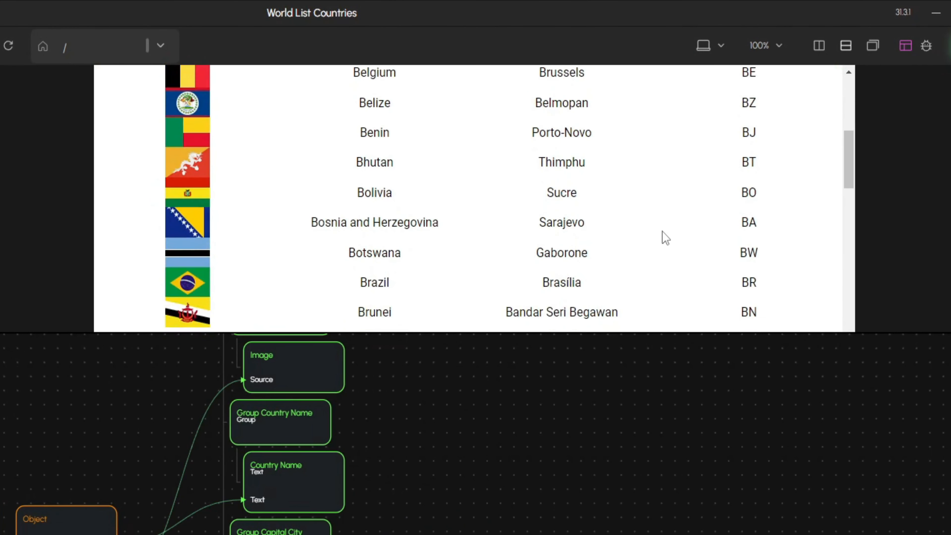
scroll(807, 259, "down", 16)
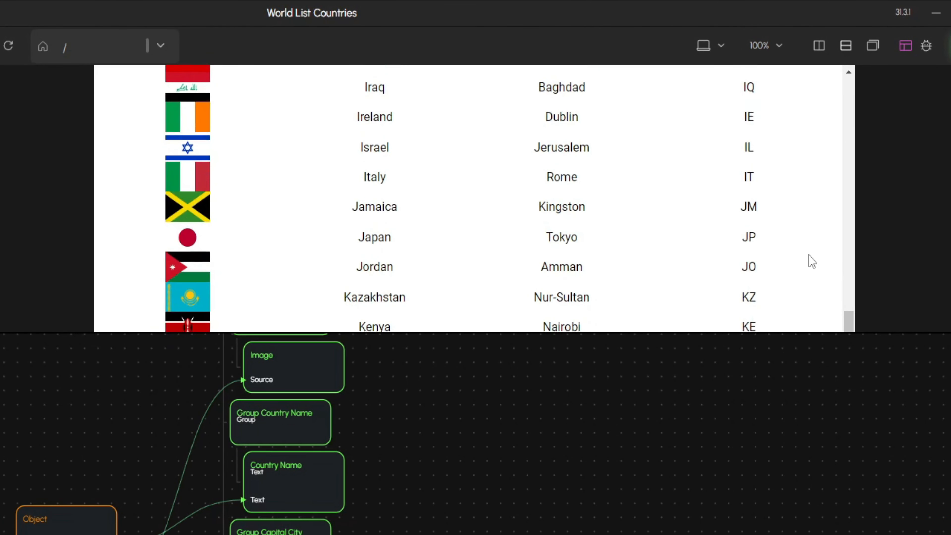
scroll(804, 258, "down", 3)
scroll(787, 252, "up", 20)
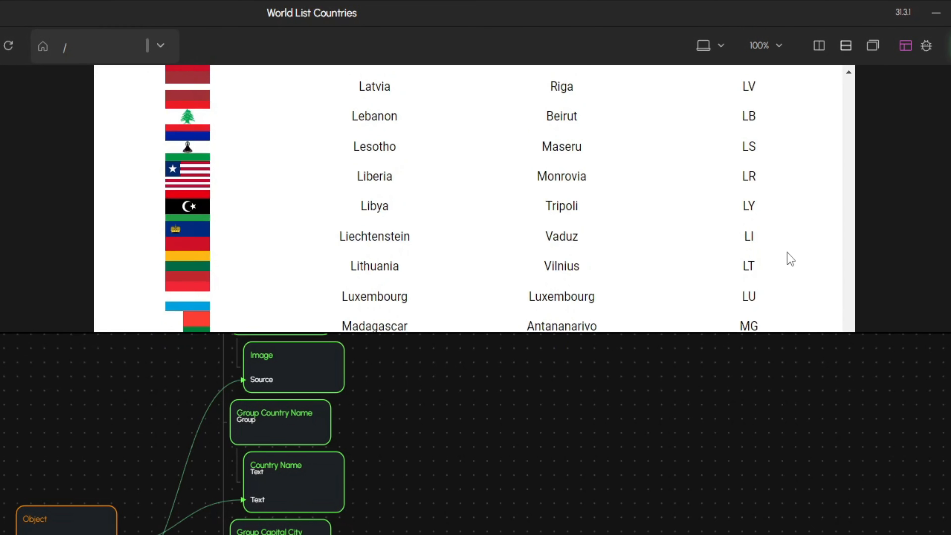
scroll(790, 258, "up", 20)
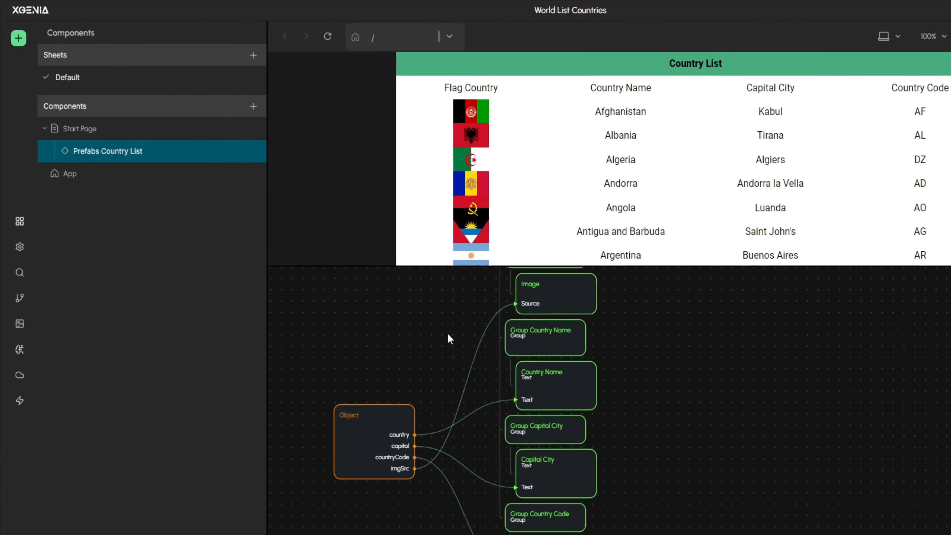
- Open the Start Page component and add a Group node directly above the Repeater in Group Main Content Page
left_click(124, 111)
left_click_drag(655, 499, 624, 413)
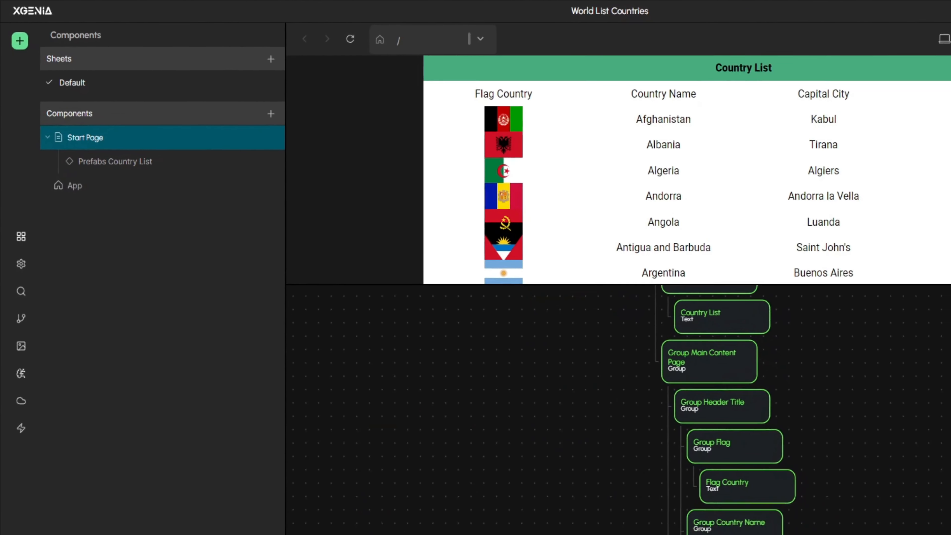
left_click_drag(626, 521, 600, 333)
right_click(398, 405)
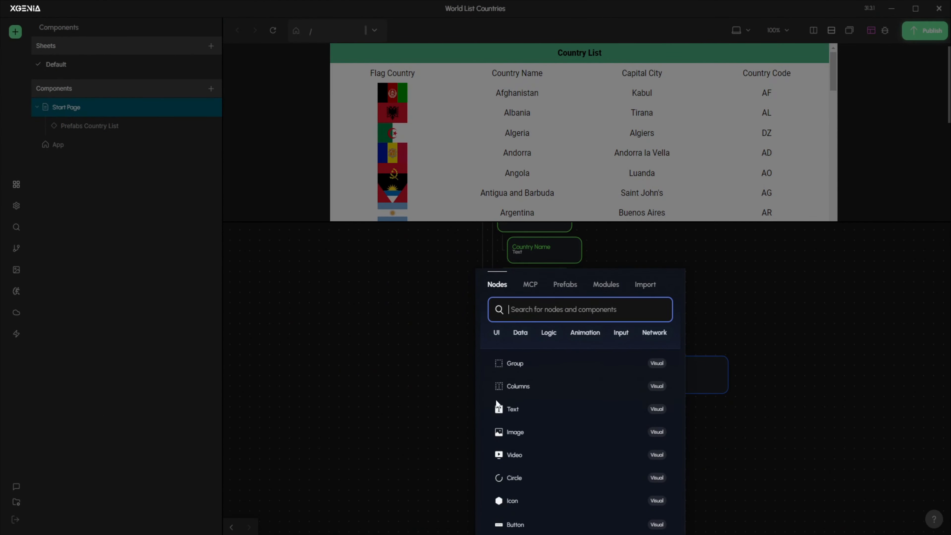
left_click(516, 363)
left_click_drag(434, 416, 508, 390)
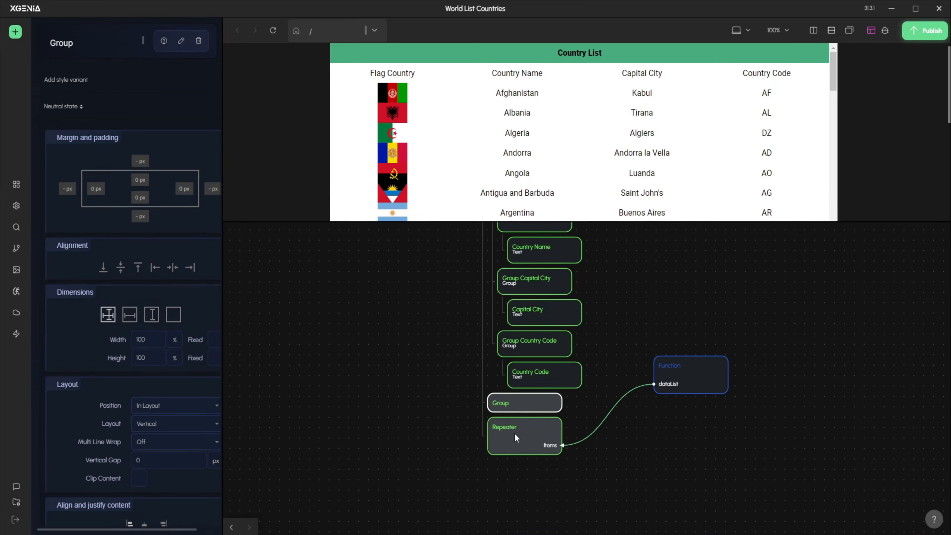
- Nest the Repeater inside the new Group node
left_click_drag(516, 438, 545, 416)
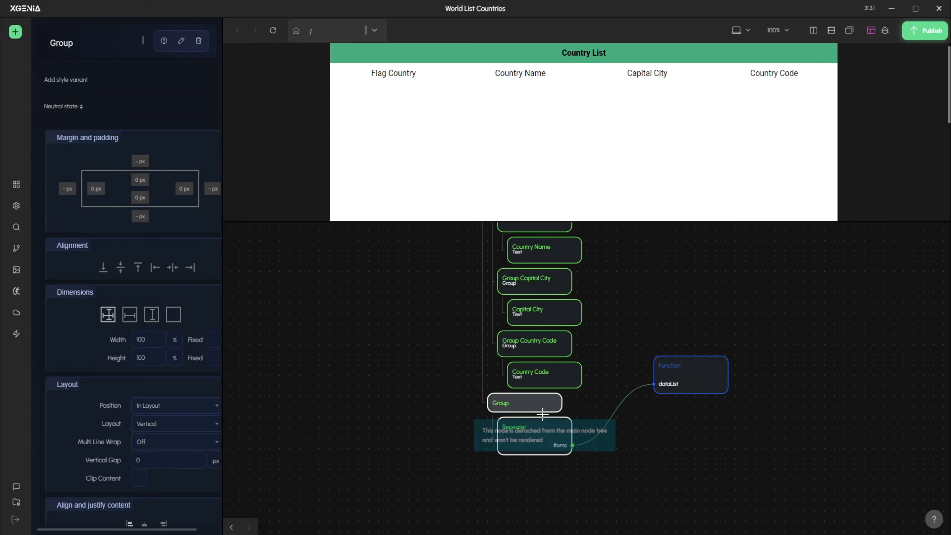
left_click(526, 406)
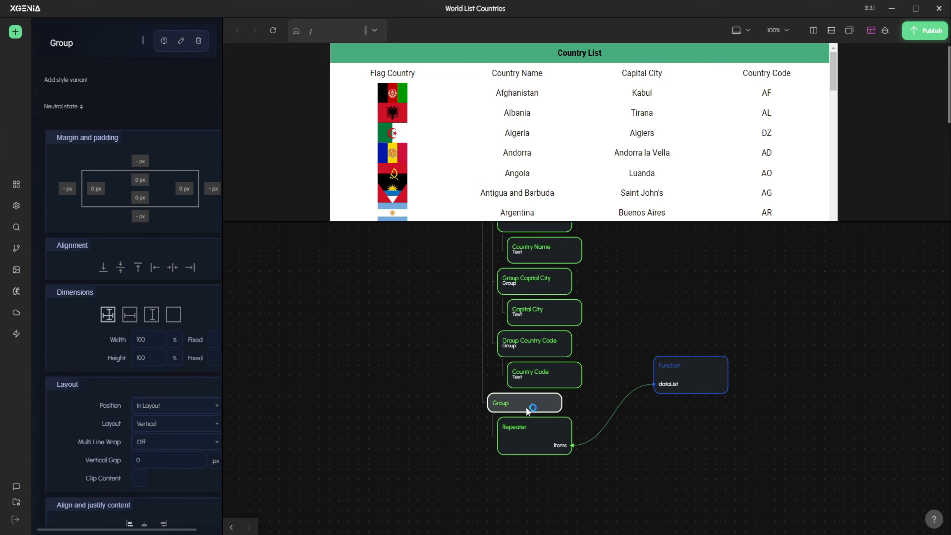
left_click(670, 388)
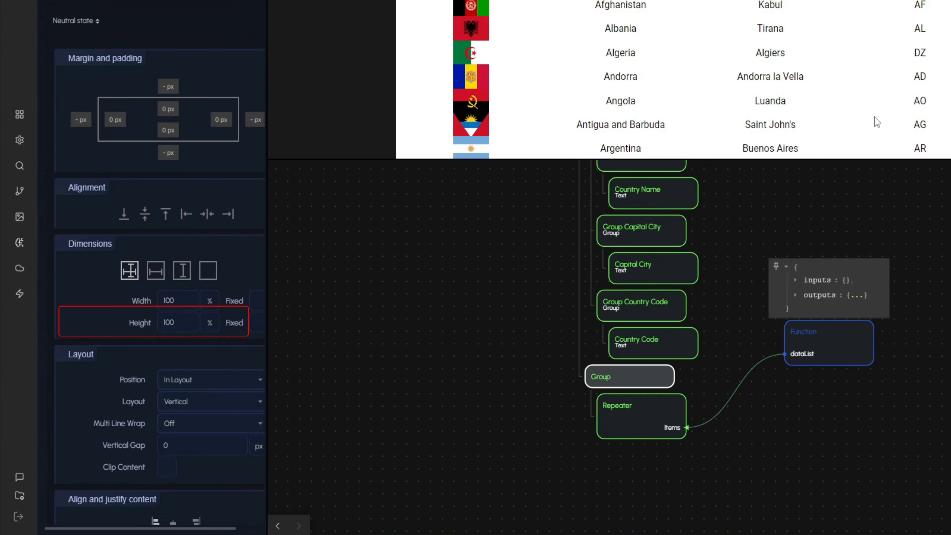
- Set the height of the Group around the Repeater to 90 vh
double_click(184, 324)
type("90")
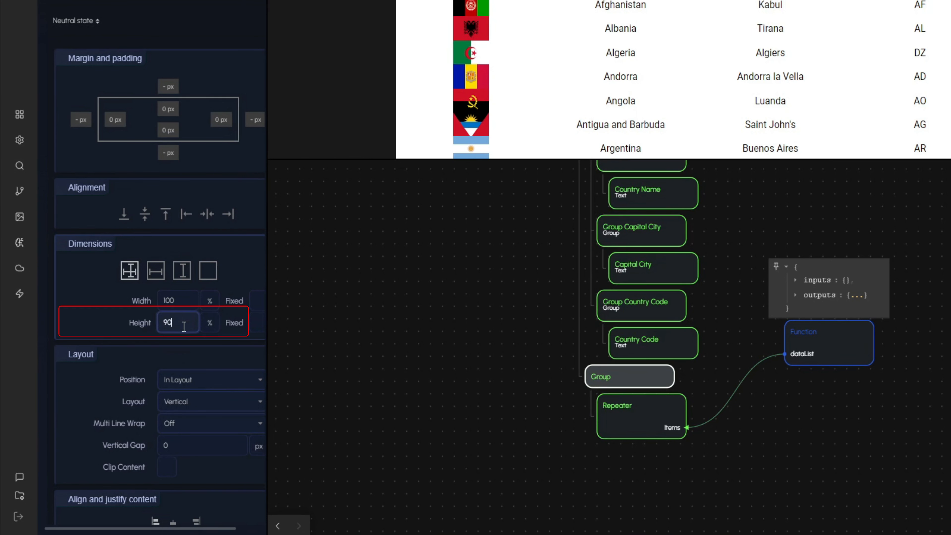
key("Return")
left_click(210, 322)
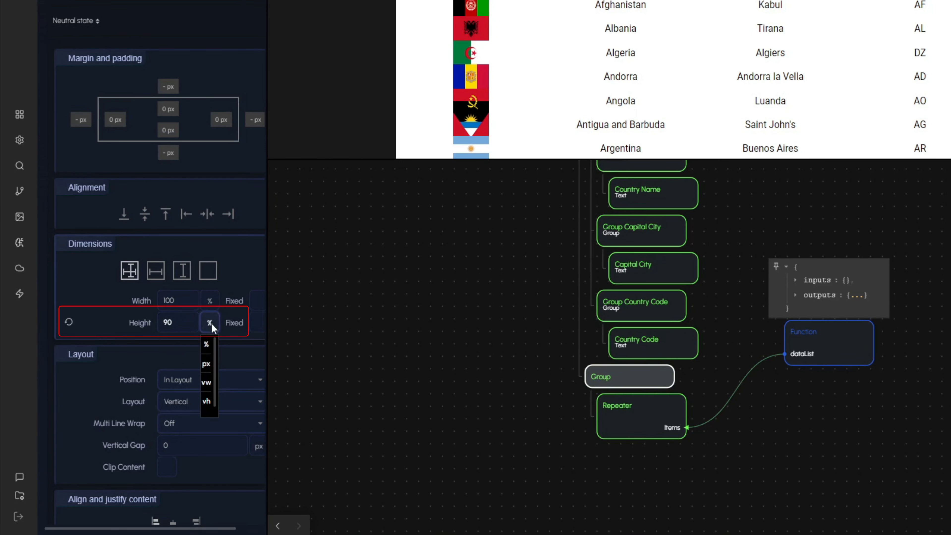
left_click(212, 403)
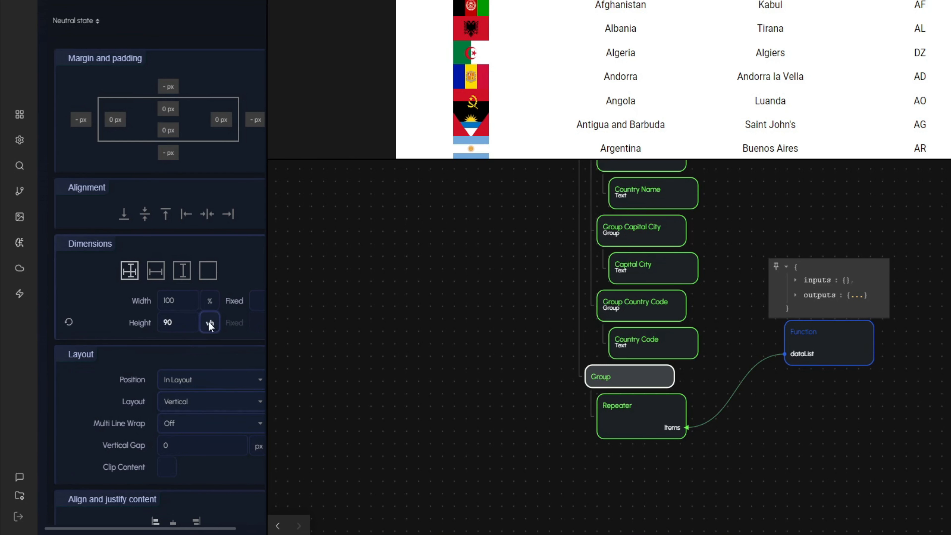
- Turn on Clip Content and Enable Scroll for the Group that holds the Repeater
scroll(180, 320, "down", 2)
scroll(710, 67, "down", 3)
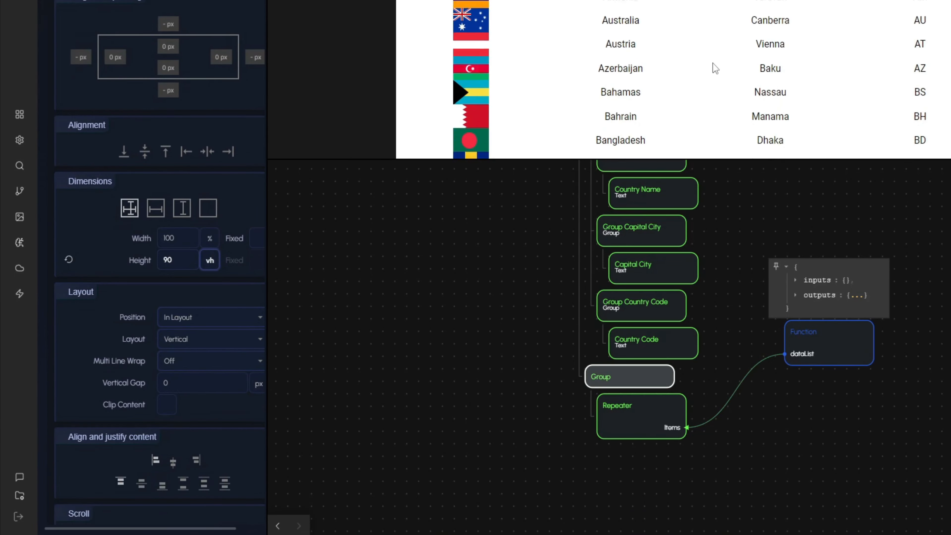
scroll(710, 67, "up", 2)
scroll(208, 339, "down", 2)
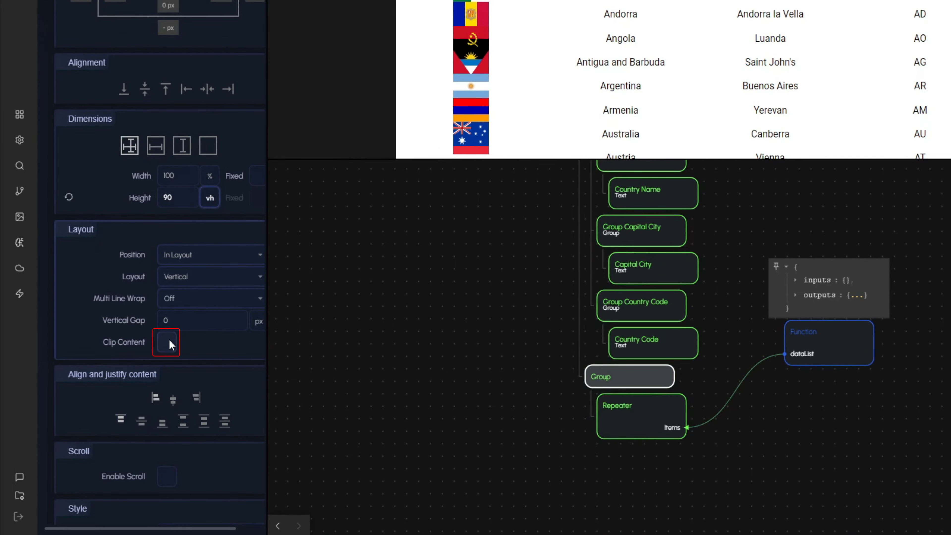
left_click(170, 341)
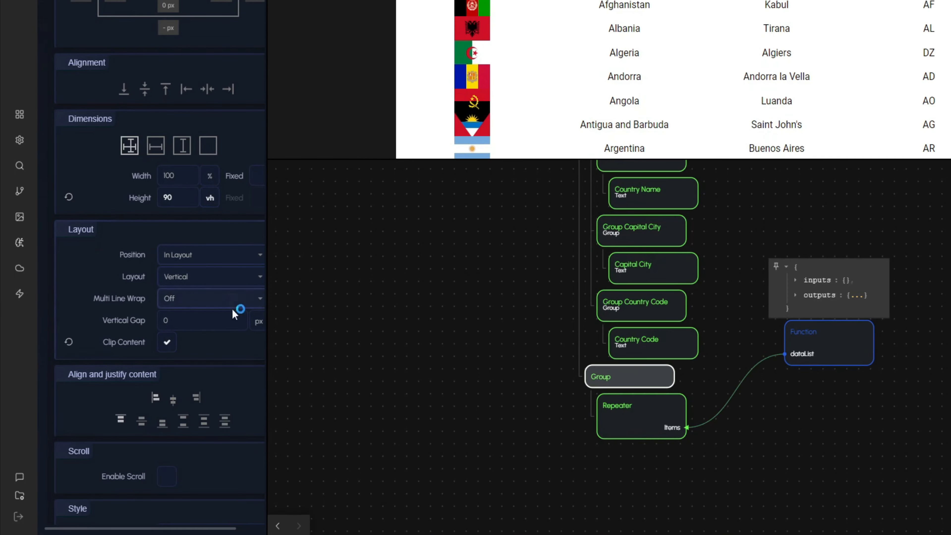
scroll(193, 351, "down", 3)
scroll(195, 353, "down", 1)
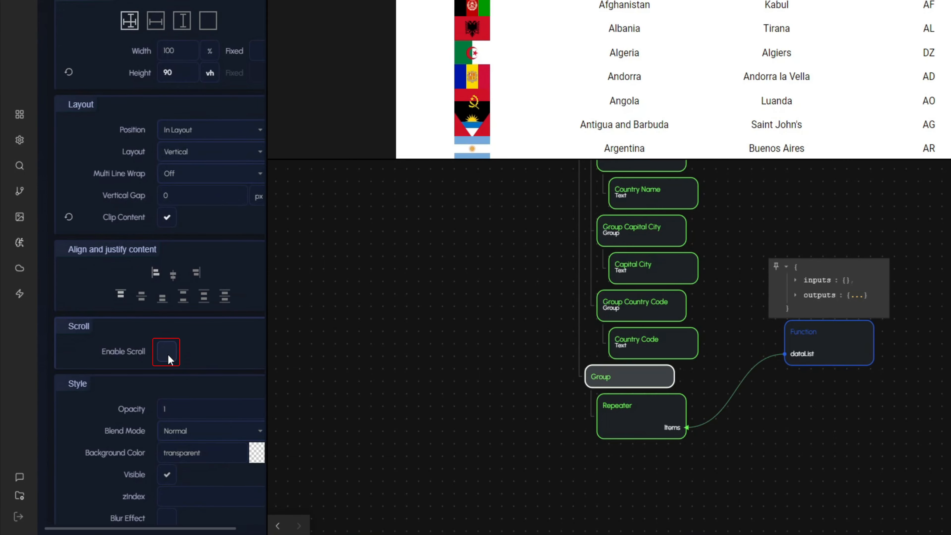
left_click(167, 354)
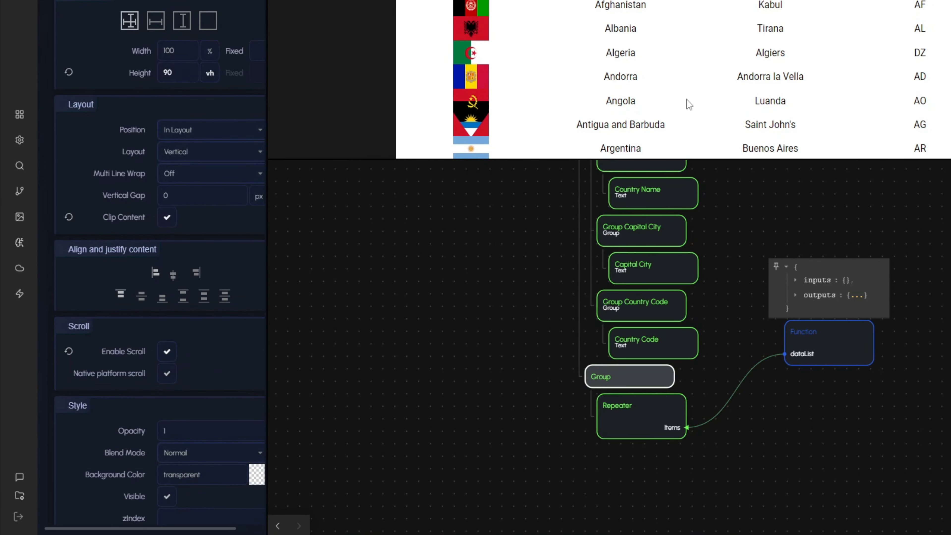
- Turn off Native platform scroll for the Group that holds the Repeater
left_click_drag(689, 105, 689, 65)
left_click(613, 65)
scroll(176, 337, "down", 3)
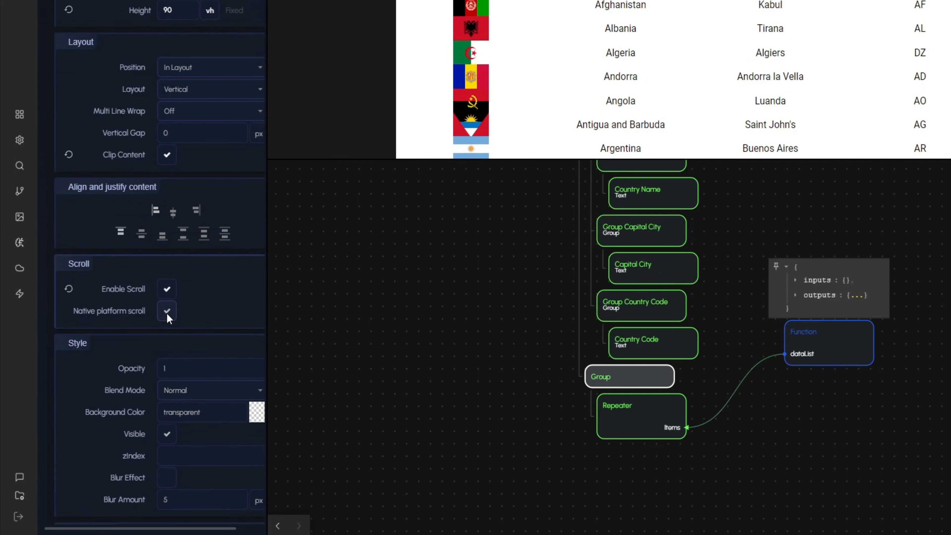
left_click(167, 312)
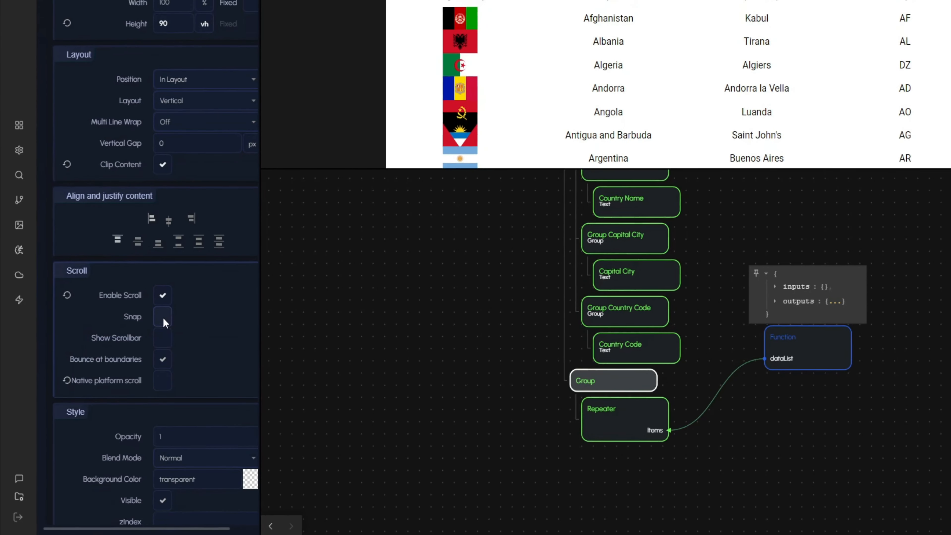
- Test scrolling of the country rows in the preview and check how the title and column headers behave
scroll(705, 110, "down", 3)
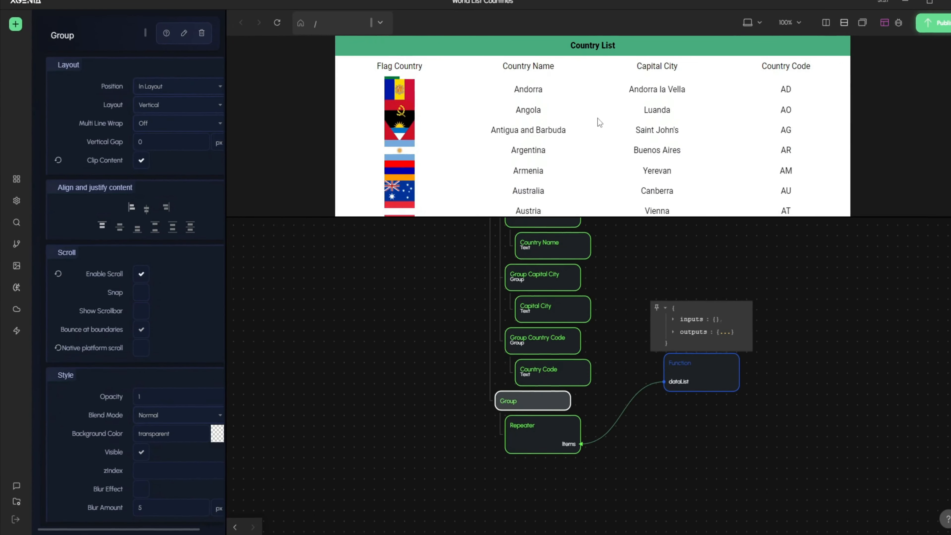
scroll(577, 137, "down", 9)
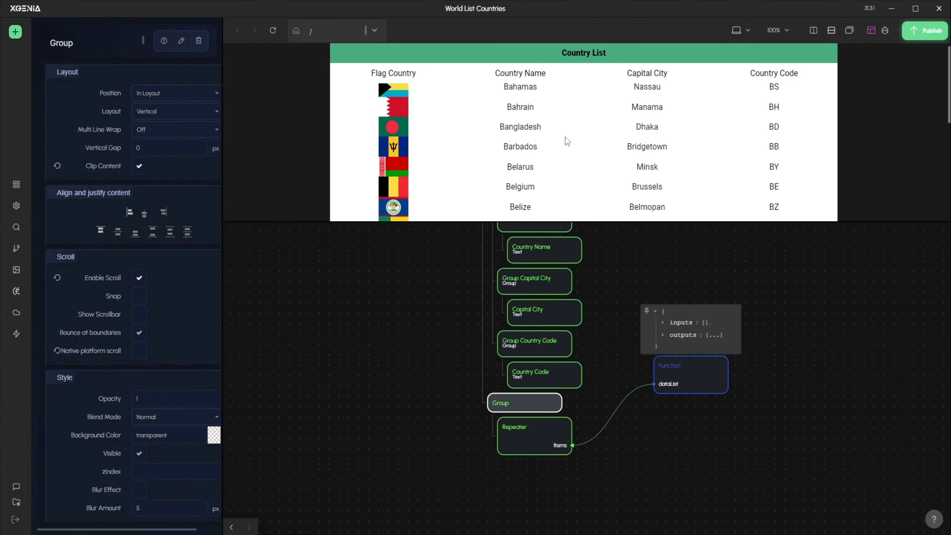
scroll(591, 186, "up", 10)
scroll(711, 168, "down", 3)
scroll(919, 161, "down", 3)
scroll(901, 162, "up", 4)
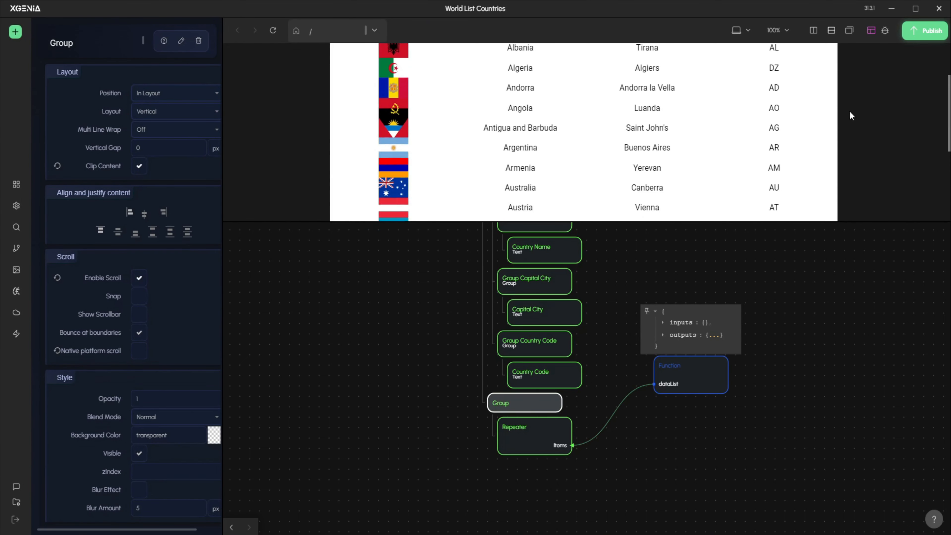
scroll(621, 112, "up", 3)
scroll(597, 184, "down", 9)
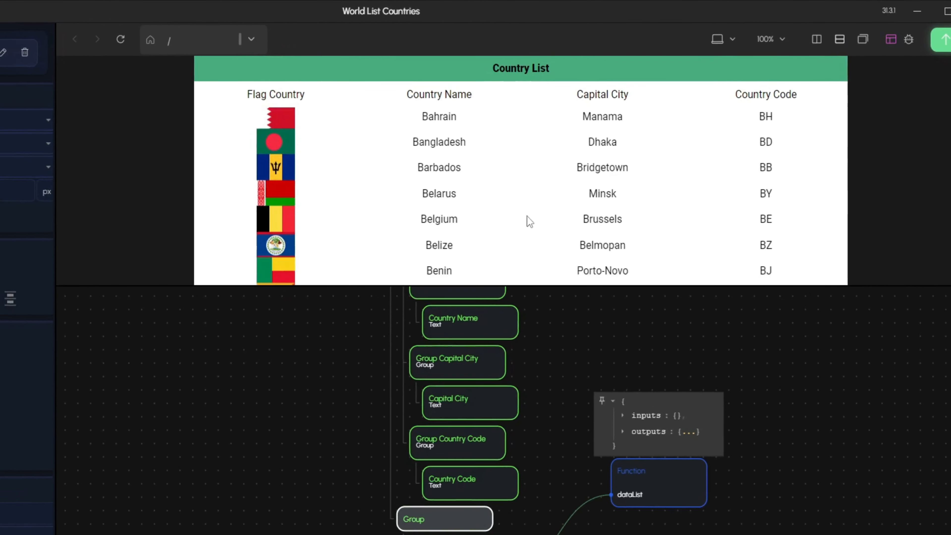
- Switch the preview to Fit viewport and check how the country rows scroll beneath the headers at that size
scroll(529, 221, "down", 6)
scroll(543, 189, "up", 1)
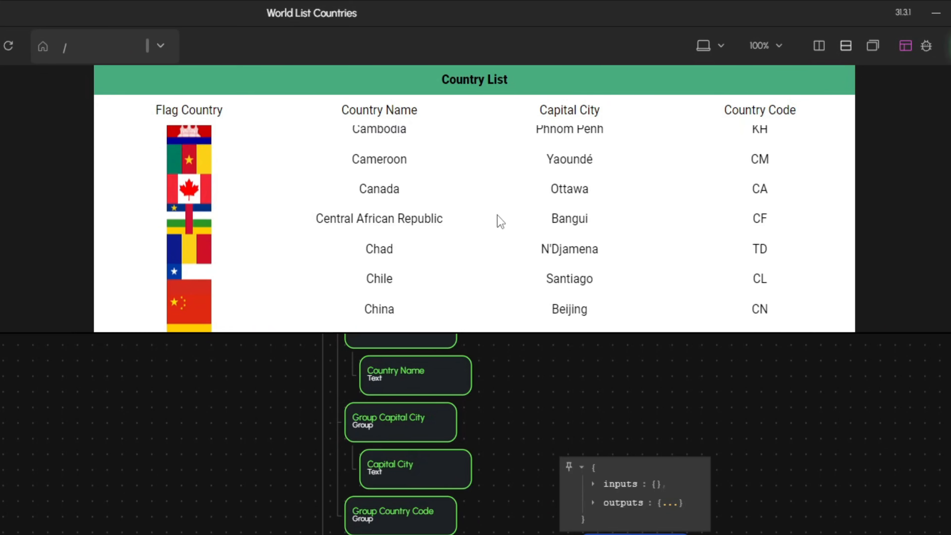
left_click(715, 48)
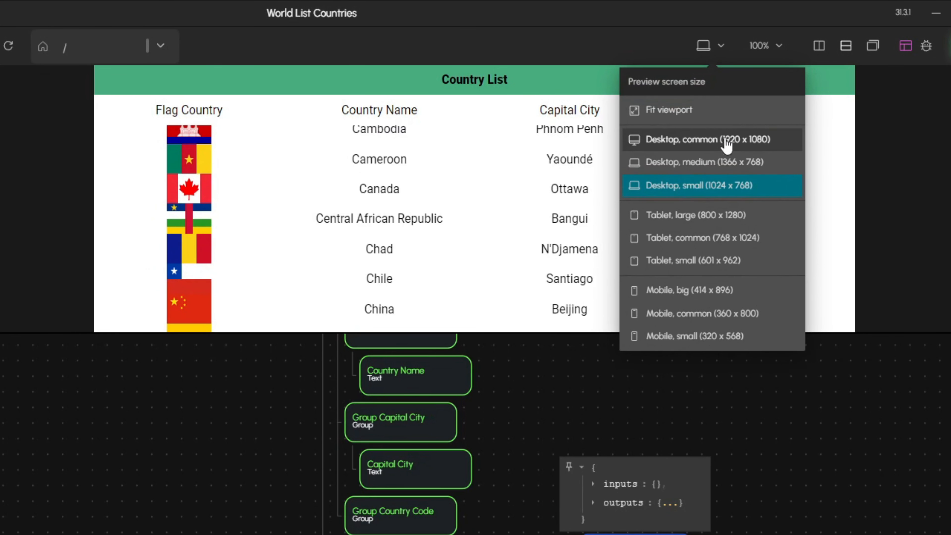
left_click(709, 112)
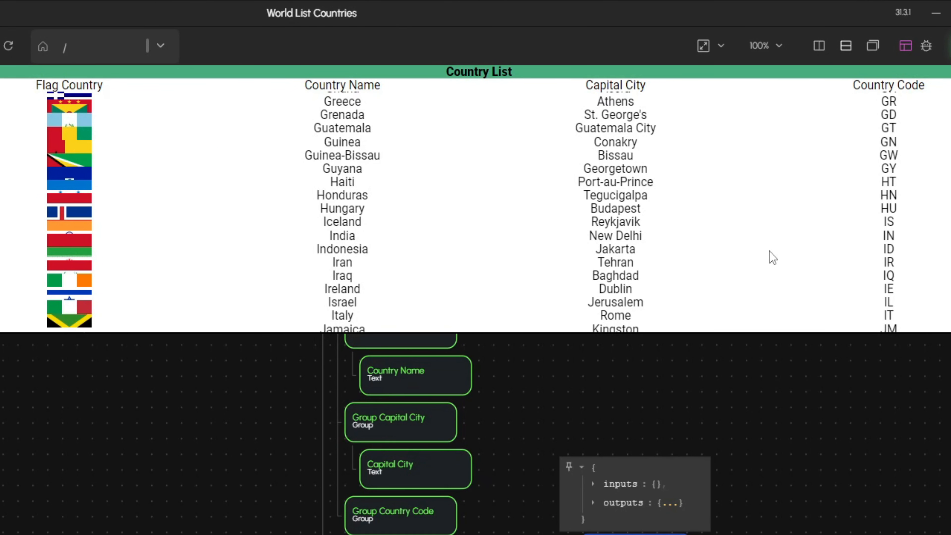
scroll(558, 225, "down", 2)
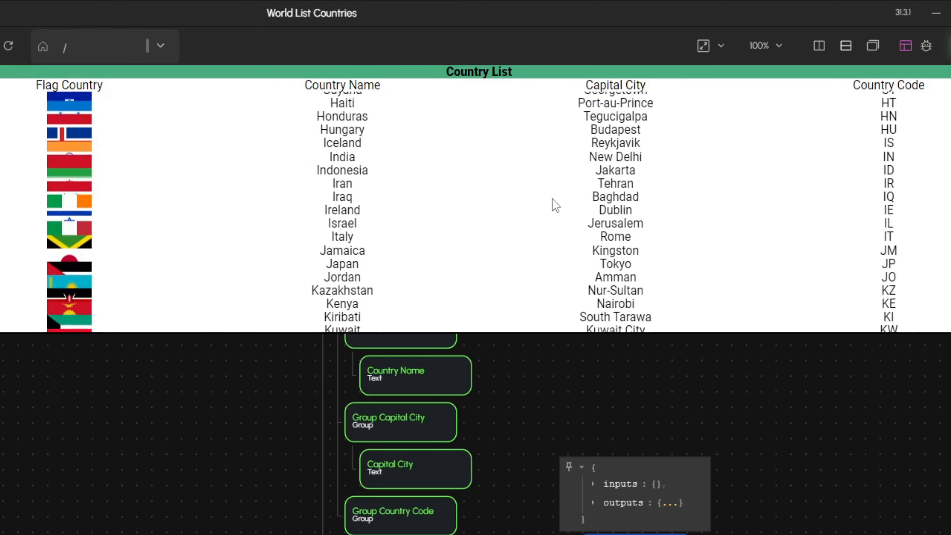
scroll(552, 203, "up", 14)
scroll(563, 174, "up", 9)
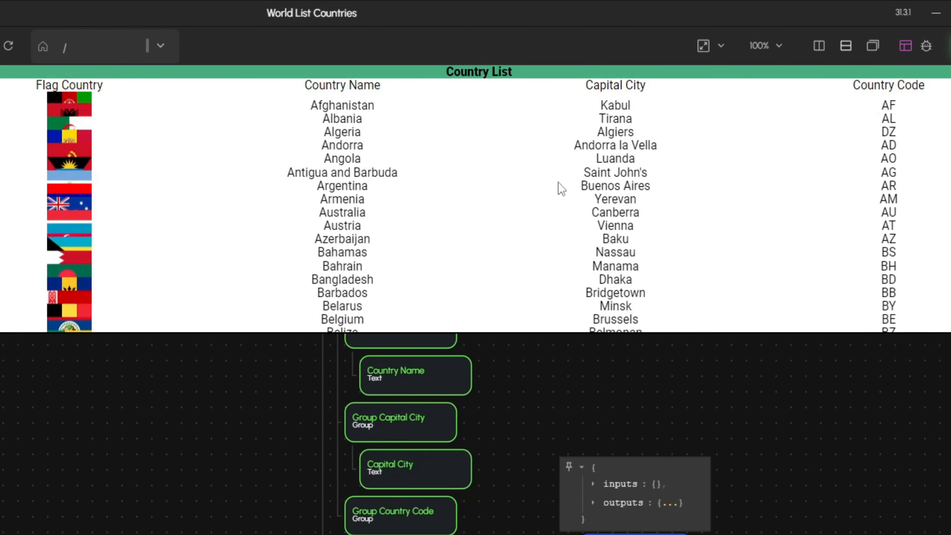
scroll(531, 206, "down", 6)
scroll(580, 141, "down", 10)
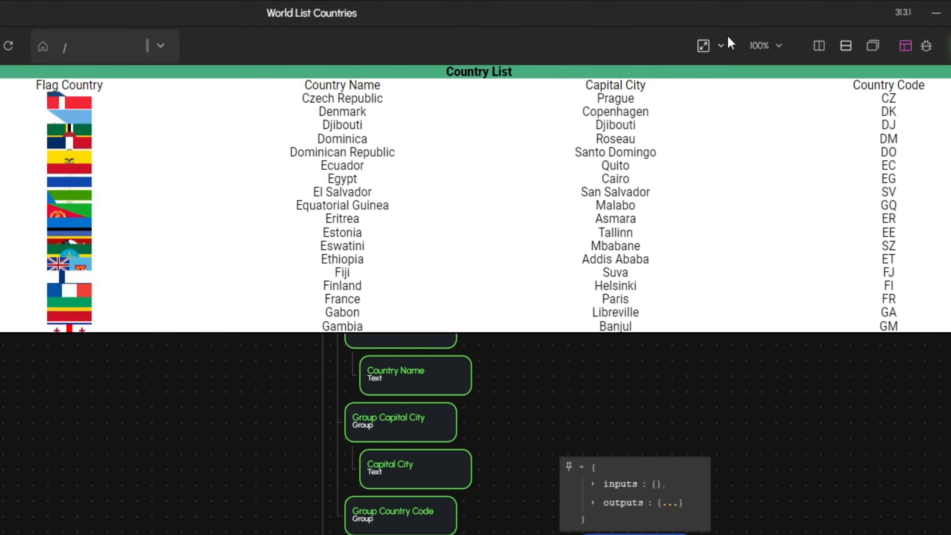
- Return the preview to Desktop, small (1024 x 768) and review the country rows back to the start of the list
left_click(708, 48)
left_click(723, 191)
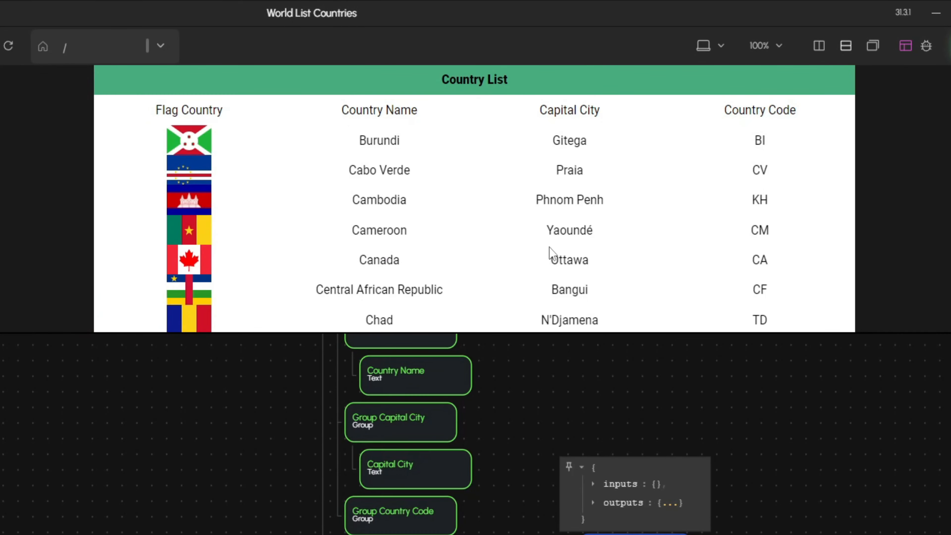
scroll(549, 253, "down", 8)
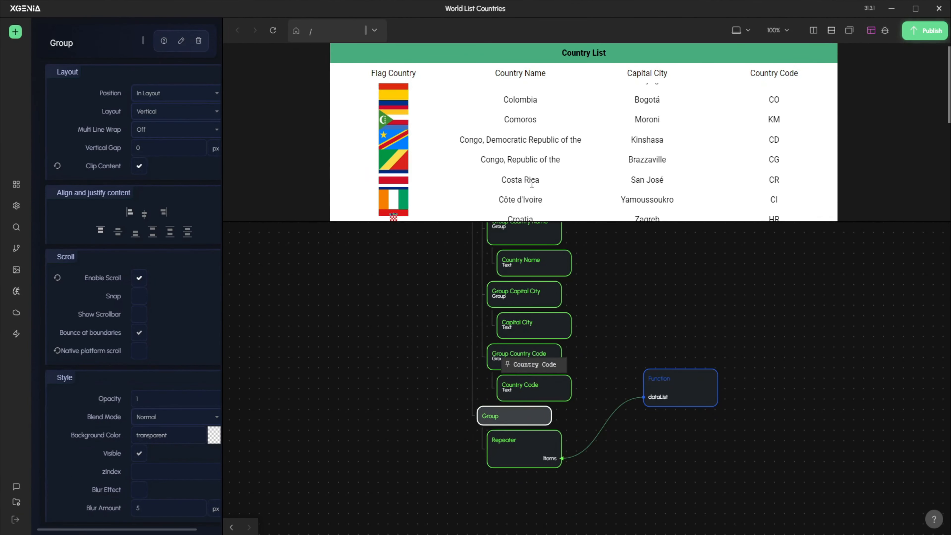
scroll(532, 184, "down", 1)
scroll(539, 183, "up", 10)
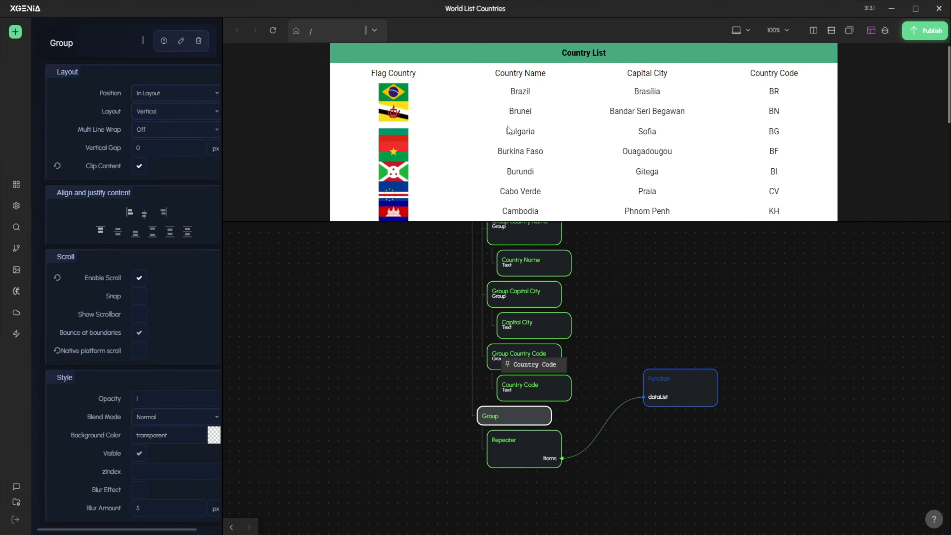
scroll(524, 135, "up", 8)
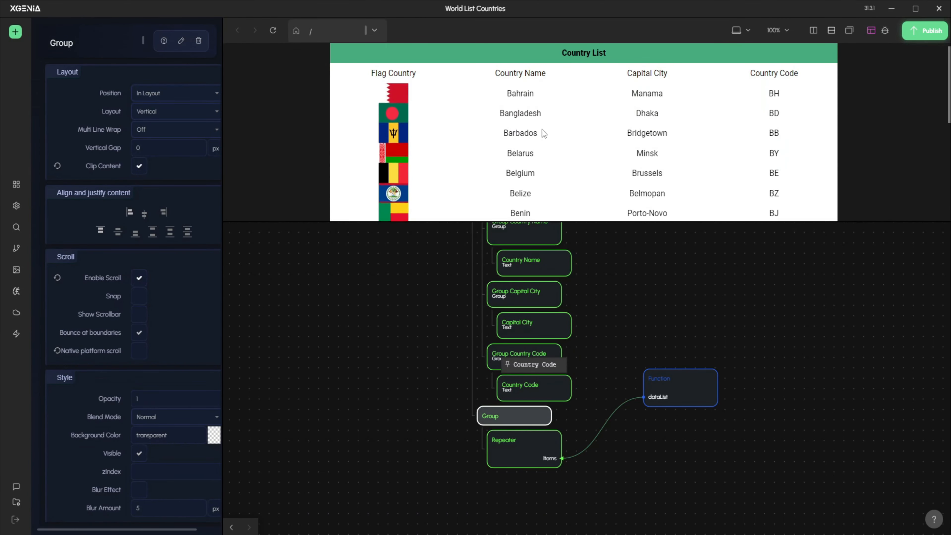
scroll(544, 134, "up", 8)
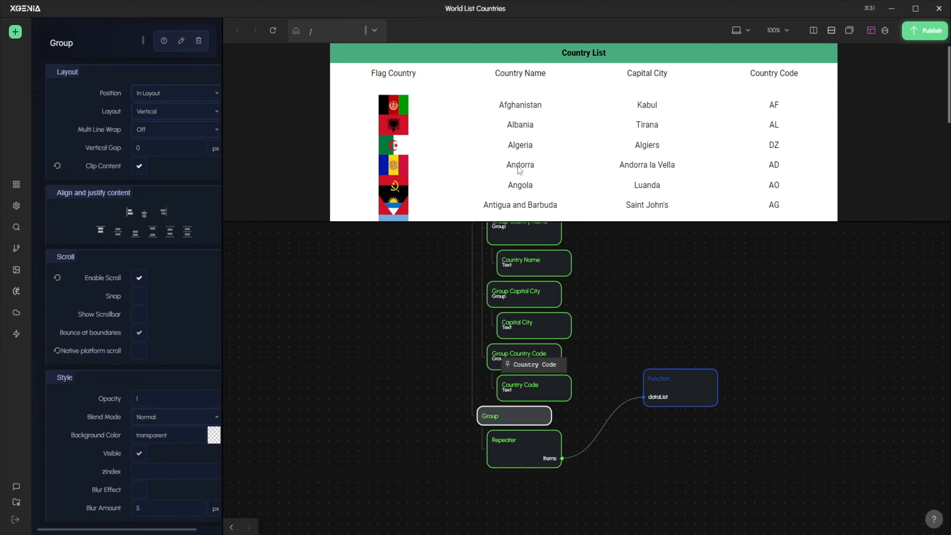
- Set the top and bottom margins of Group Header Title in the Repeater's Prefabs Country List template to 10 px
double_click(526, 450)
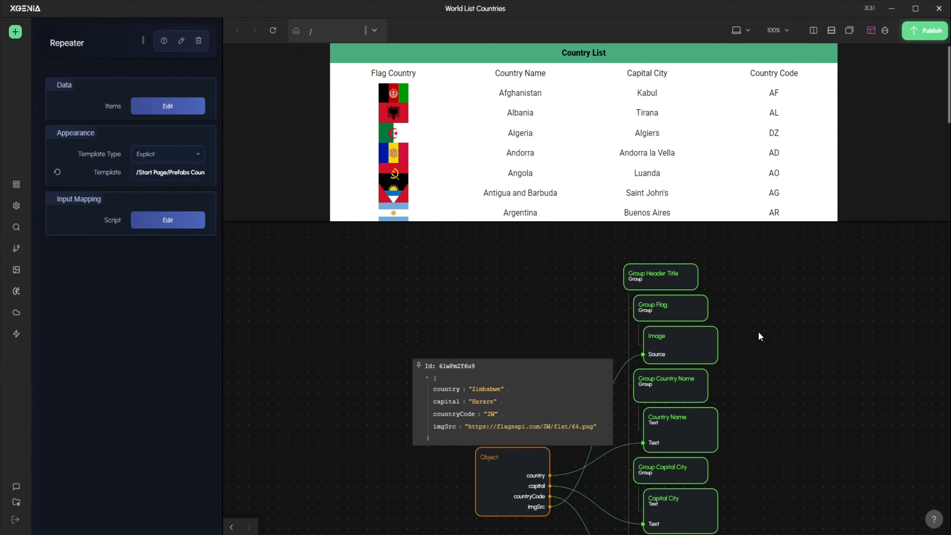
left_click_drag(759, 332, 720, 386)
left_click(690, 383)
left_click(617, 332)
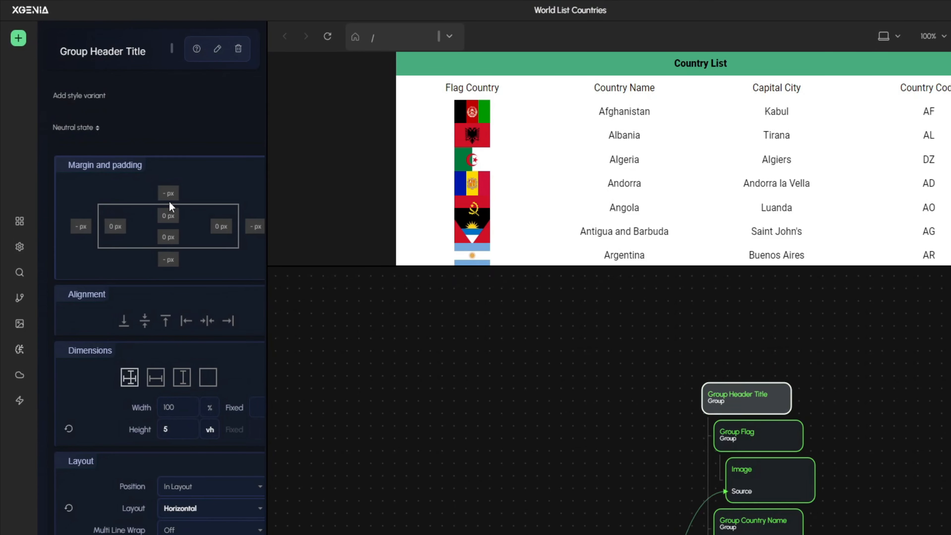
left_click(170, 198)
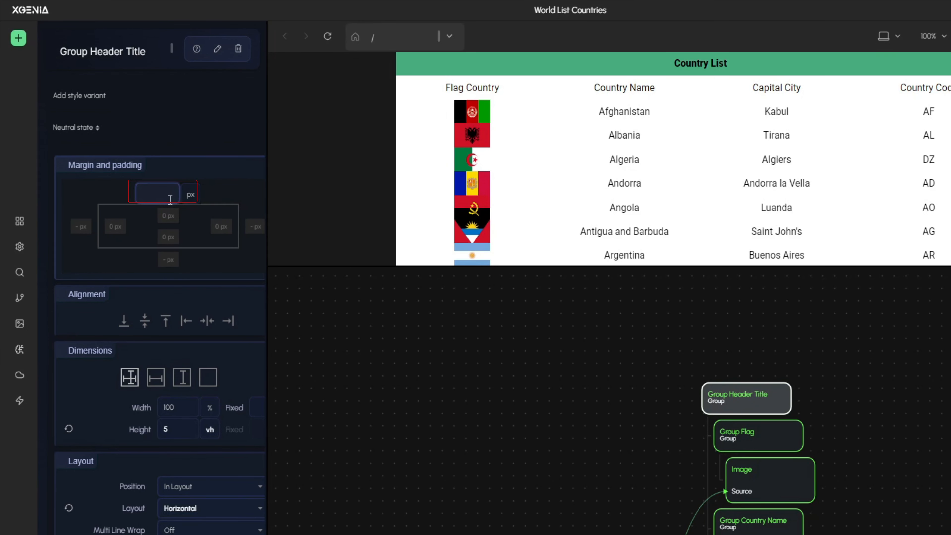
key("Return")
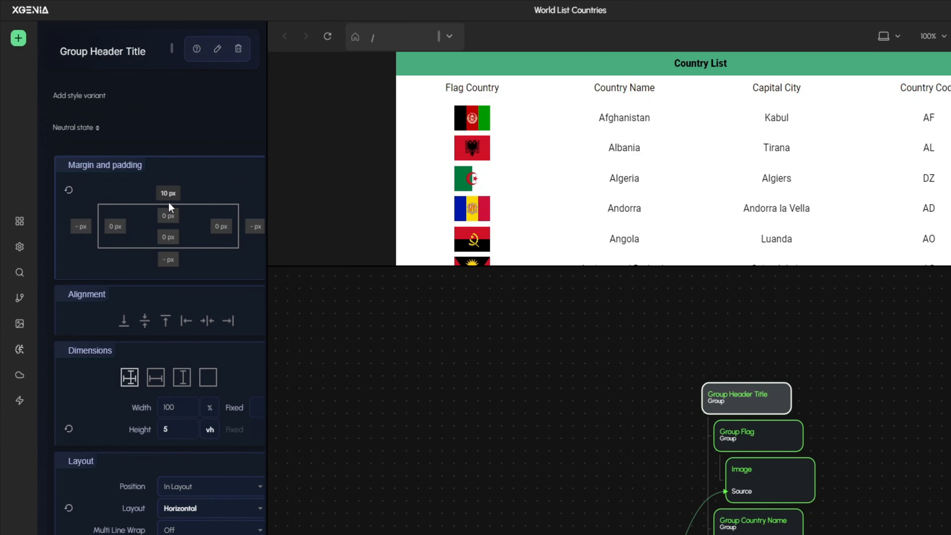
left_click(168, 262)
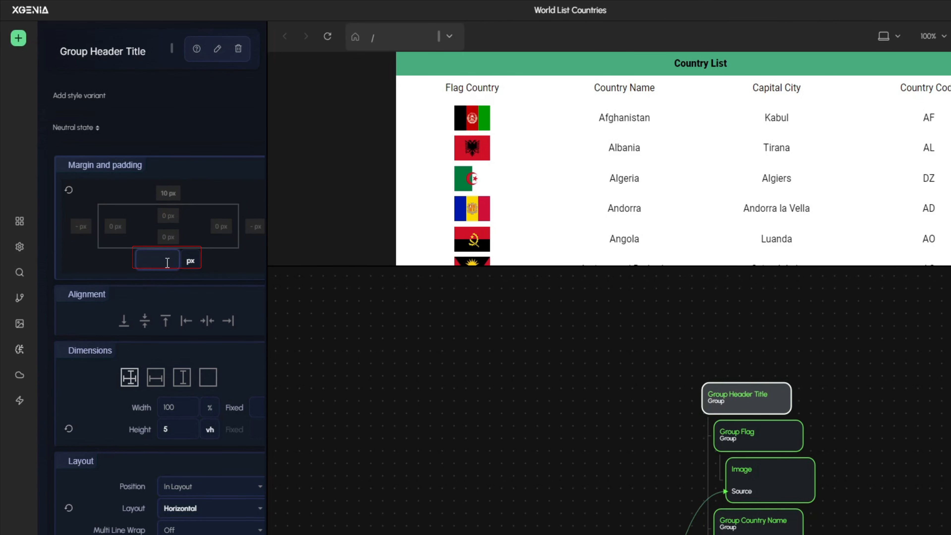
key("Return")
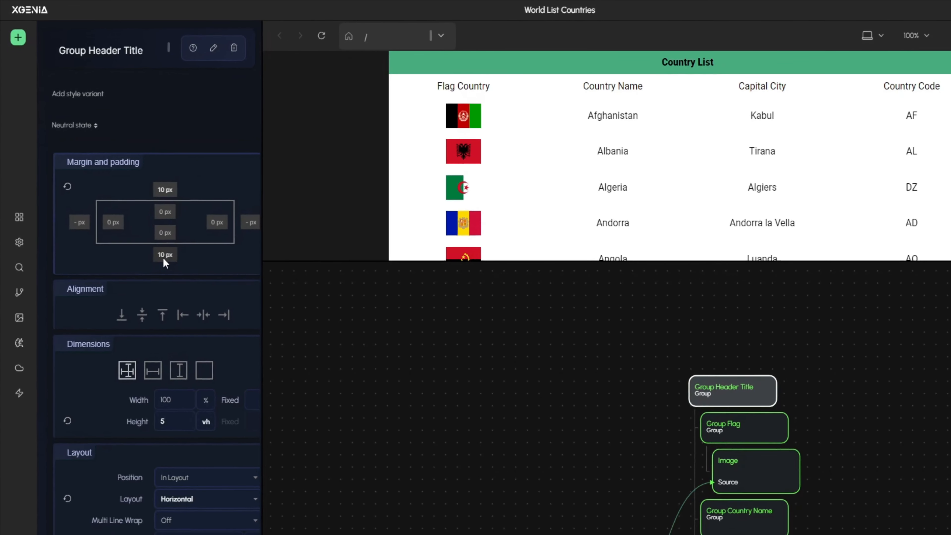
- Check the row spacing while scrolling the country list, including with the preview set to Fit viewport
scroll(739, 141, "down", 5)
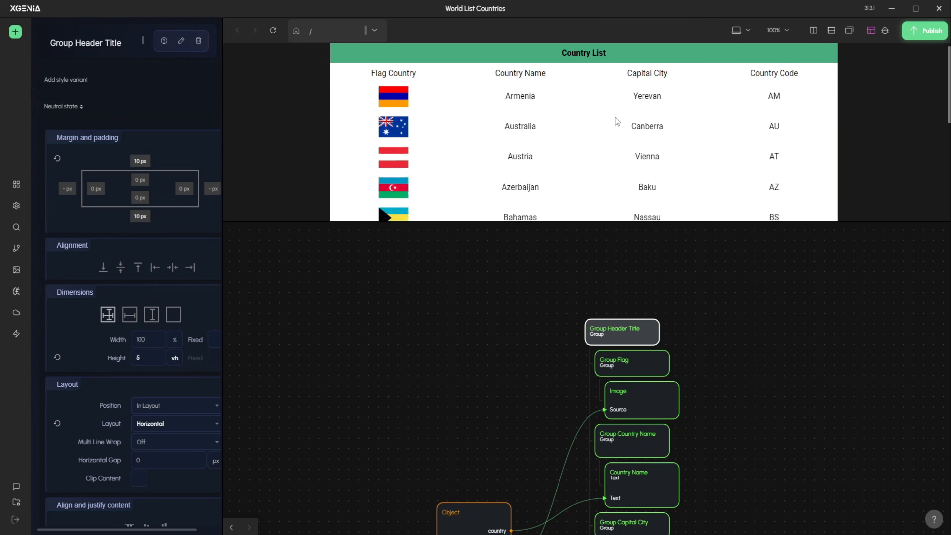
scroll(615, 118, "down", 8)
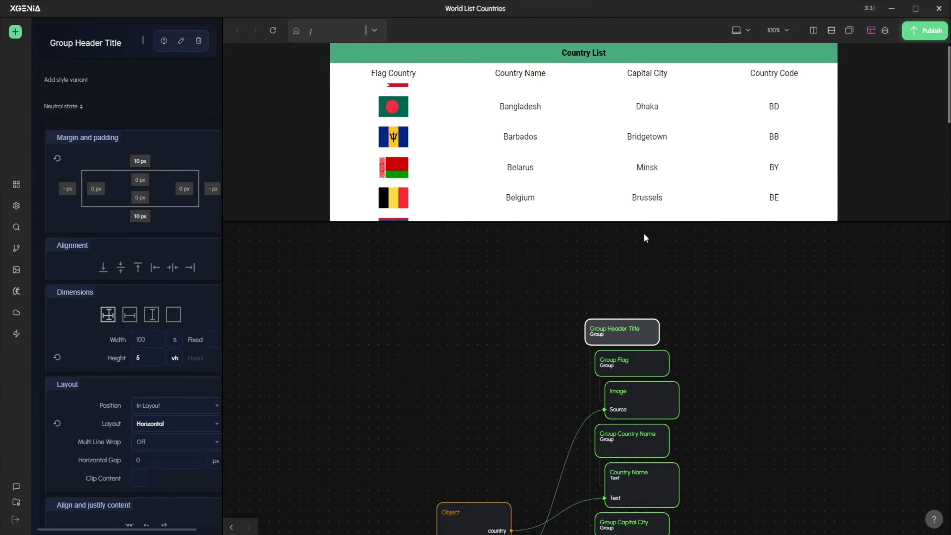
left_click(747, 30)
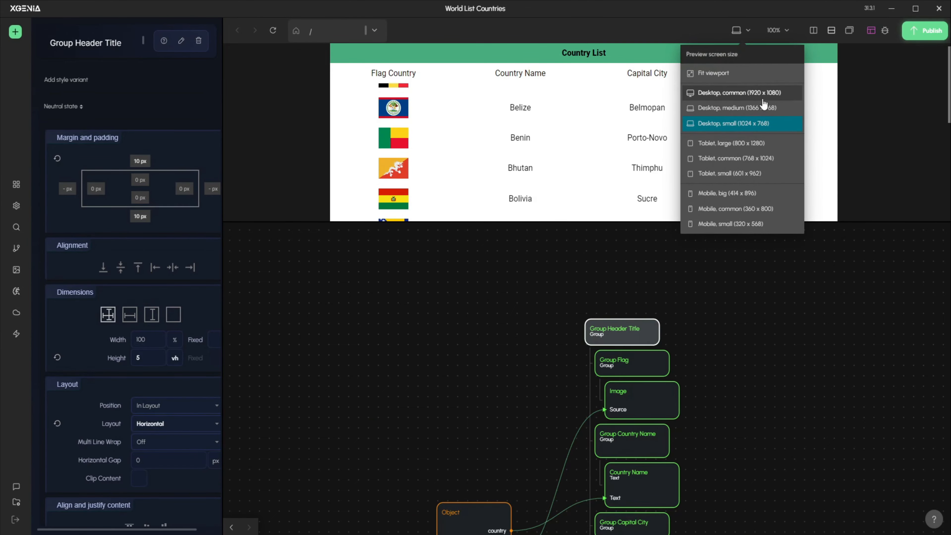
left_click(713, 74)
scroll(589, 155, "down", 3)
scroll(579, 161, "down", 15)
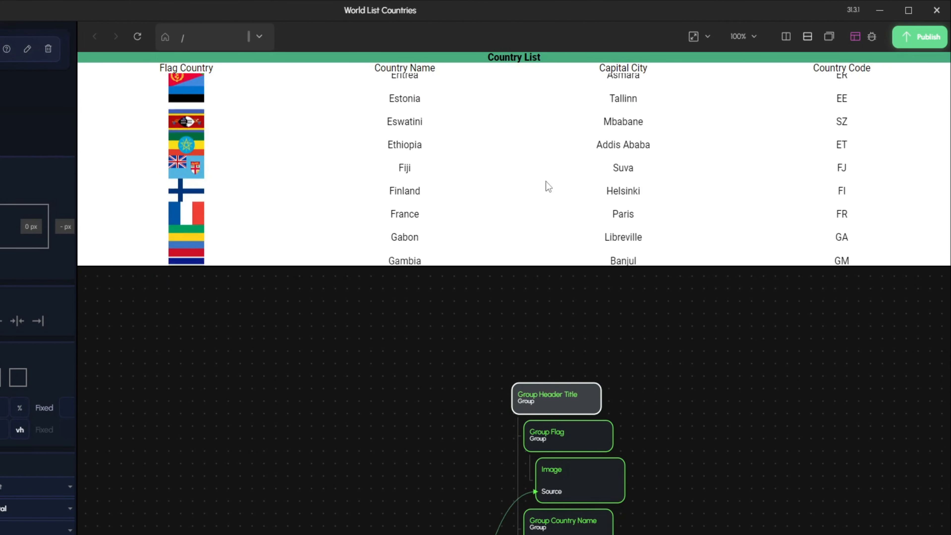
scroll(548, 186, "down", 10)
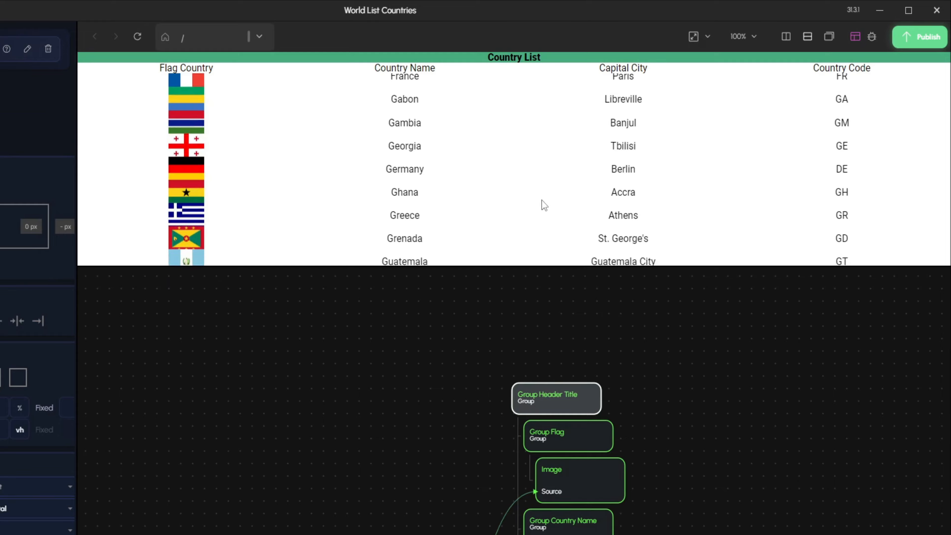
scroll(546, 180, "down", 10)
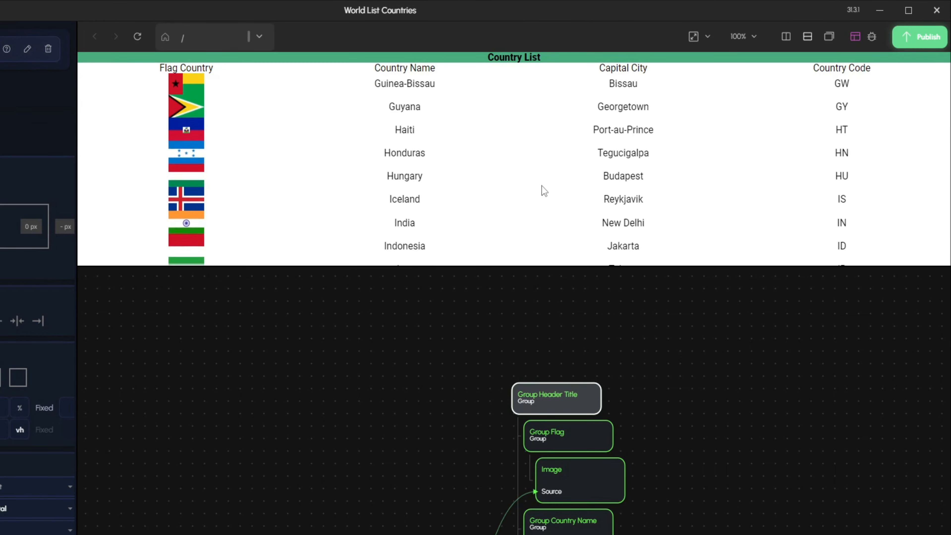
scroll(542, 170, "down", 10)
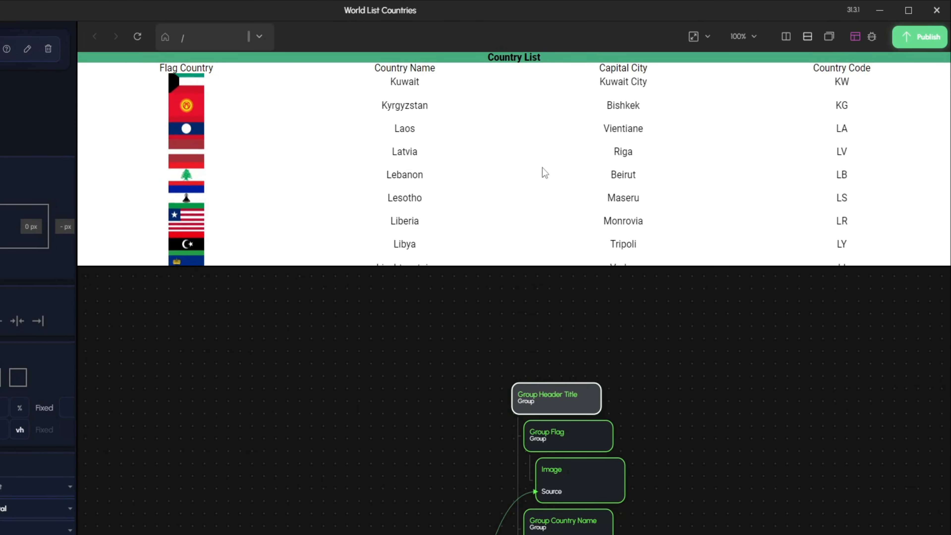
- Set the preview back to Desktop, small (1024 x 768) and inspect the row spacing further down the list
left_click(696, 36)
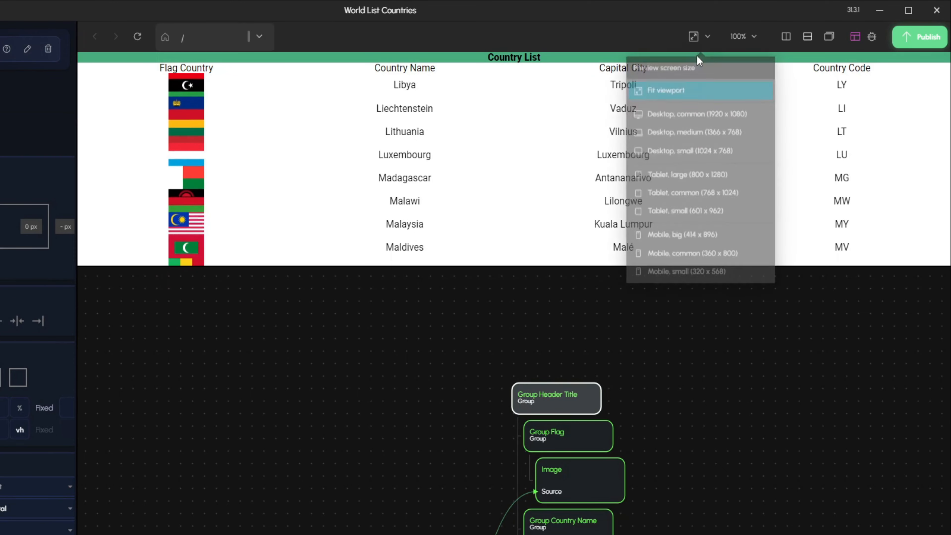
left_click(718, 149)
scroll(633, 162, "down", 1)
scroll(633, 162, "down", 10)
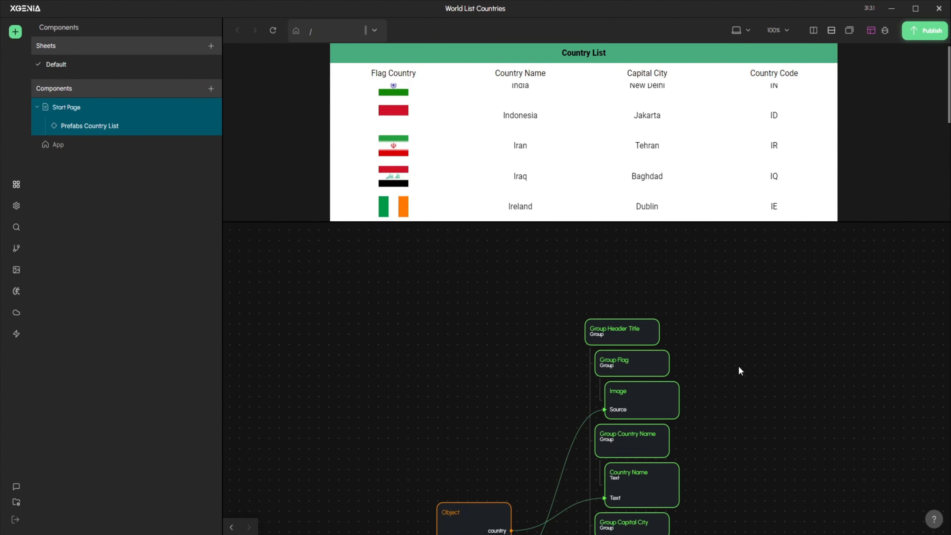
- Open the Start Page component's node graph
left_click_drag(740, 362, 642, 339)
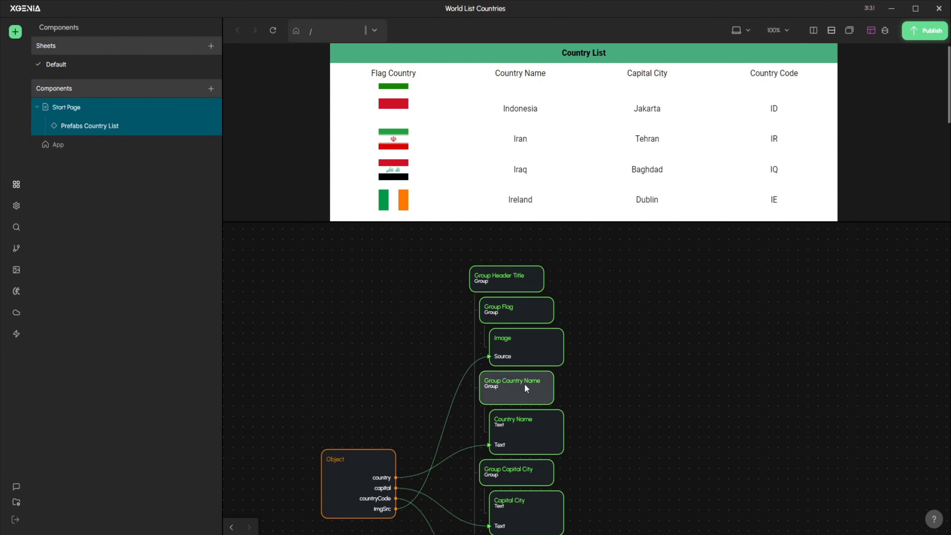
left_click(164, 109)
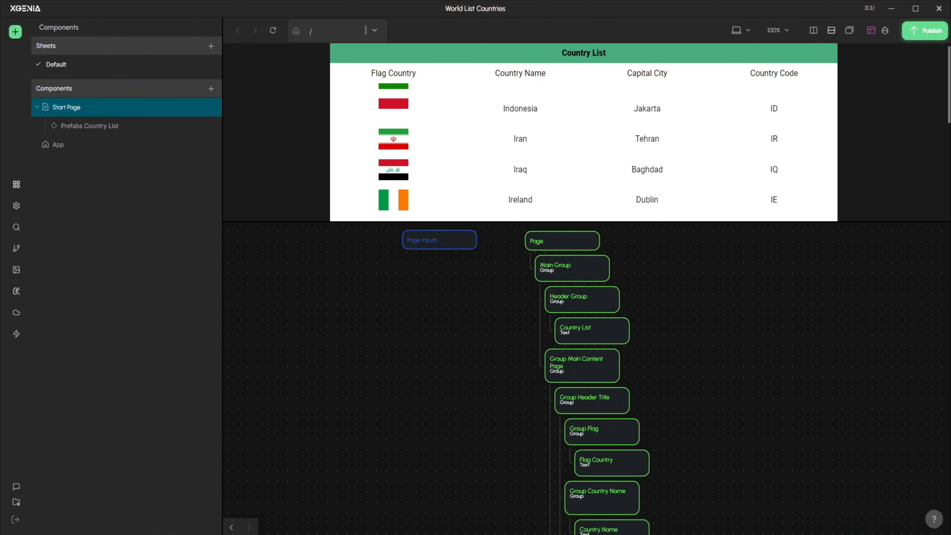